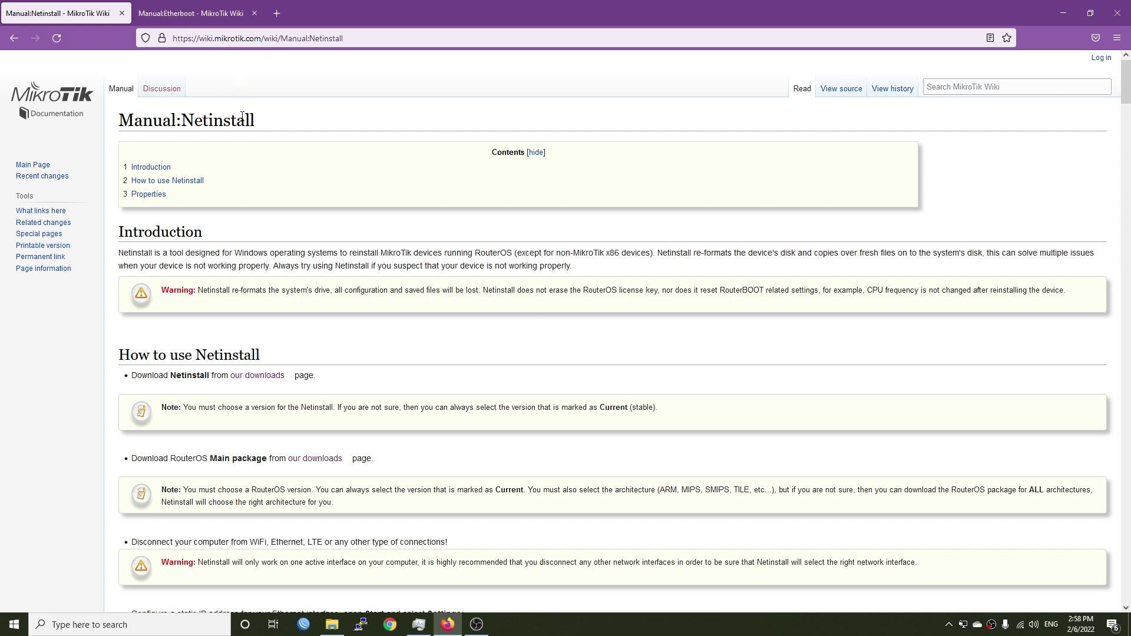
Step: Open mikrotik.com/download in a background tab from the Netinstall manual's 'our downloads' link
drag(260, 122, 115, 116)
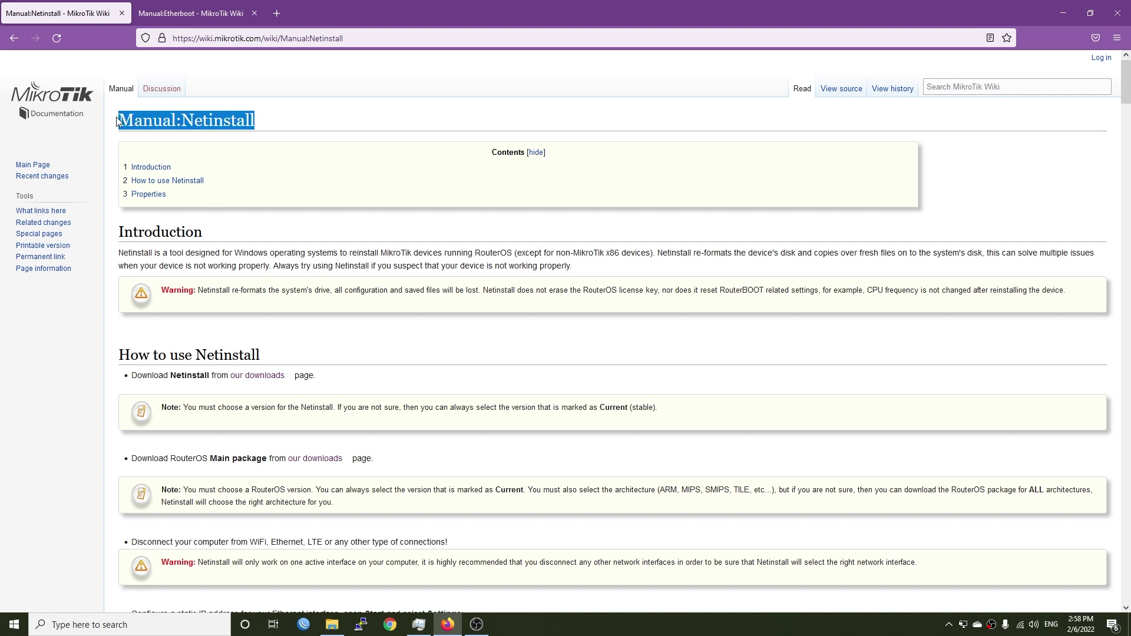
click(241, 117)
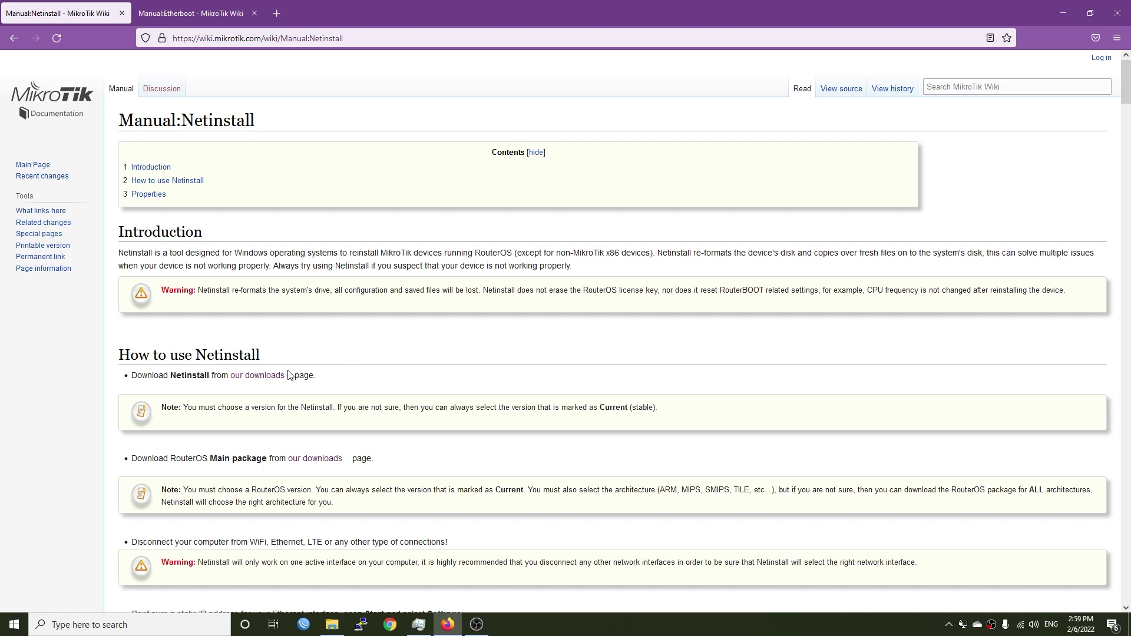
middle_click(257, 375)
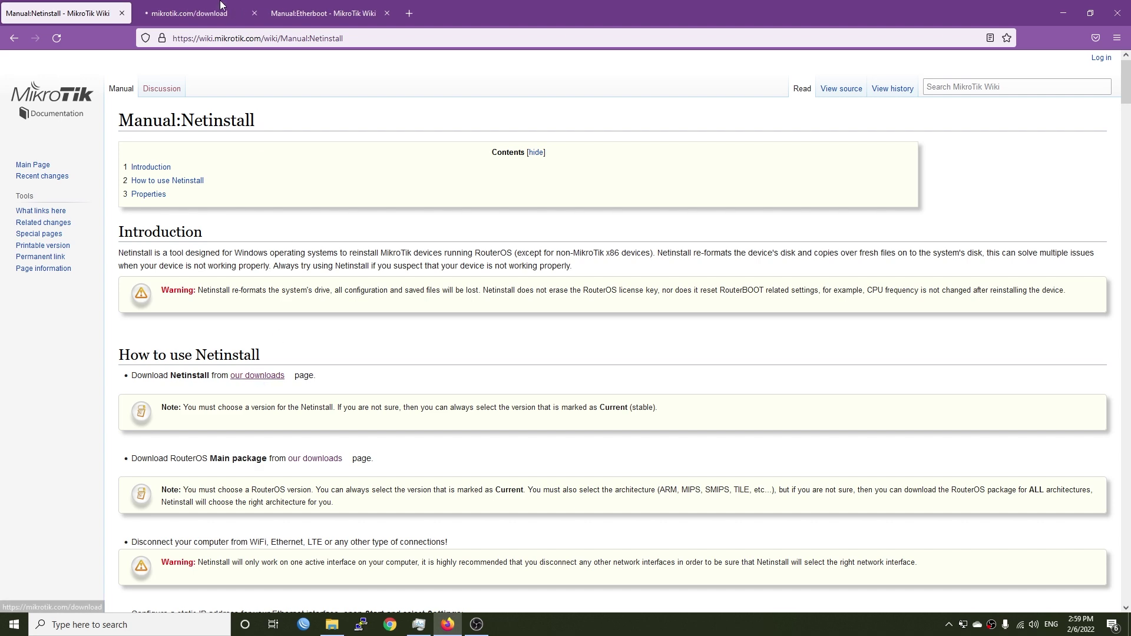
Step: Expand the RouterOS v6 download table on the mikrotik.com download page
click(220, 6)
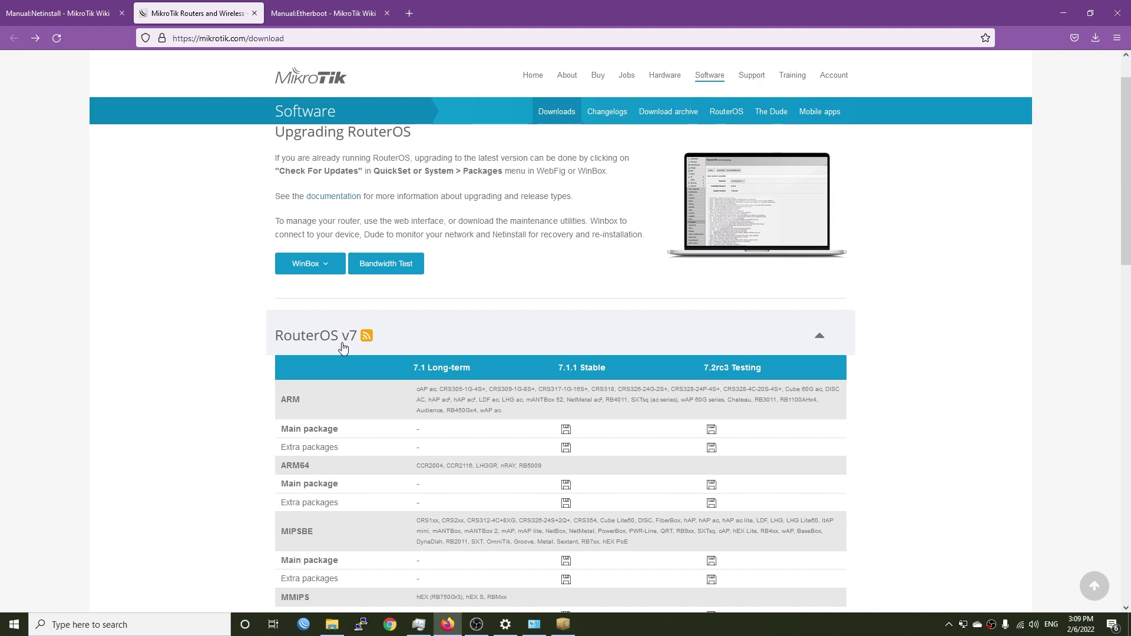
scroll(479, 368, down, 20)
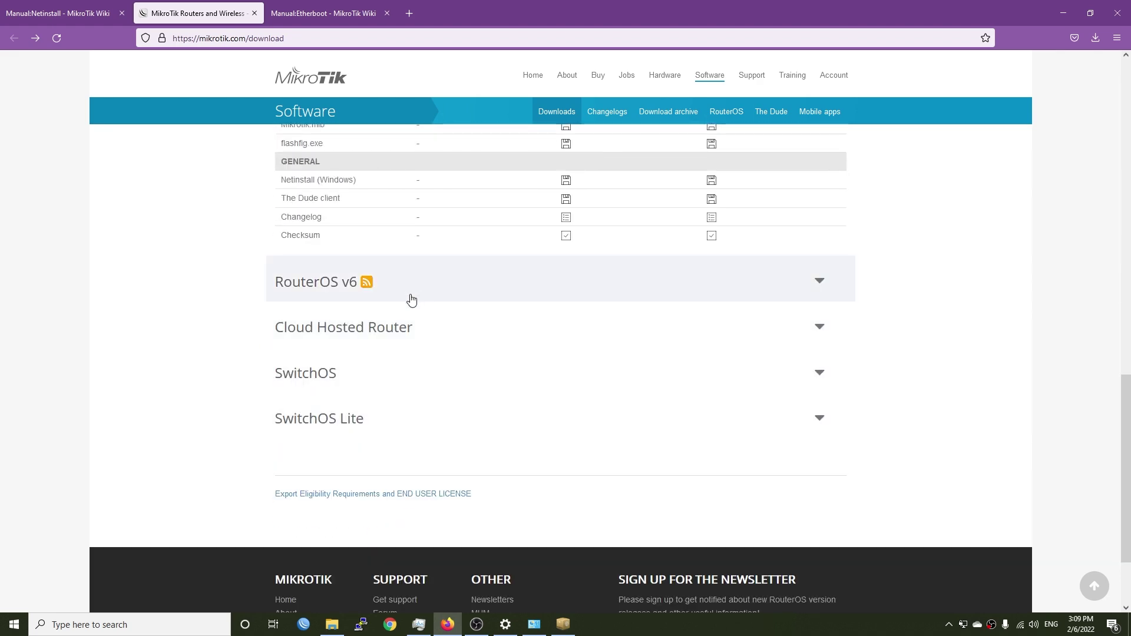
scroll(465, 301, up, 15)
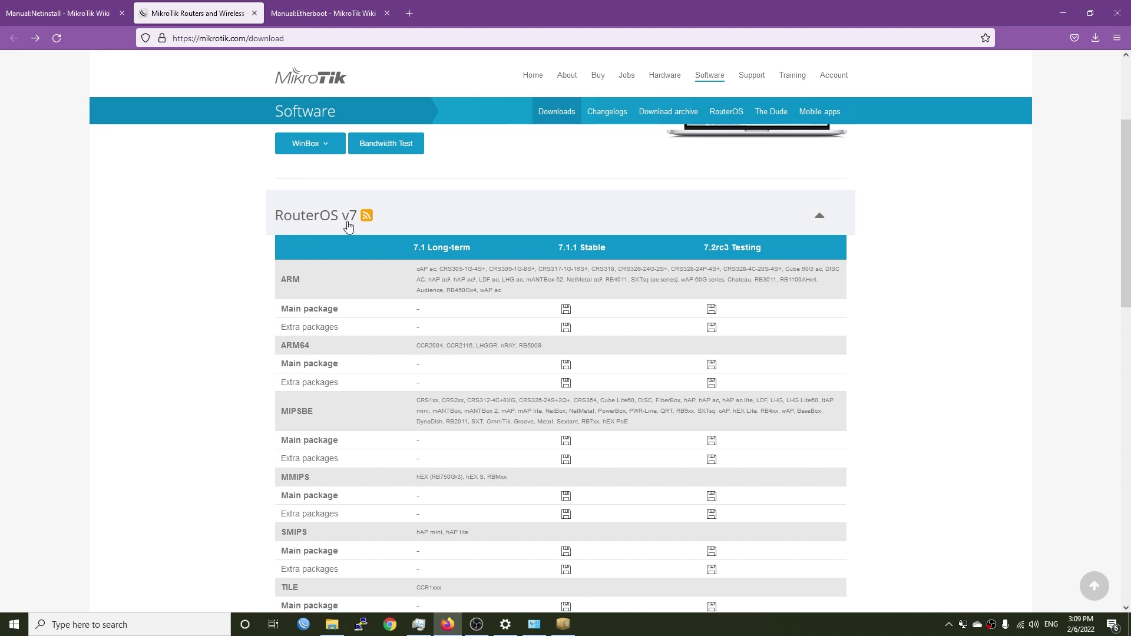
scroll(441, 396, down, 5)
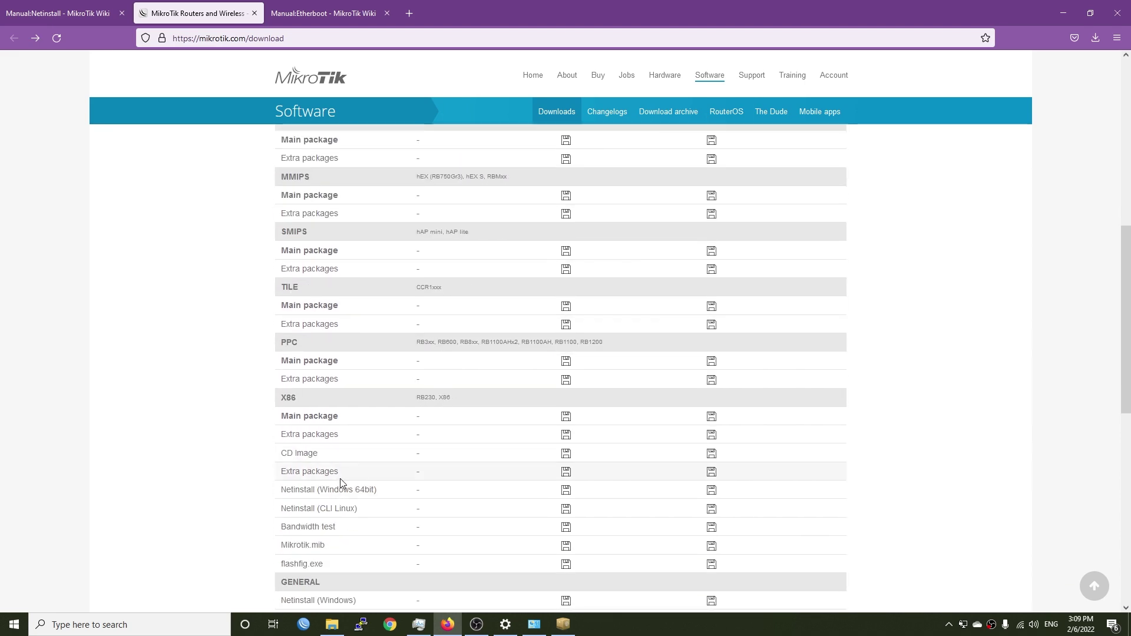
drag(381, 494, 283, 489)
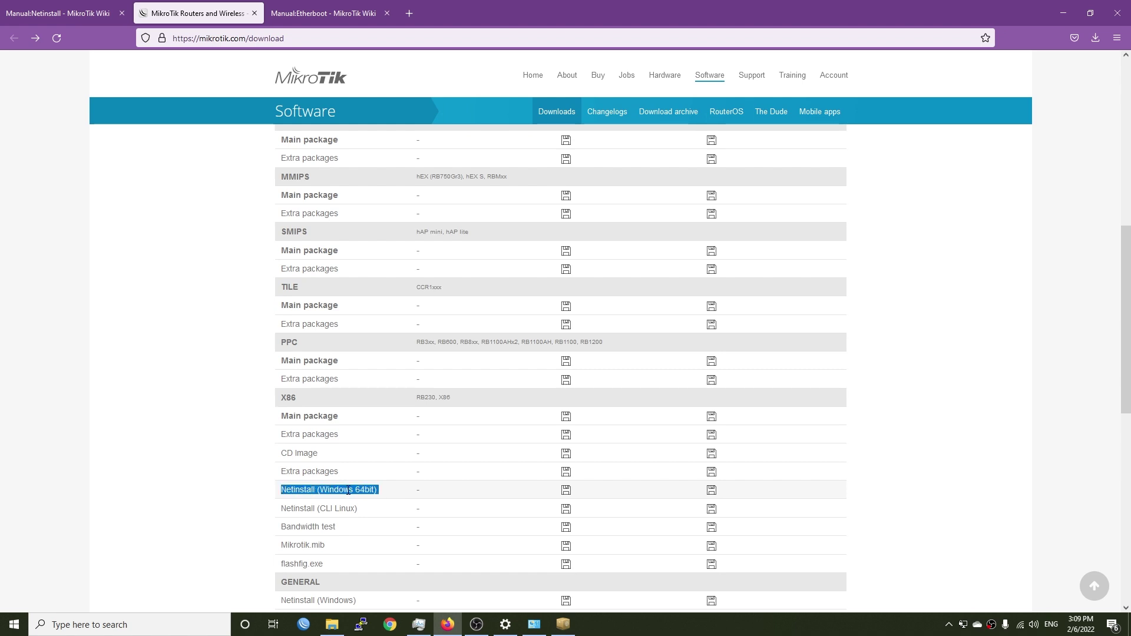
scroll(348, 490, down, 4)
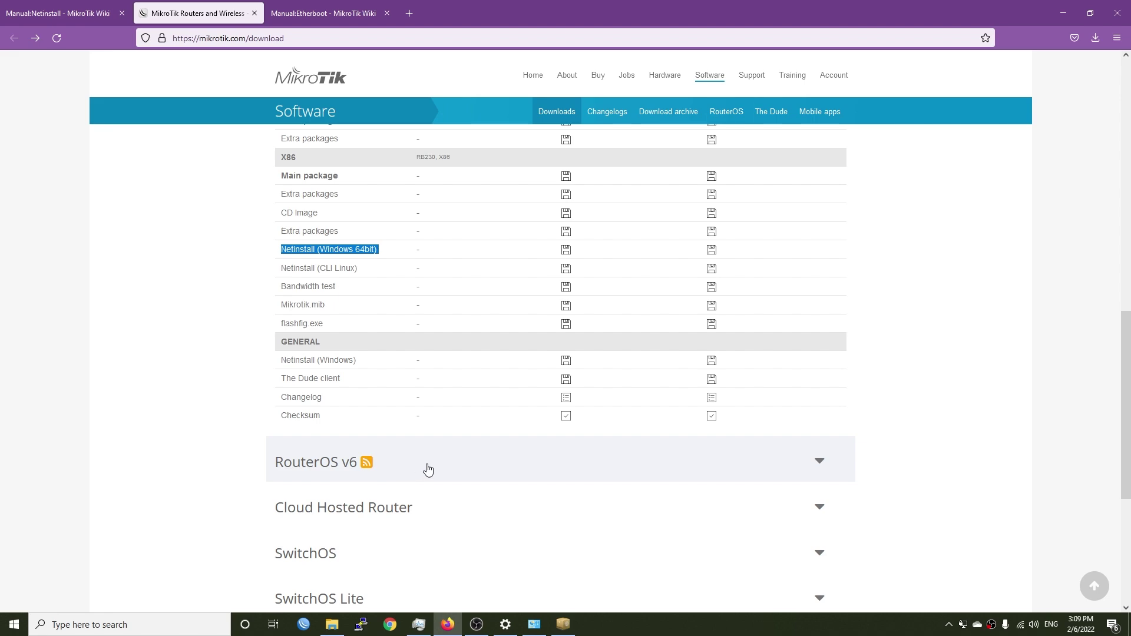
click(745, 469)
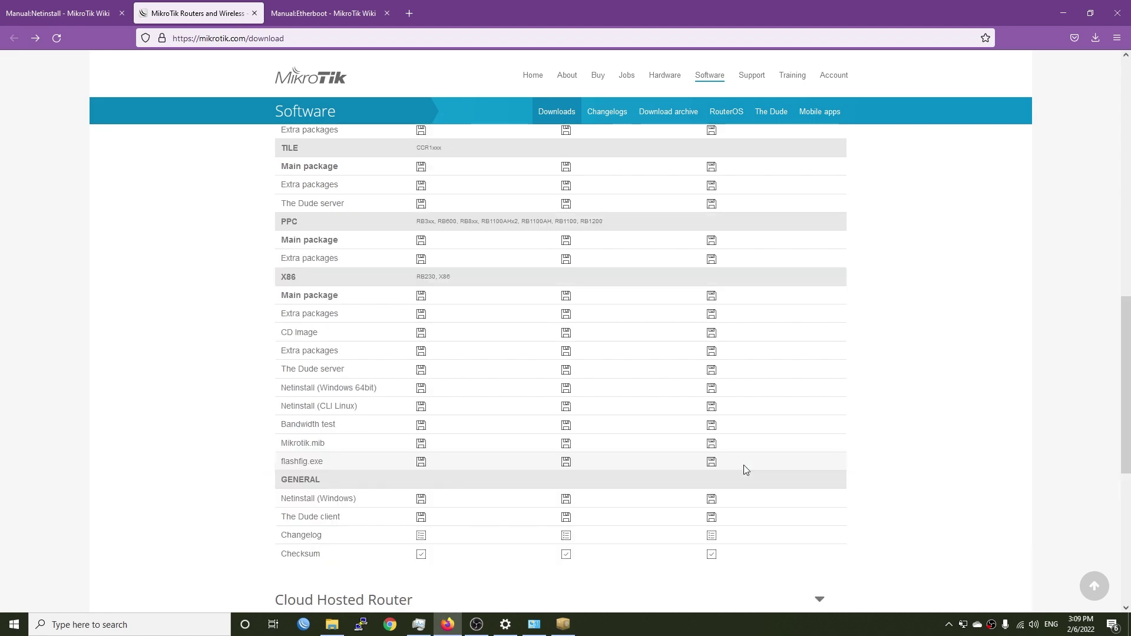
scroll(742, 468, down, 2)
scroll(677, 458, up, 5)
Step: Find 'rb750gr3' and save the RouterOS 6.49.2 Stable MMIPS main package
key(ctrl+f)
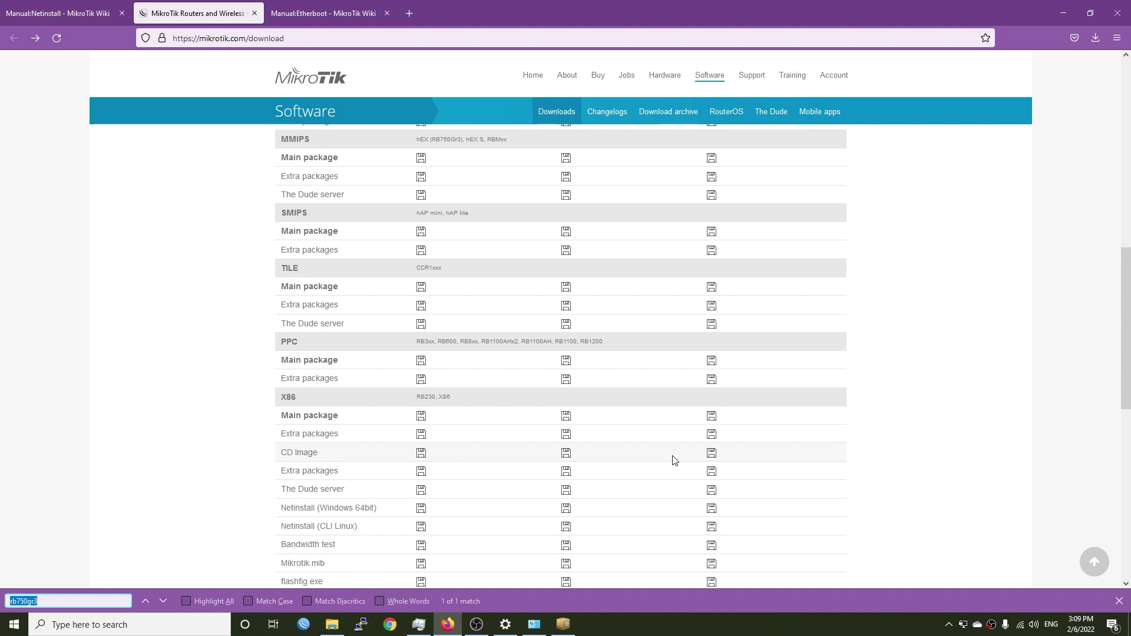
text(rb750gr3)
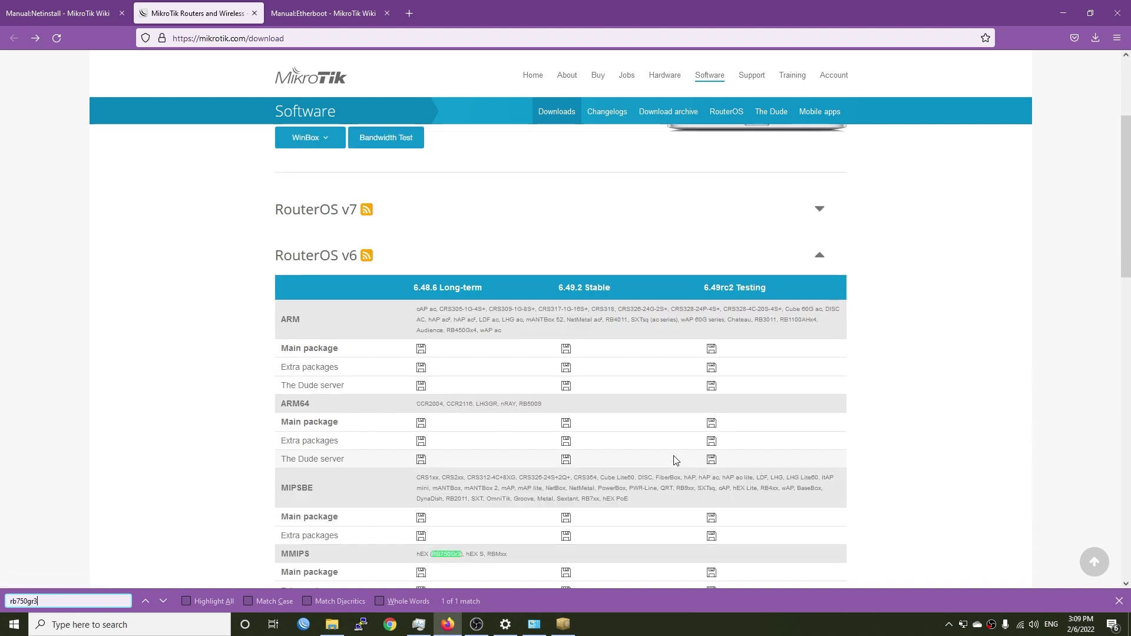
scroll(676, 460, down, 1)
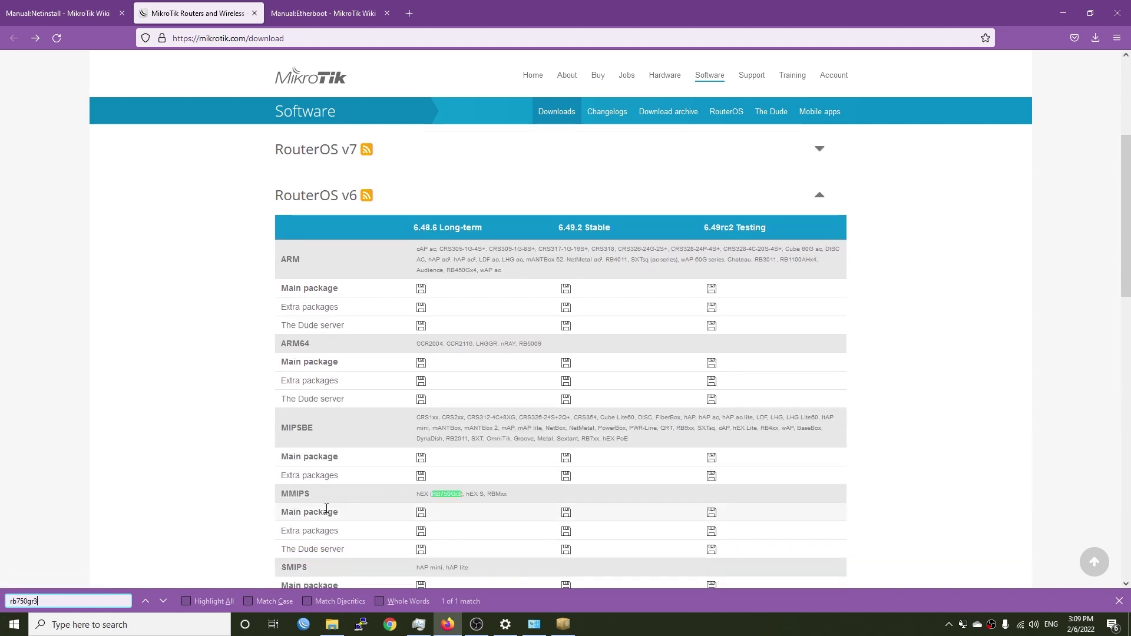
drag(619, 232, 539, 228)
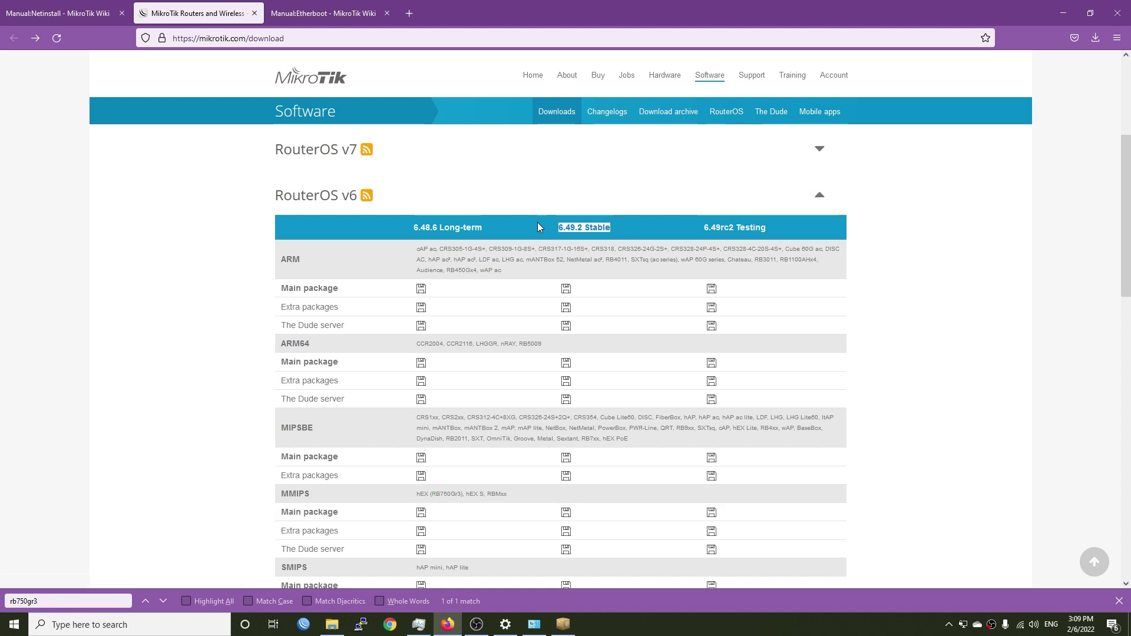
click(567, 514)
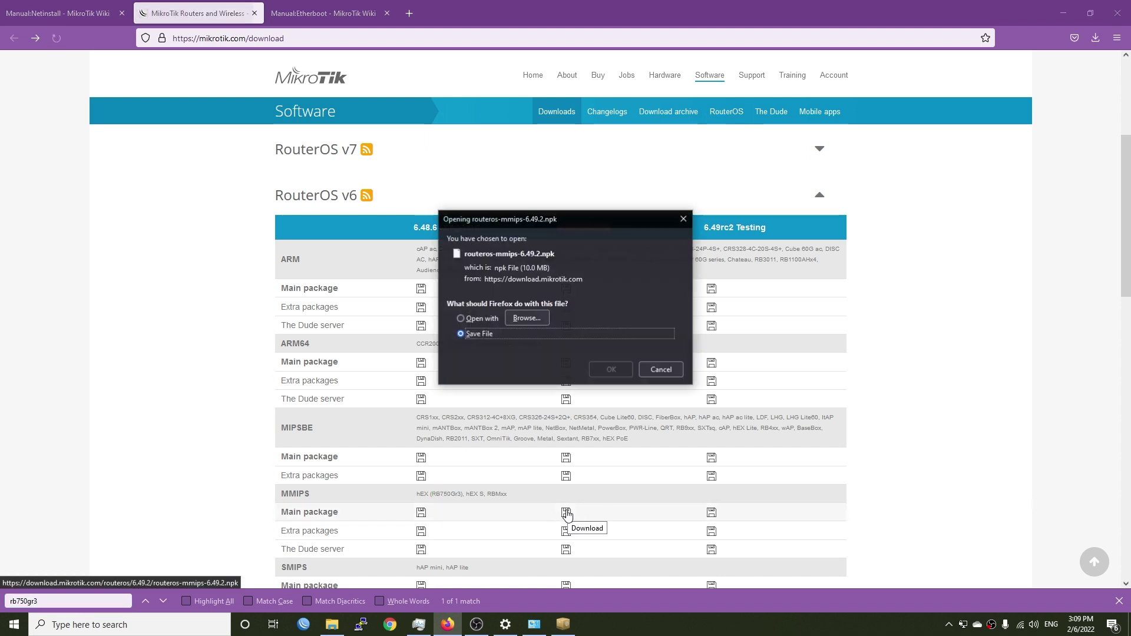
click(610, 370)
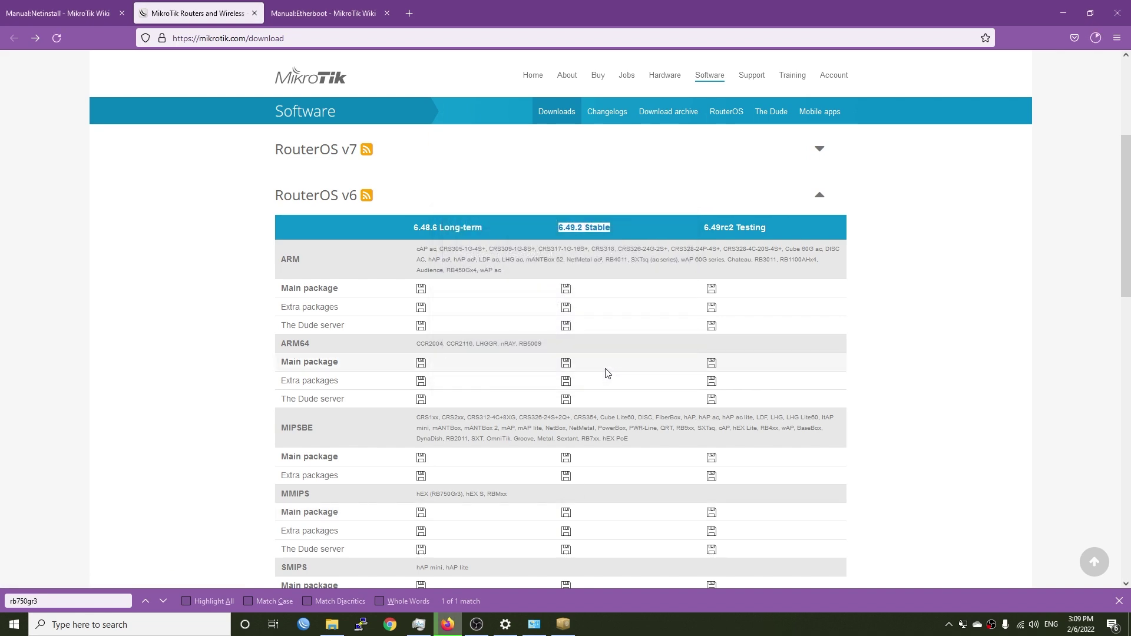
Step: Save the 6.49.2 Netinstall (Windows 64bit) zip file
scroll(603, 374, down, 9)
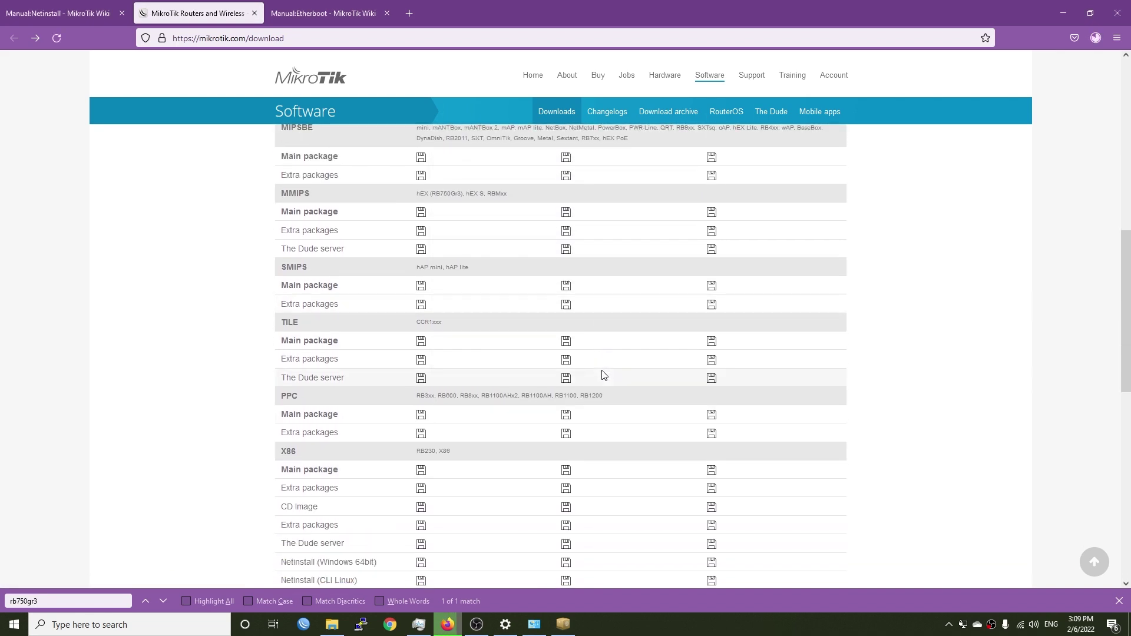
drag(386, 323, 276, 327)
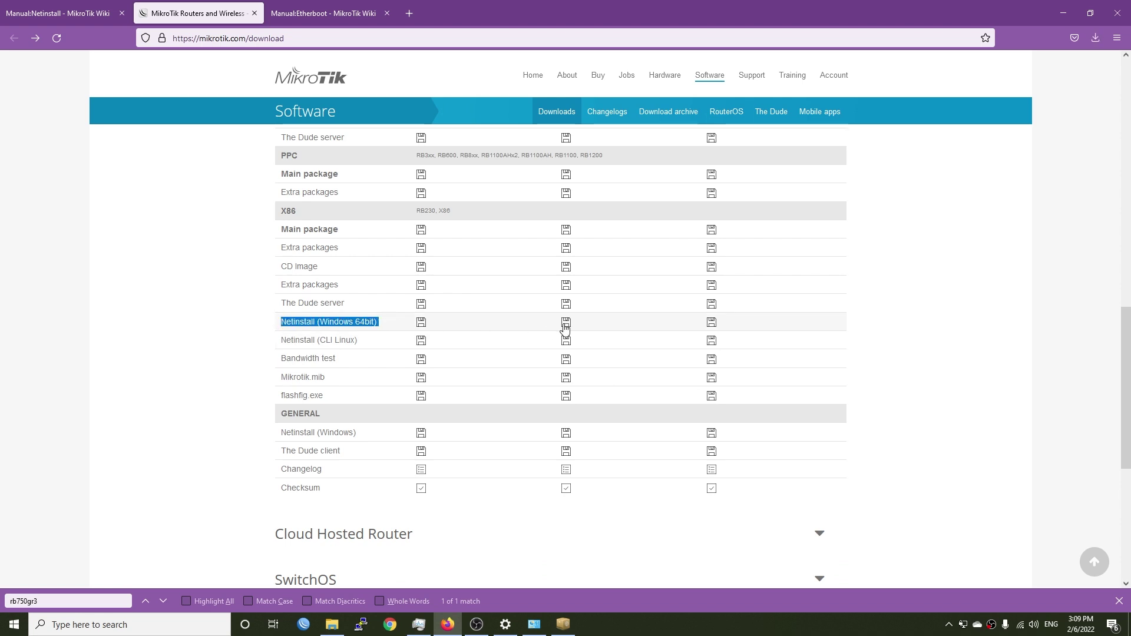
click(474, 333)
click(604, 384)
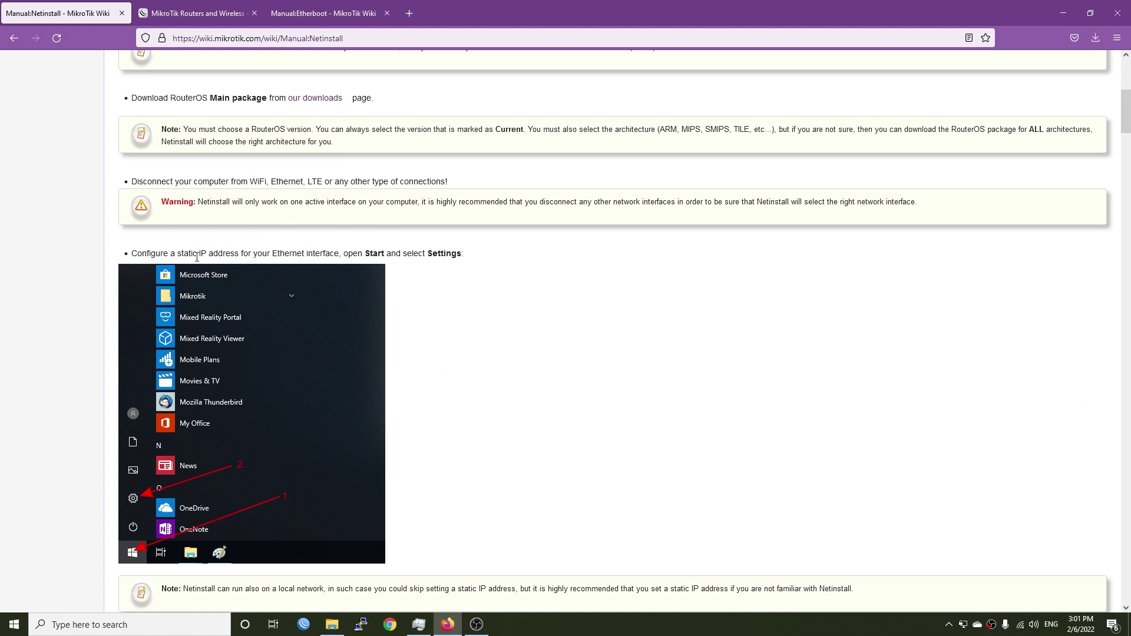
Step: Open the Ethernet 2 adapter's properties from Network & Internet settings
drag(196, 257, 501, 260)
click(503, 265)
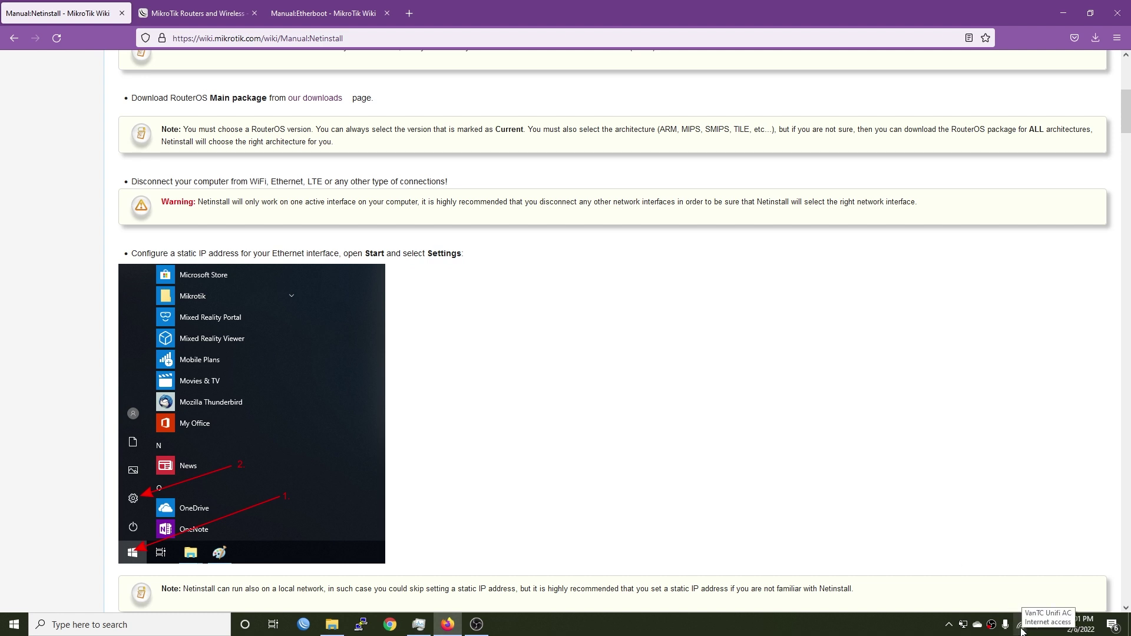
right_click(1021, 631)
click(1007, 610)
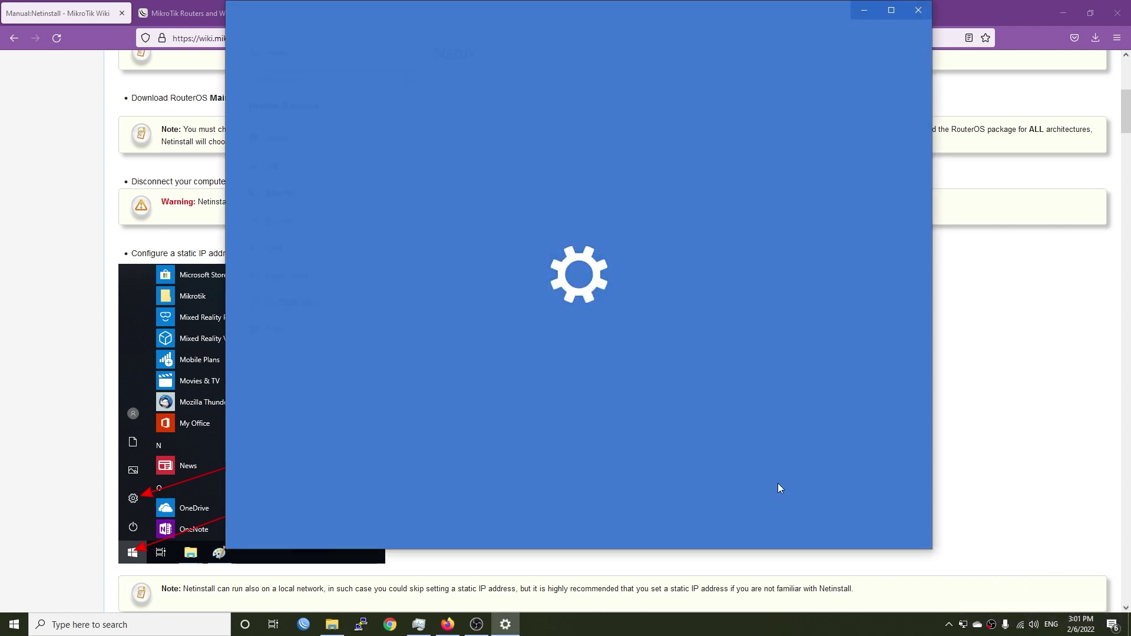
click(503, 370)
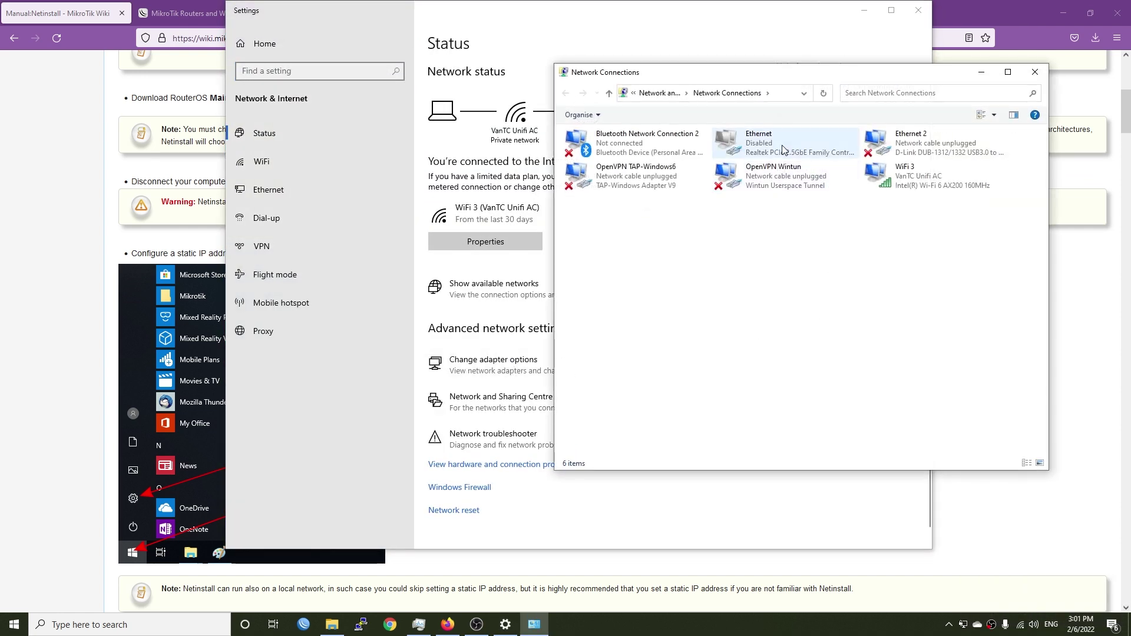
click(786, 151)
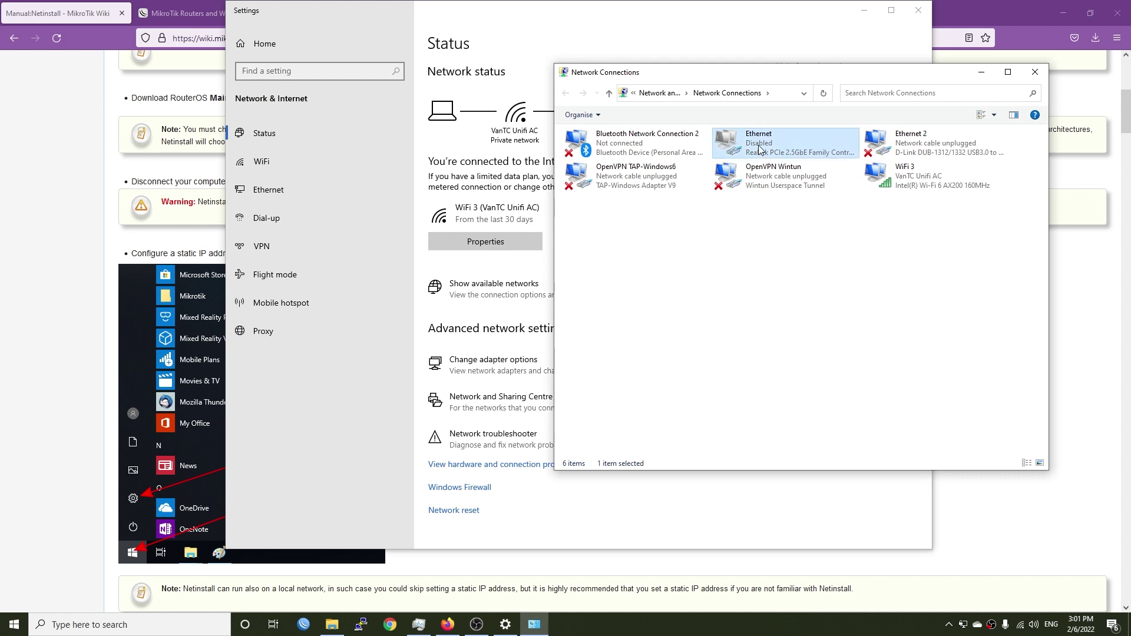
click(891, 151)
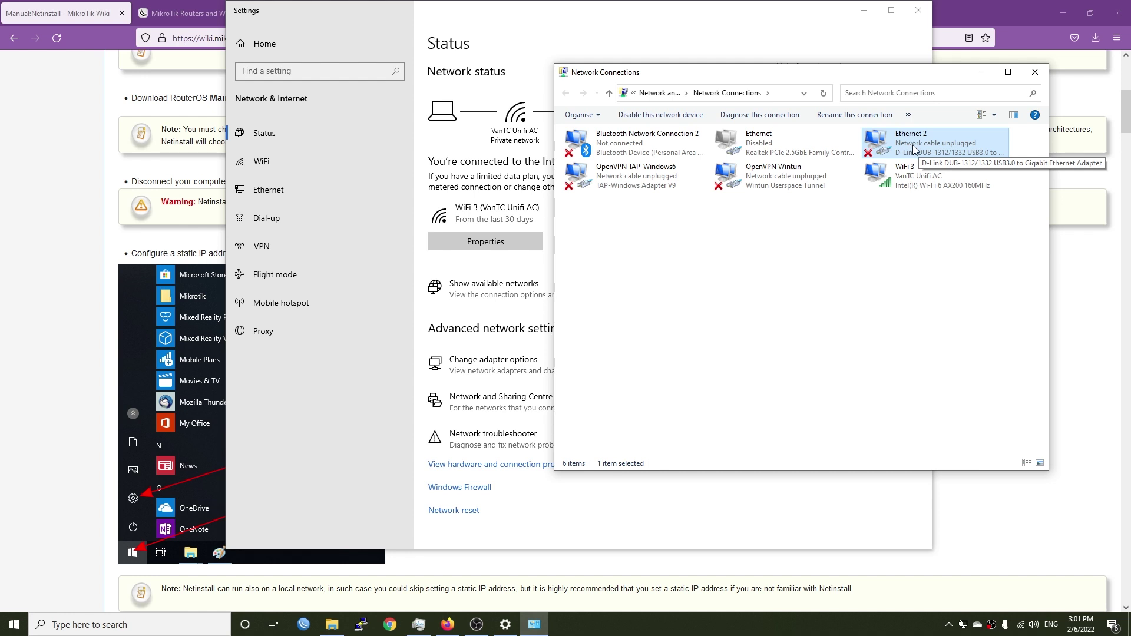
right_click(915, 148)
click(948, 262)
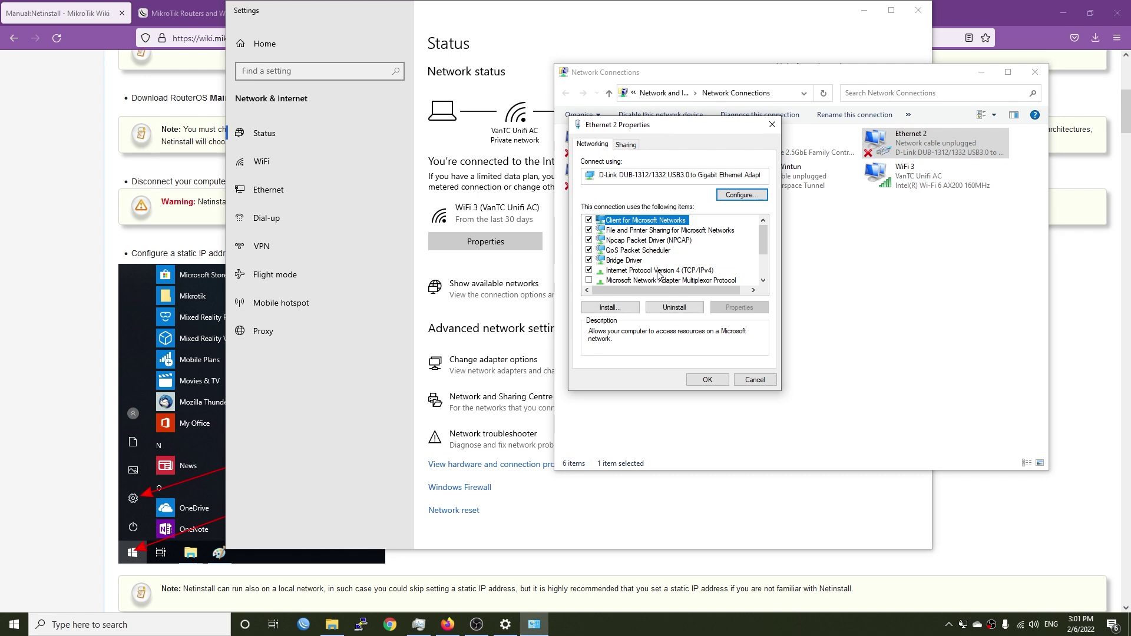
Step: Set Ethernet 2 IPv4 to 192.168.88.2/255.255.255.0, gateway and DNS 192.168.88.1
double_click(658, 269)
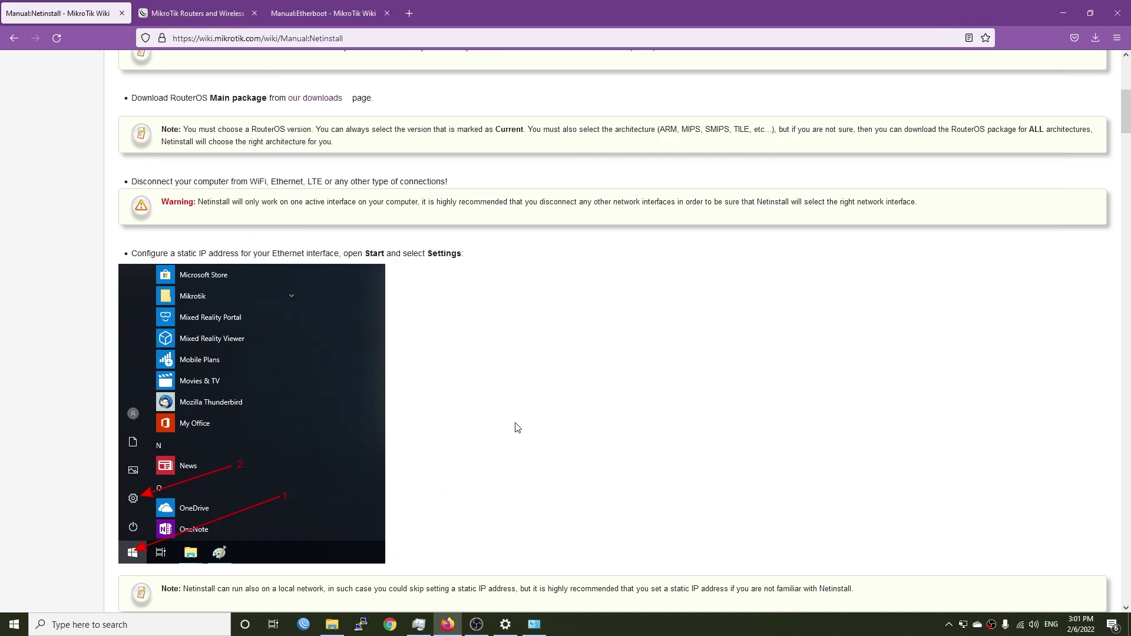
scroll(515, 427, down, 5)
scroll(516, 436, down, 20)
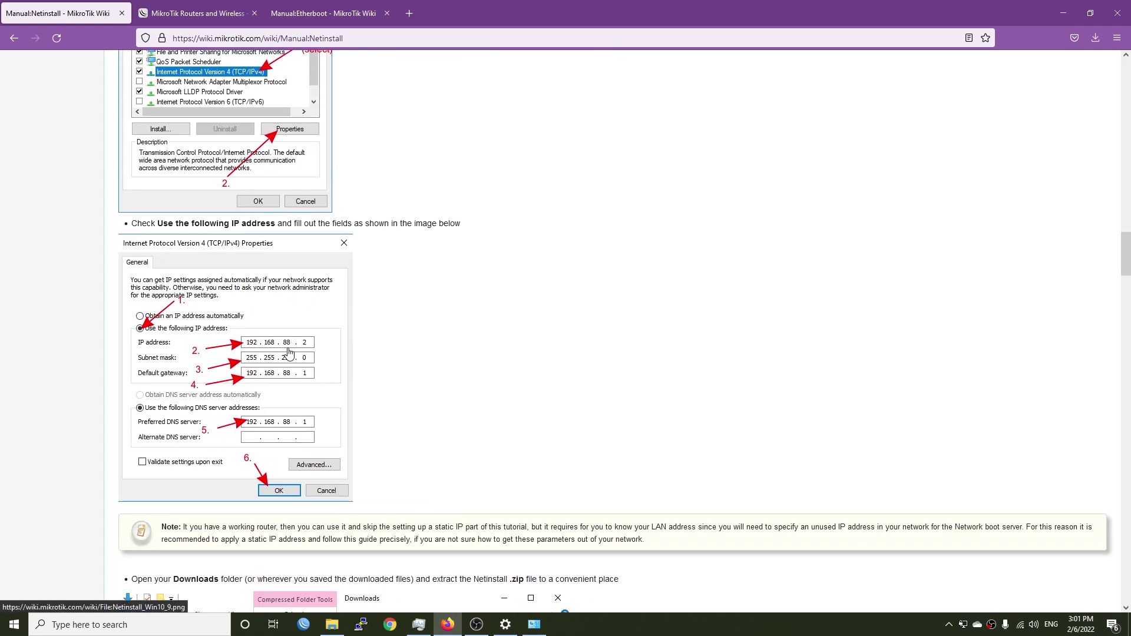
key(alt+Tab)
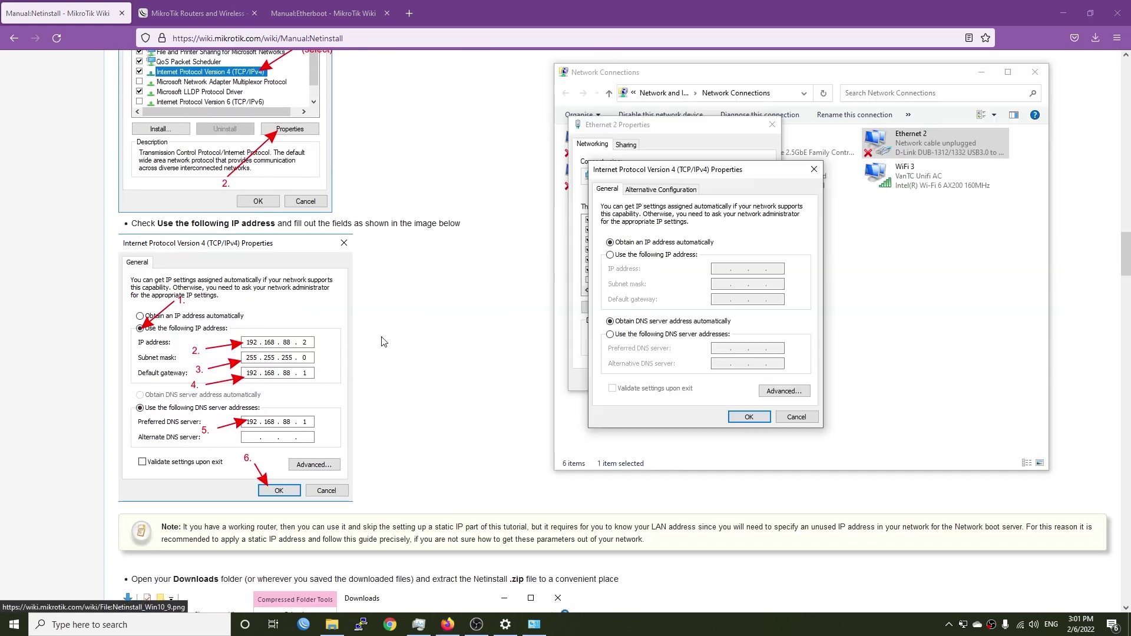
click(662, 256)
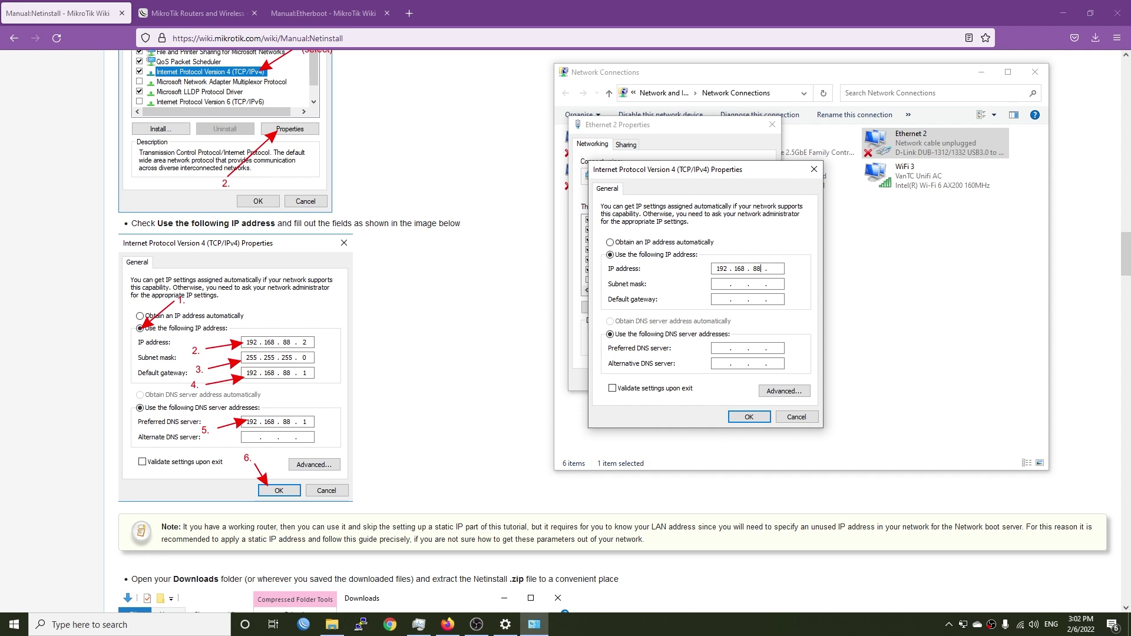
text(2)
key(Return)
text(88)
key(Tab)
key(Tab)
click(748, 416)
click(706, 380)
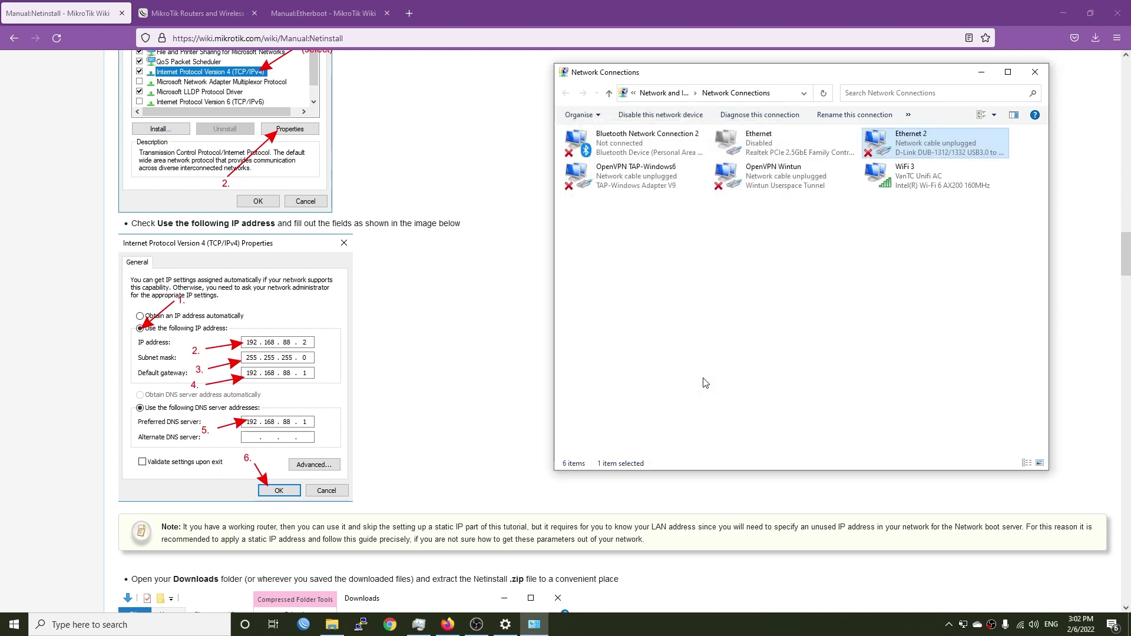
Step: Launch netinstall64.exe from the Downloads\RB750Gr3 folder without extracting the zip again
click(425, 420)
scroll(579, 414, down, 5)
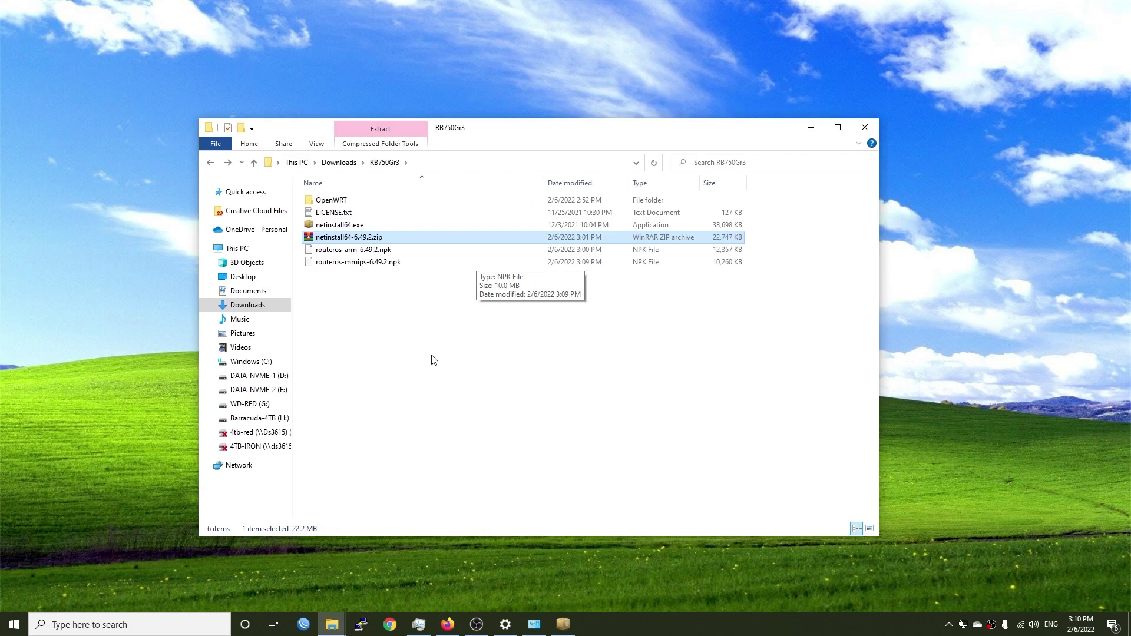
key(ctrl+a)
click(509, 367)
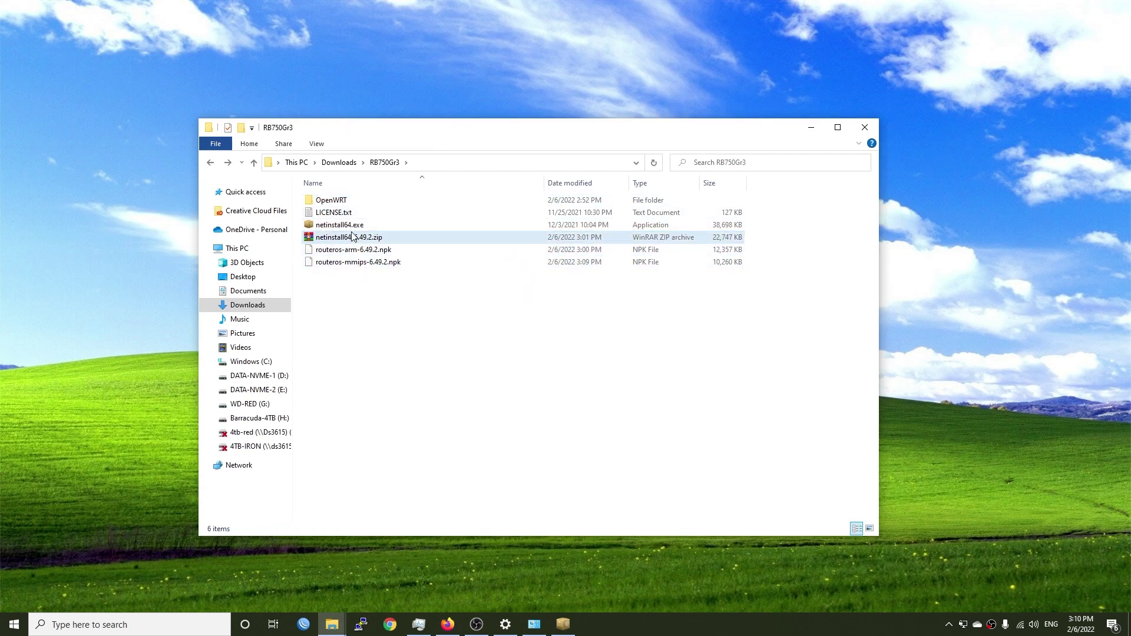
click(354, 242)
right_click(353, 238)
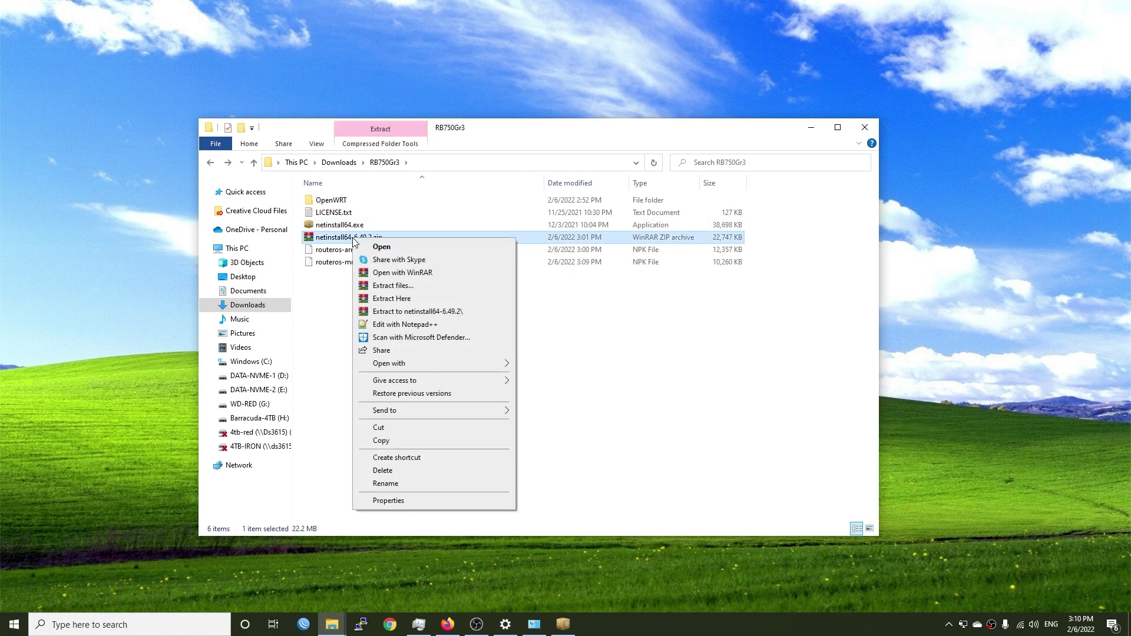
click(661, 390)
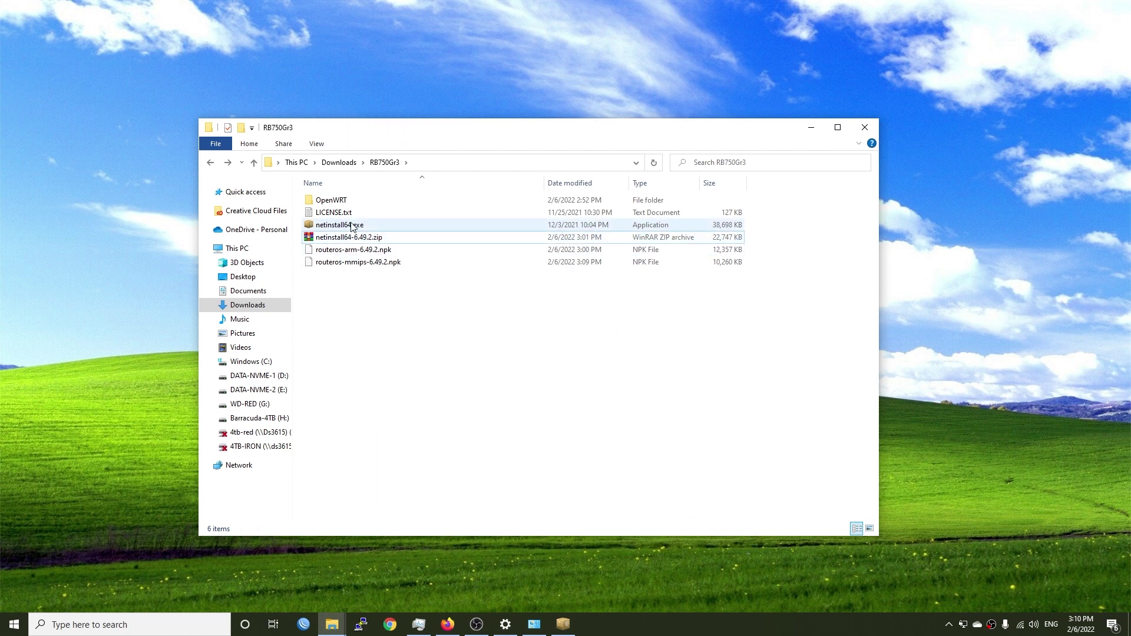
click(353, 228)
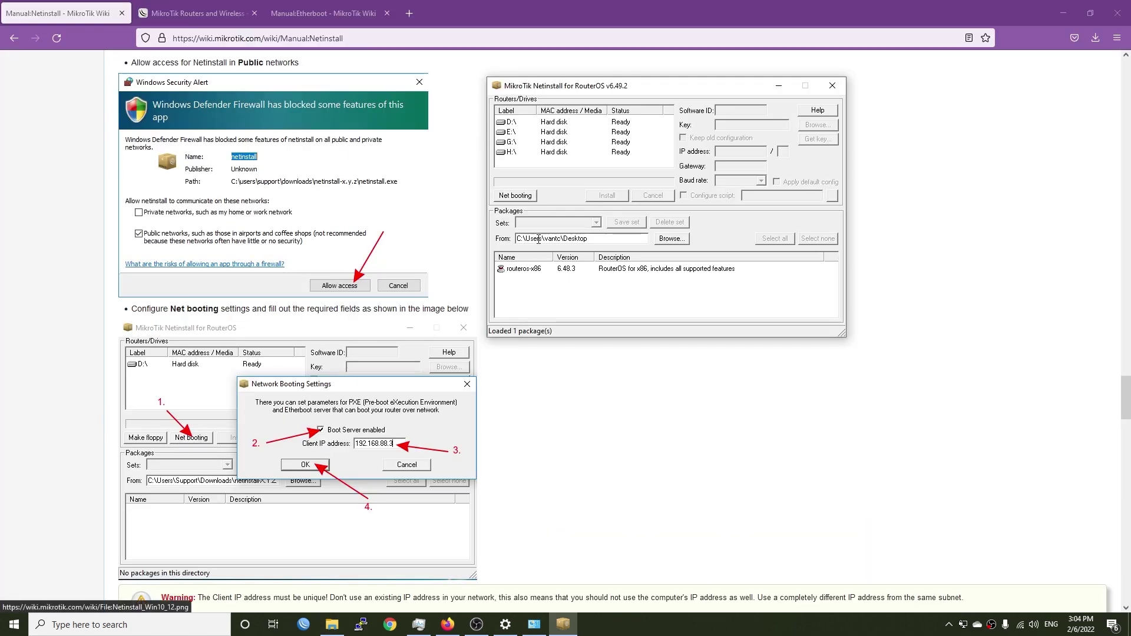
Step: Enable Netinstall's Boot Server under Net booting with client IP 192.168.88.3
click(522, 197)
click(580, 151)
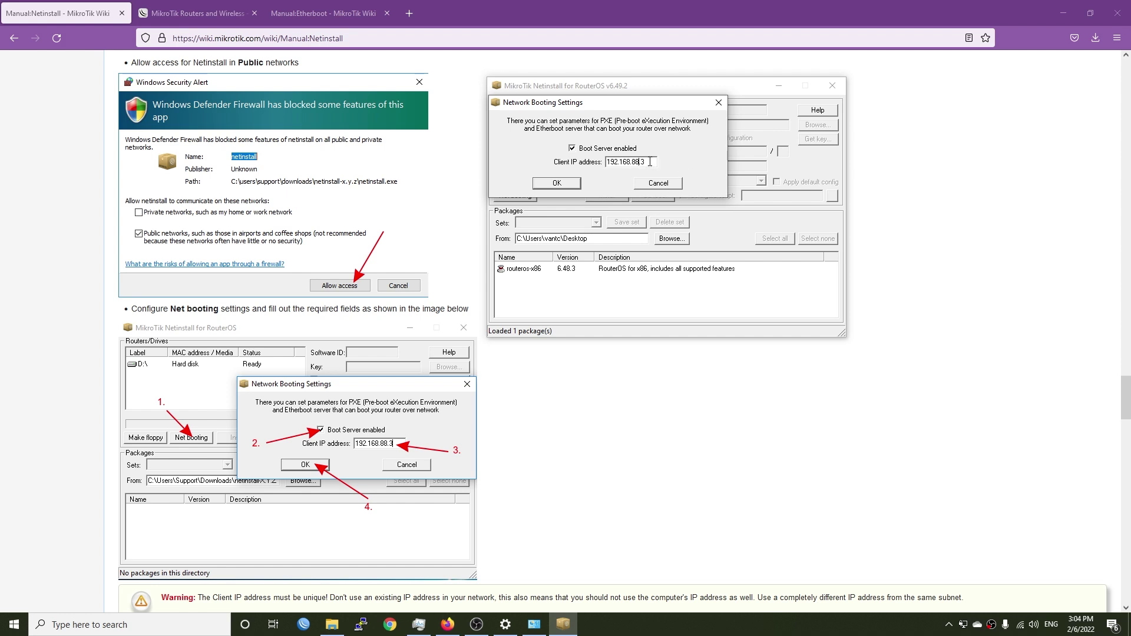
click(556, 183)
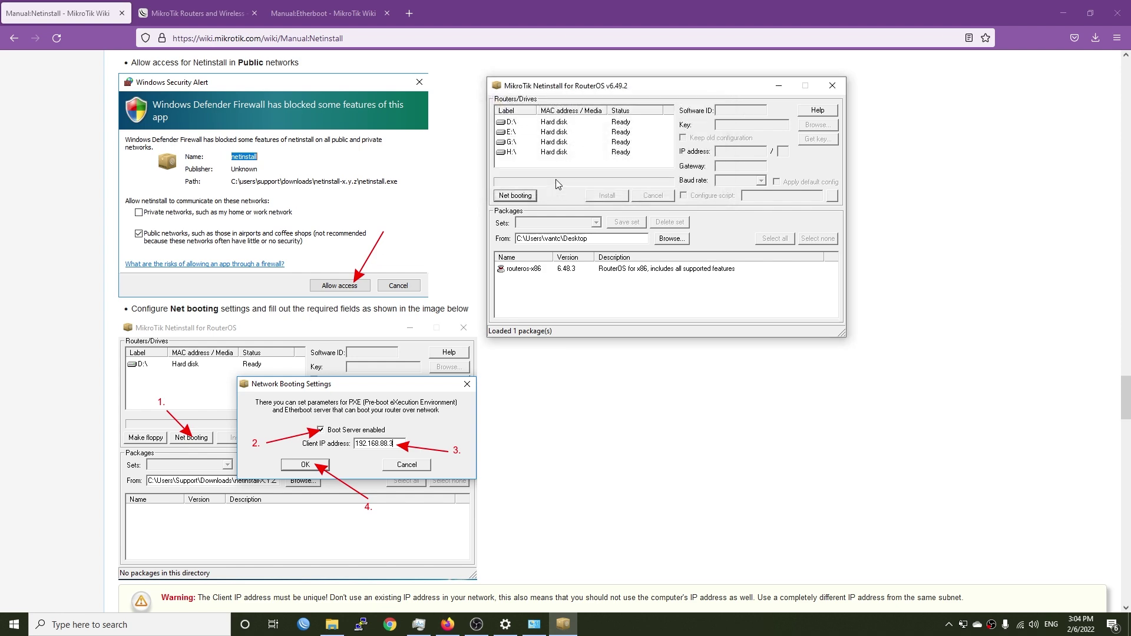
click(626, 464)
scroll(609, 430, down, 5)
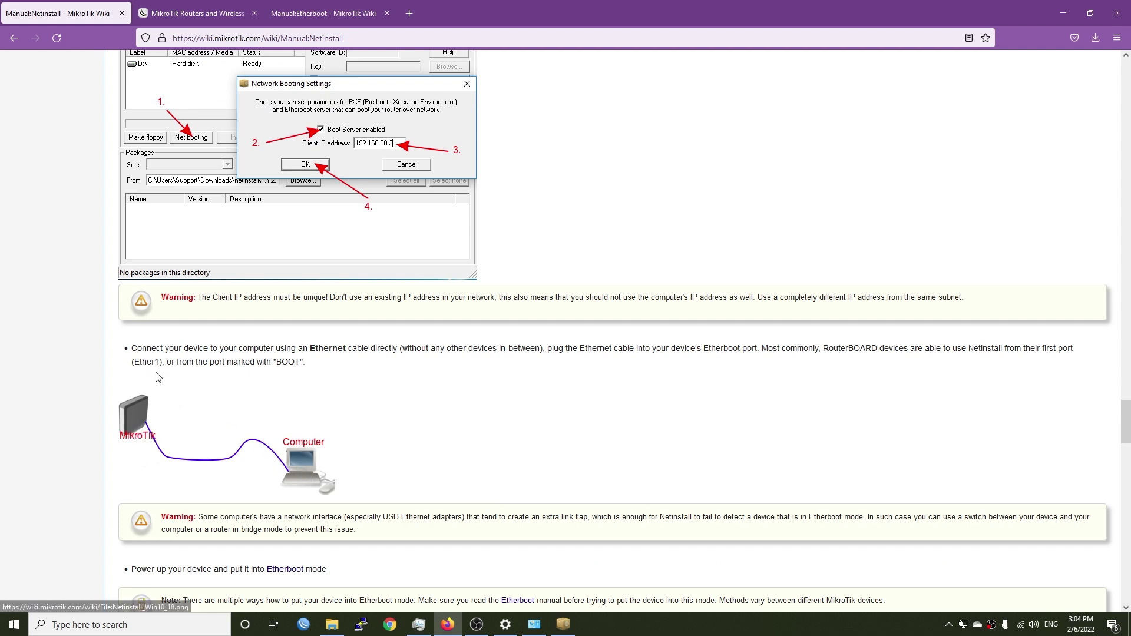
Step: Review the guide's Etherboot and Ether1 instructions, then bring Netinstall forward and reposition it
drag(161, 365, 130, 372)
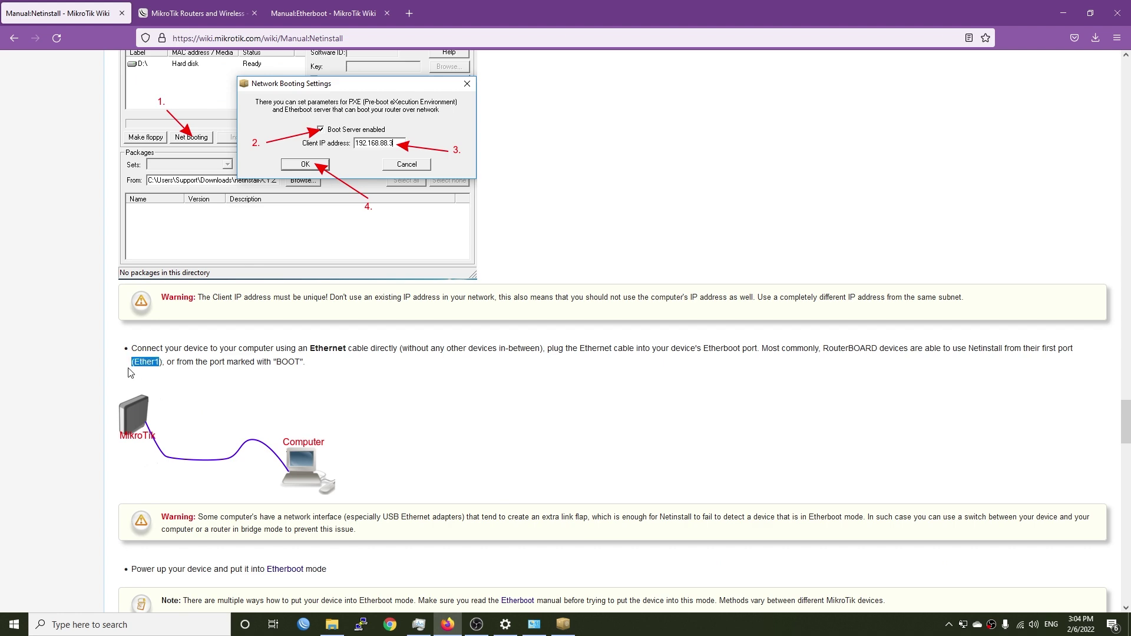
click(382, 390)
scroll(401, 415, down, 6)
scroll(395, 424, up, 4)
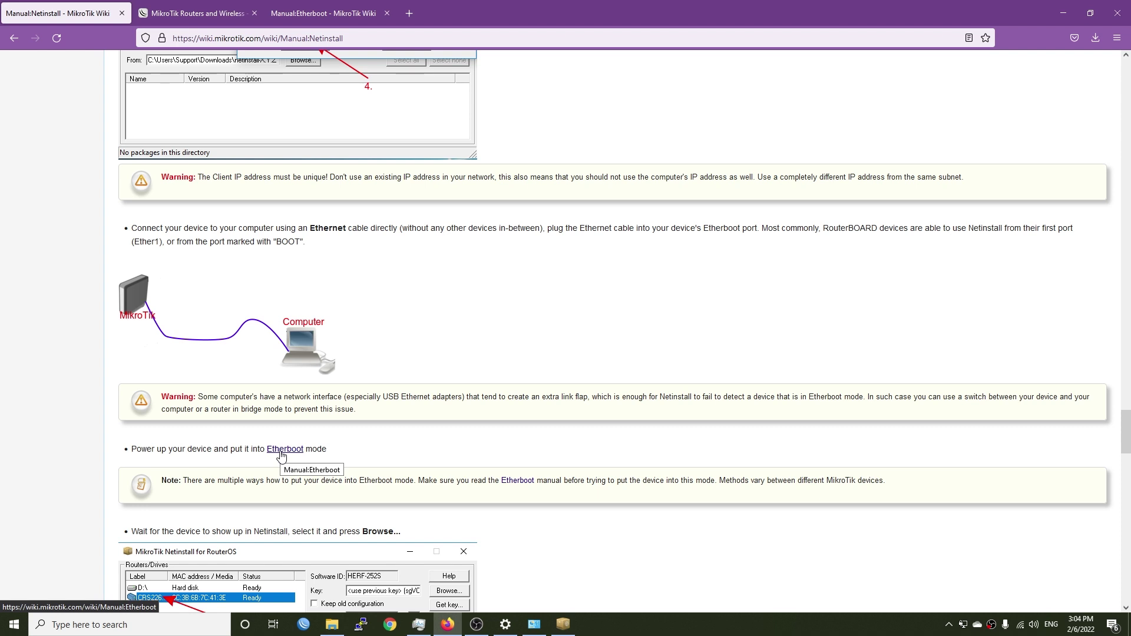
click(562, 624)
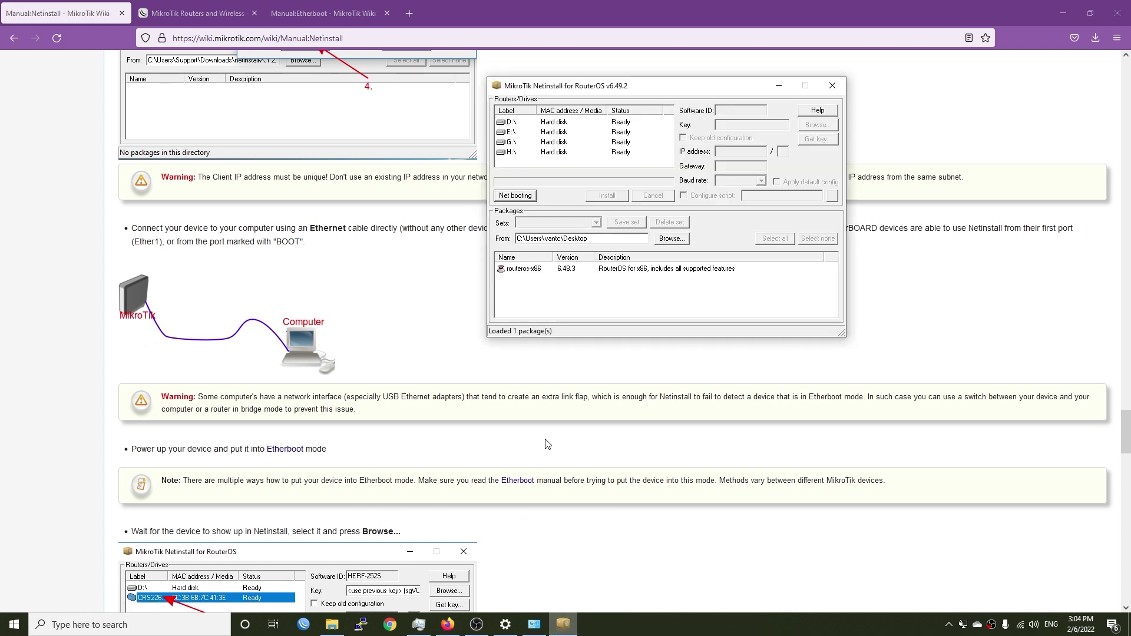
drag(550, 90, 514, 114)
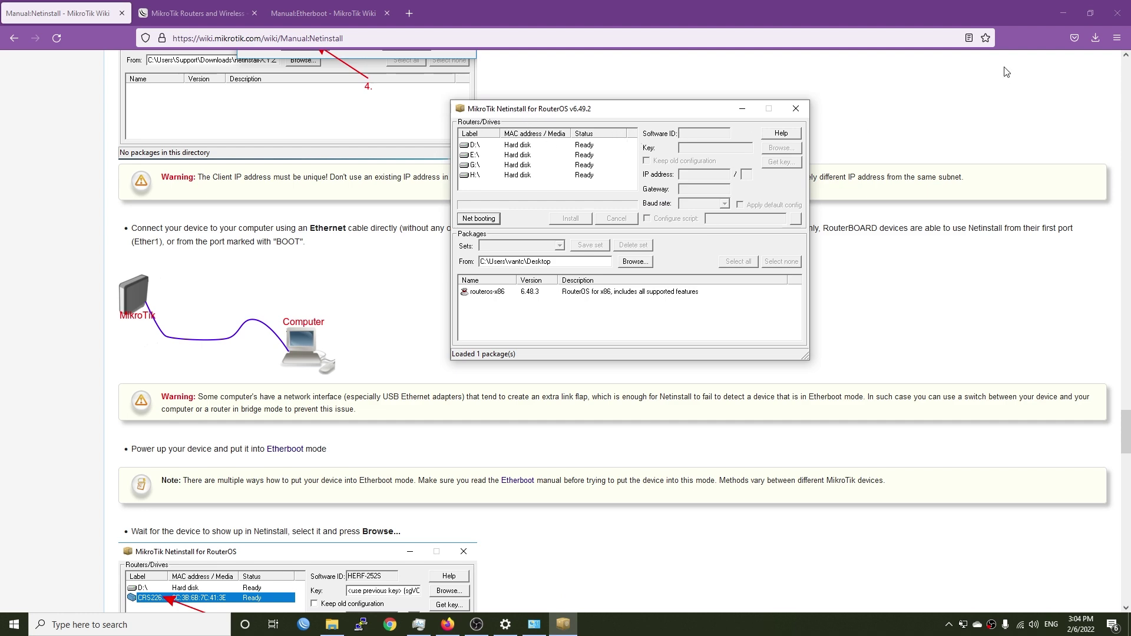
Step: Disconnect Wi-Fi, check Ethernet 2 in Network Connections, and reveal Netinstall
click(1063, 13)
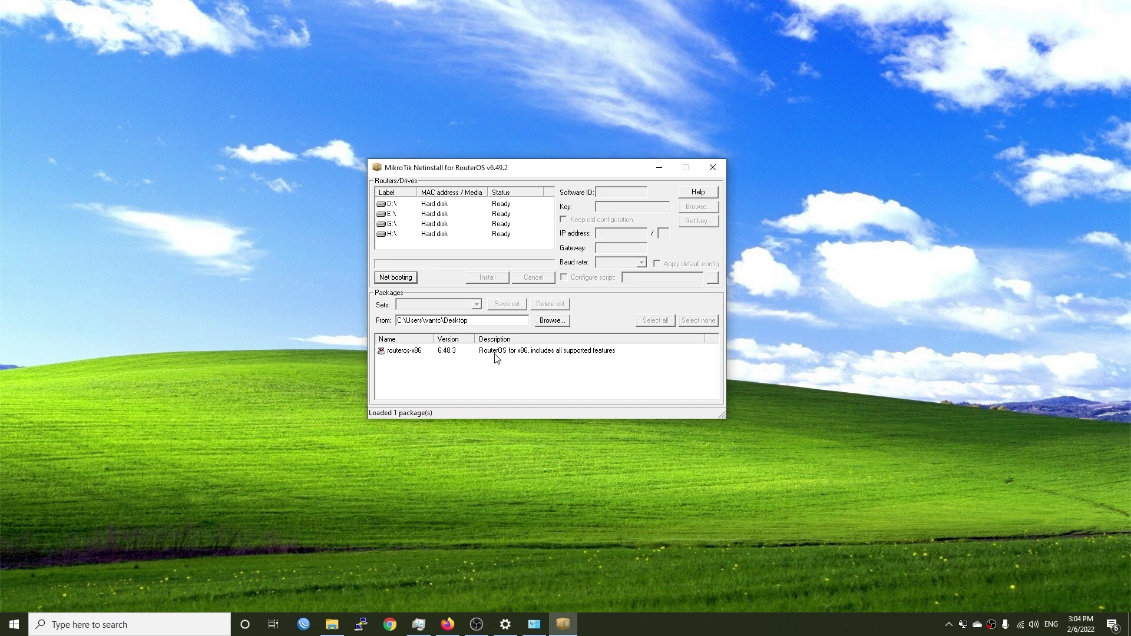
click(1020, 624)
click(1073, 340)
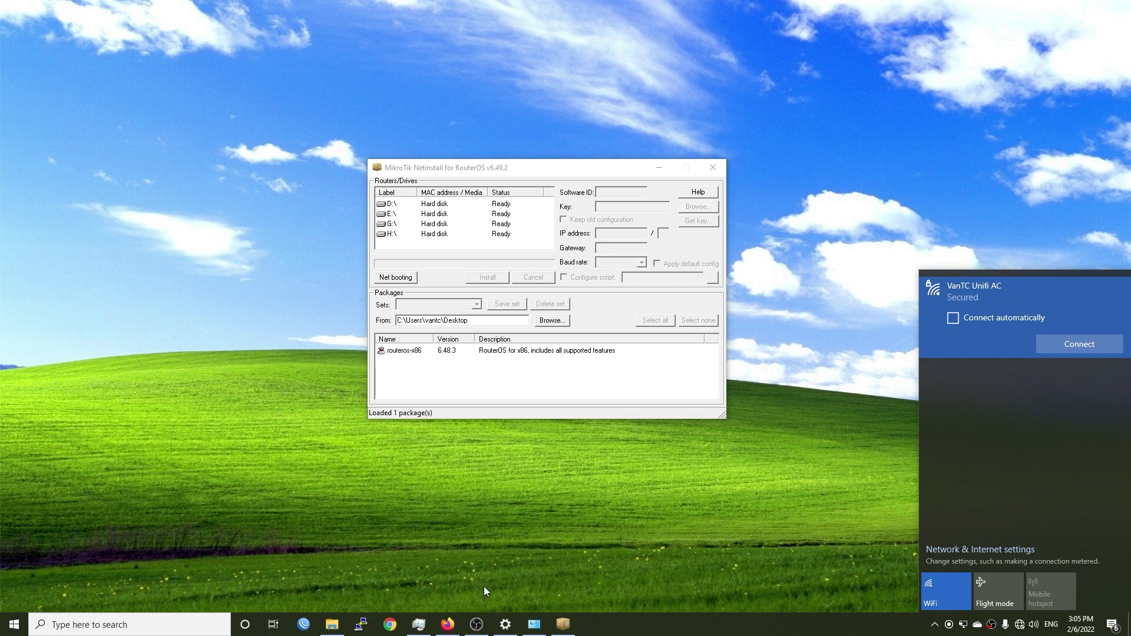
click(541, 633)
click(913, 144)
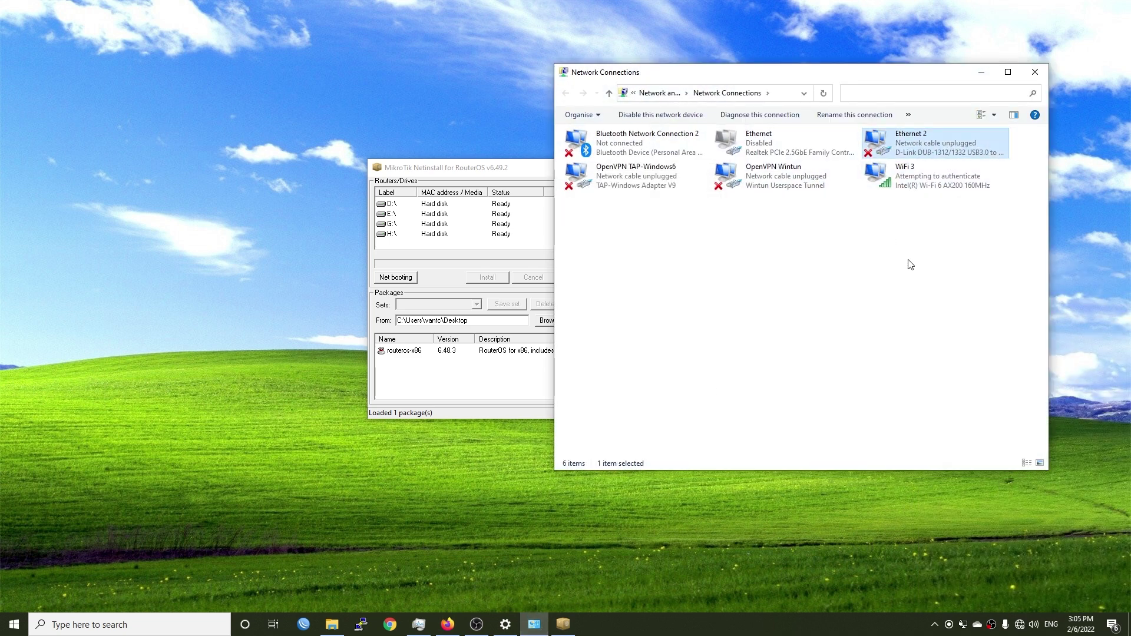
click(981, 72)
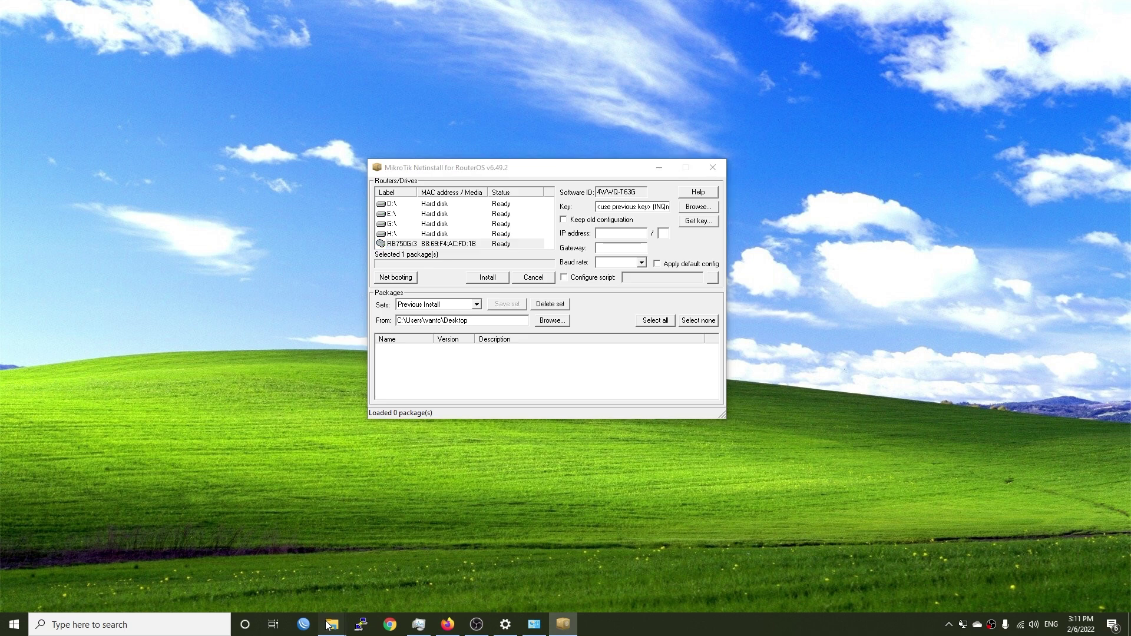
Step: Select routeros-mmips-6.49.2.npk in the RB750Gr3 Explorer window to confirm it's present
mouse_move(332, 624)
click(274, 566)
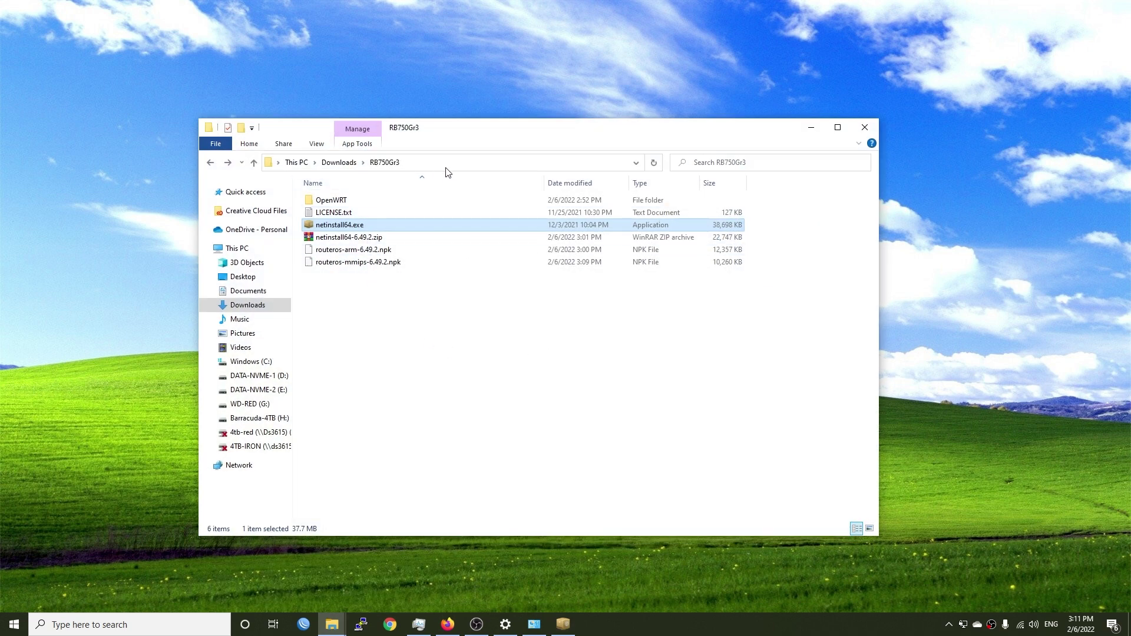
click(416, 304)
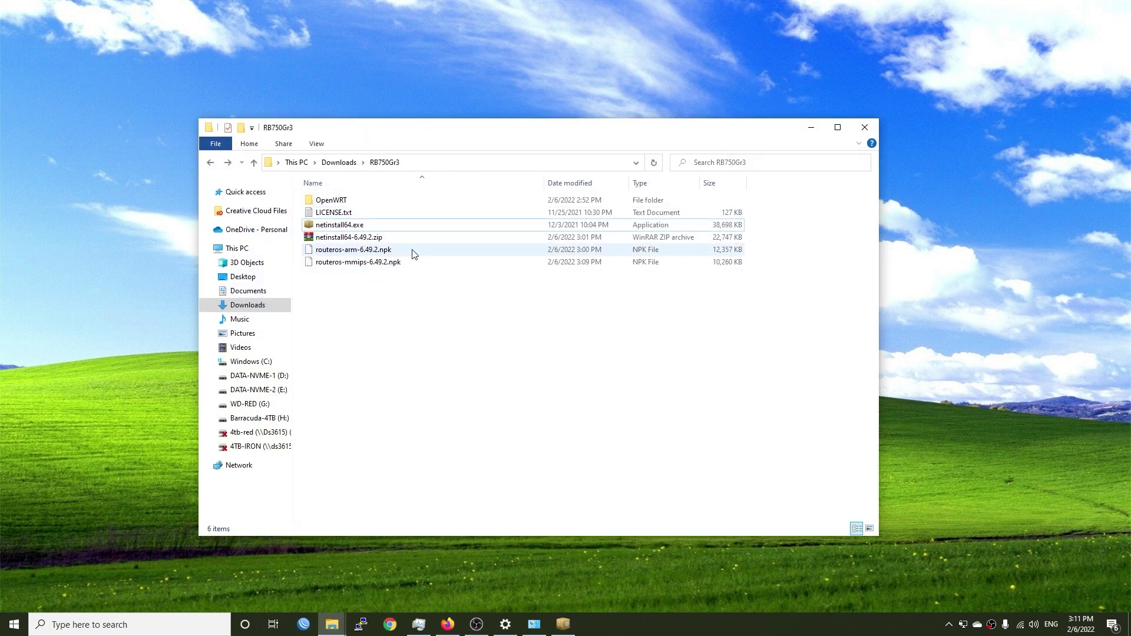
click(363, 268)
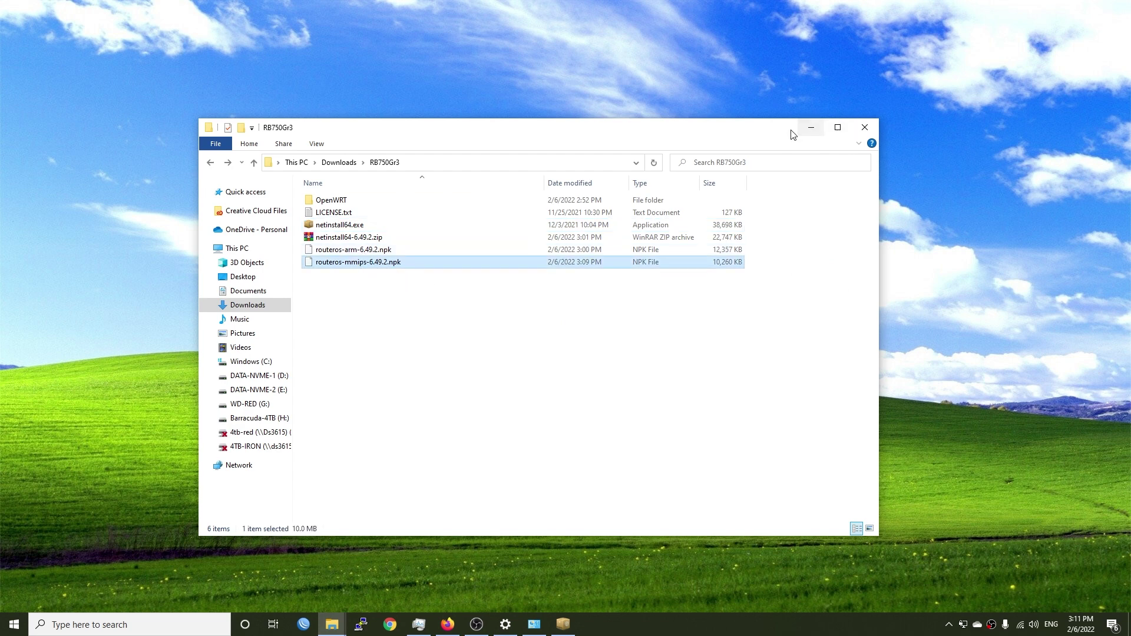
Step: Point Netinstall's package folder to Downloads\RB750Gr3
click(811, 128)
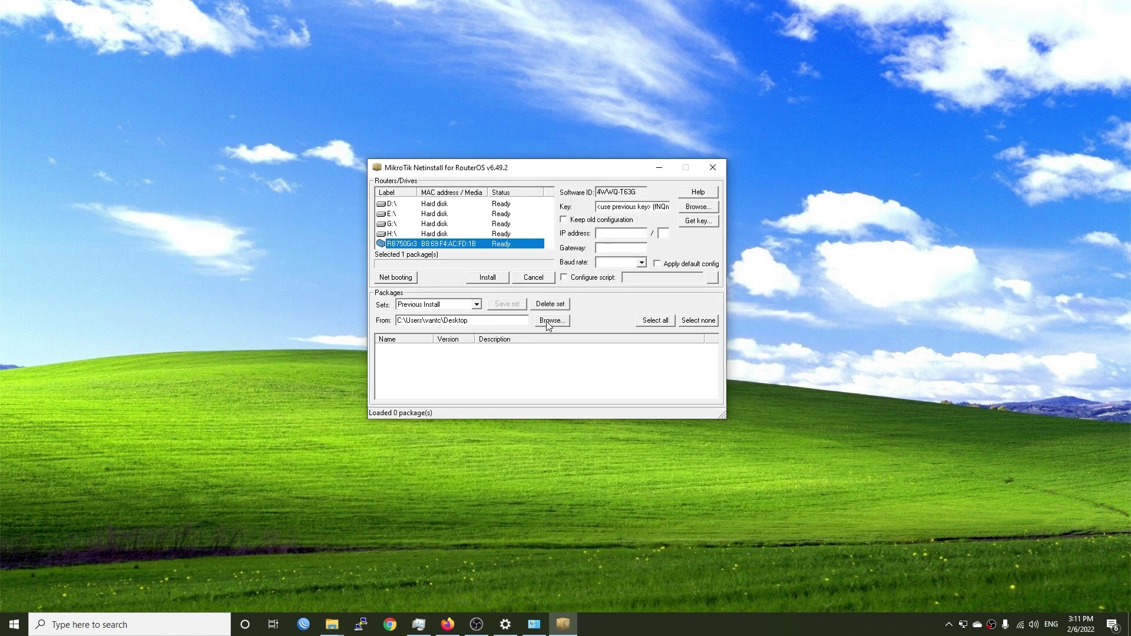
click(548, 321)
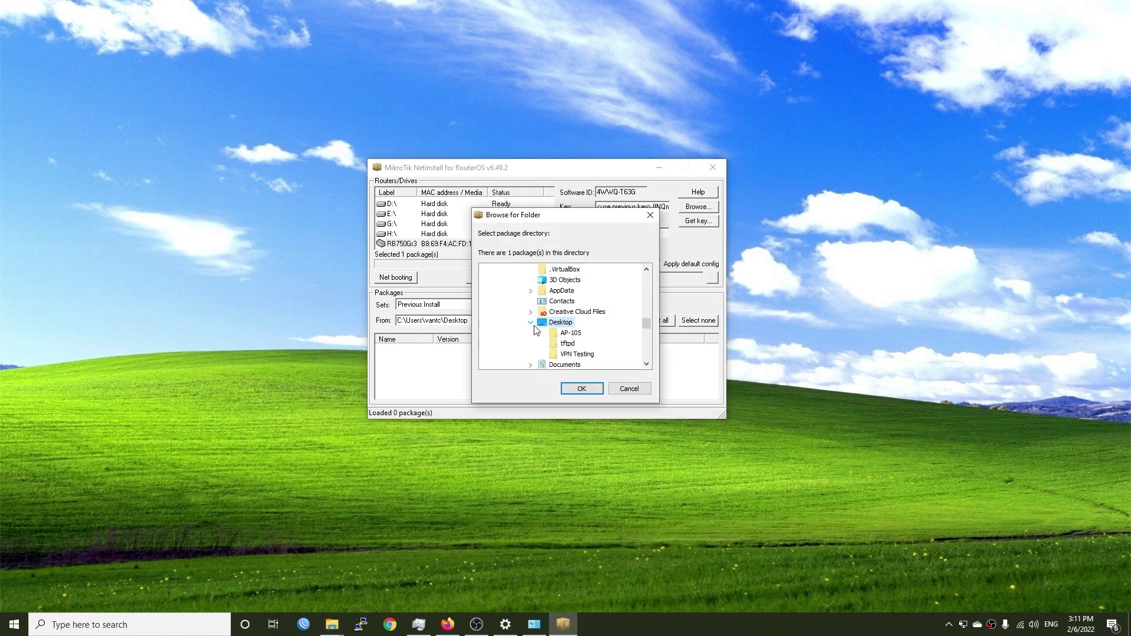
click(530, 322)
click(562, 343)
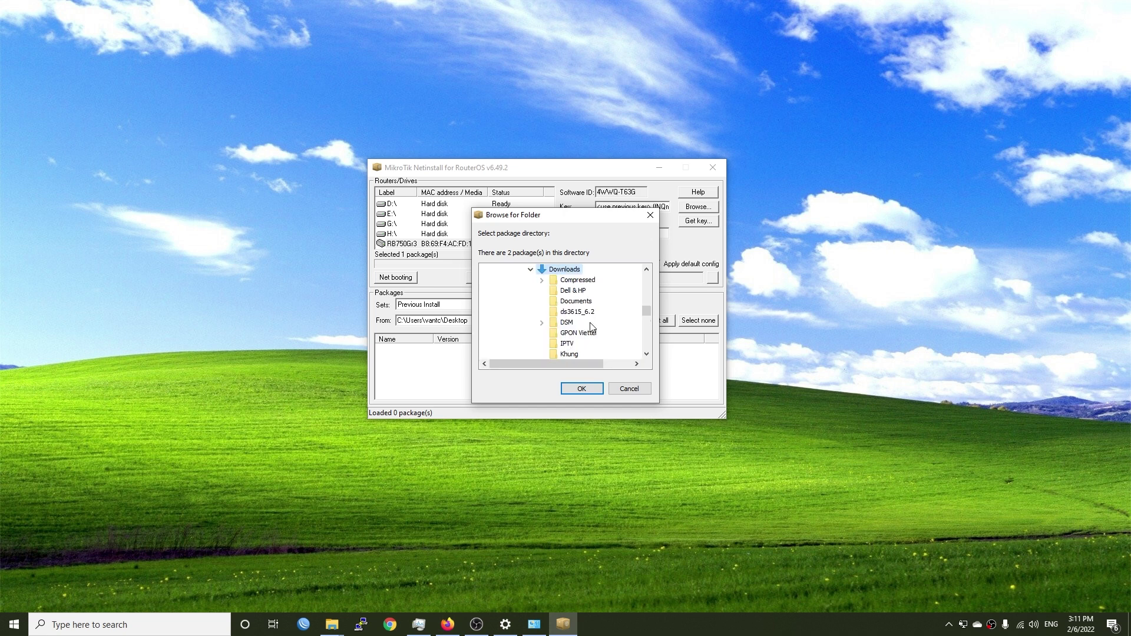
scroll(569, 281, down, 3)
click(562, 341)
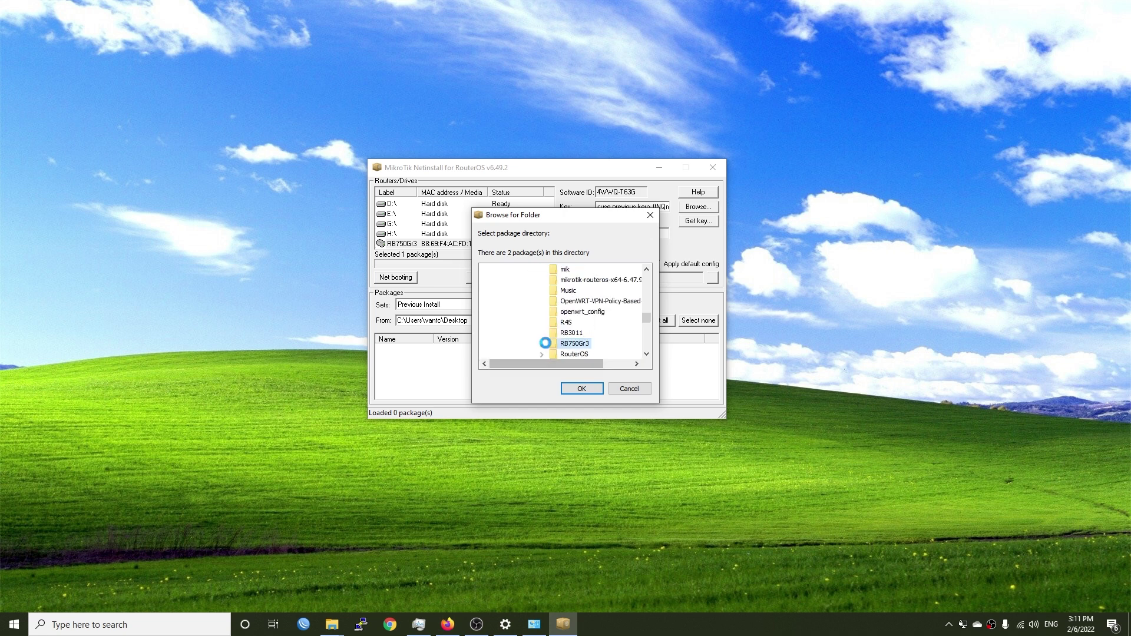
click(580, 388)
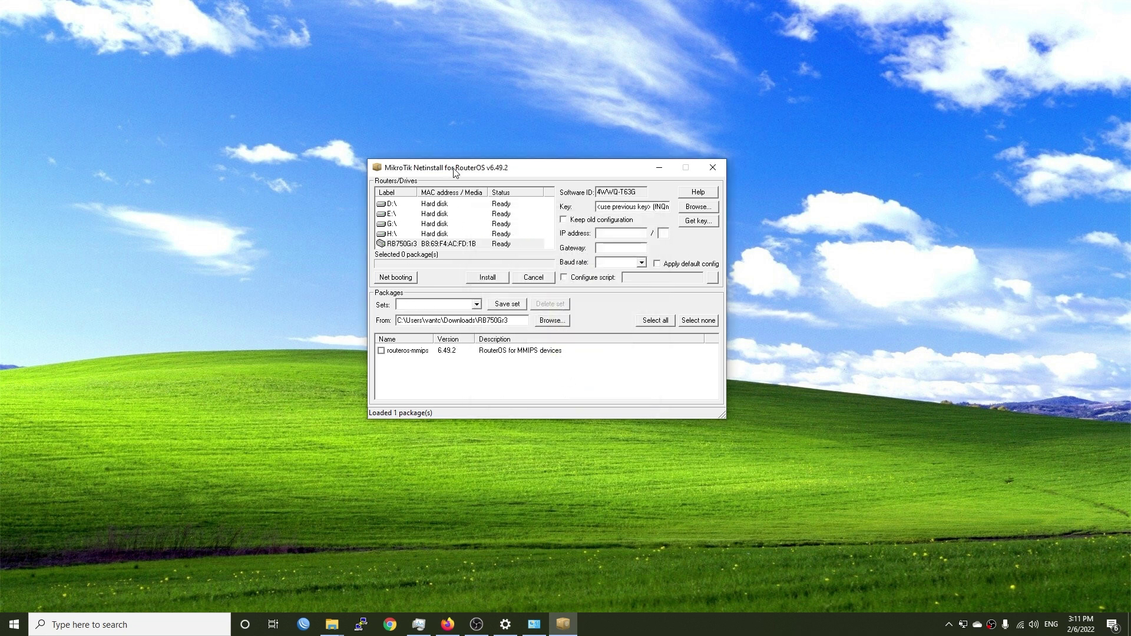
Step: Tick the routeros-mmips 6.49.2 package for installation
click(418, 353)
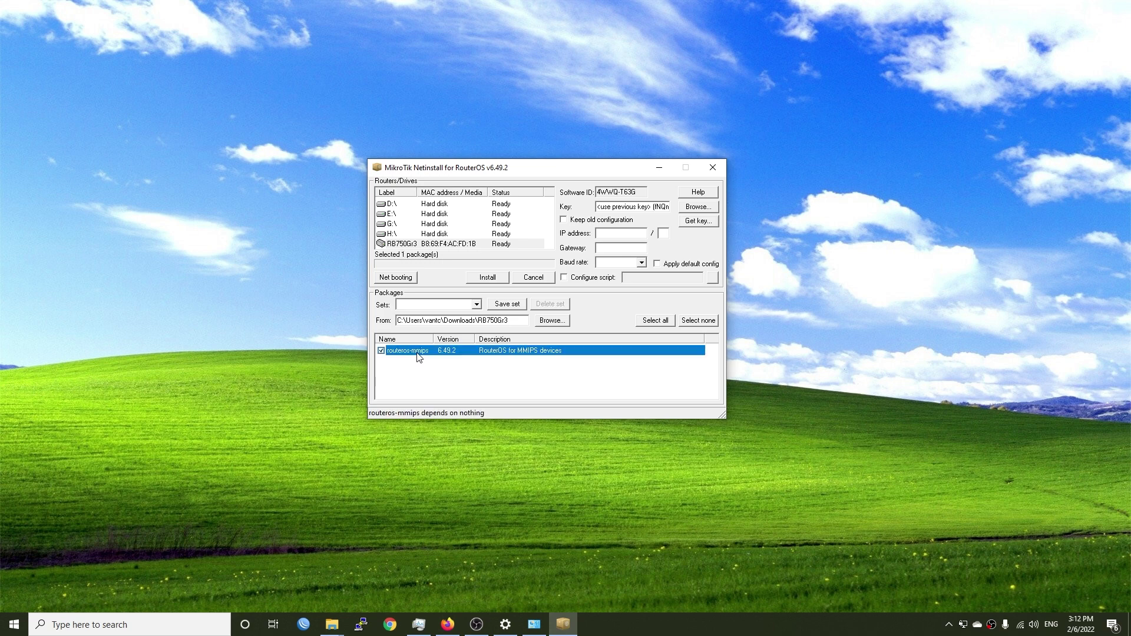
mouse_move(331, 621)
click(291, 583)
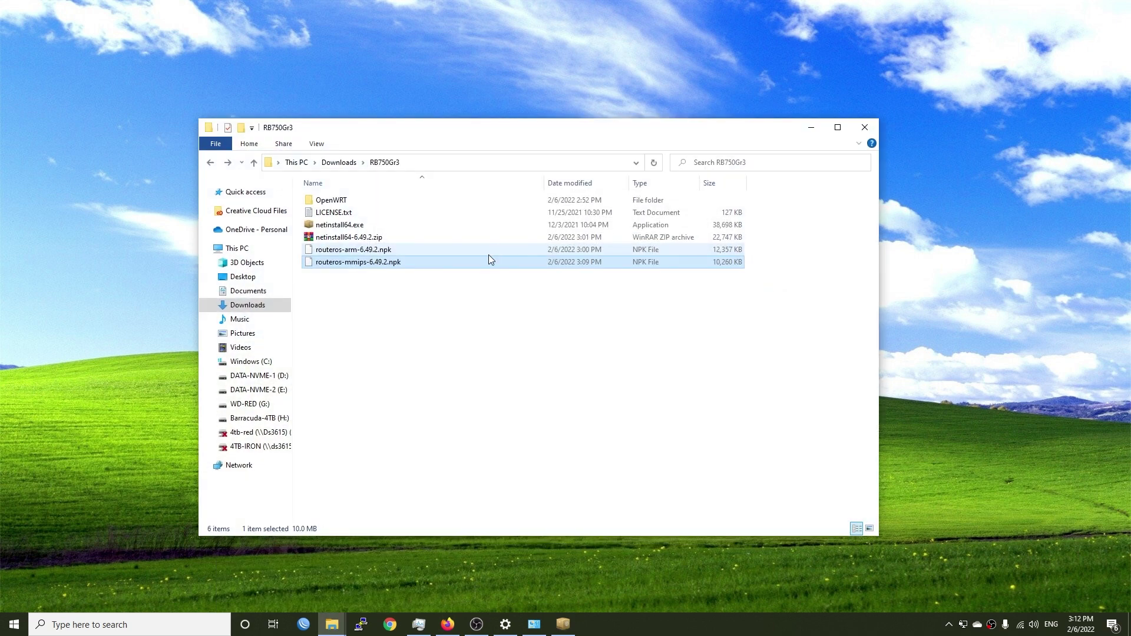
click(811, 127)
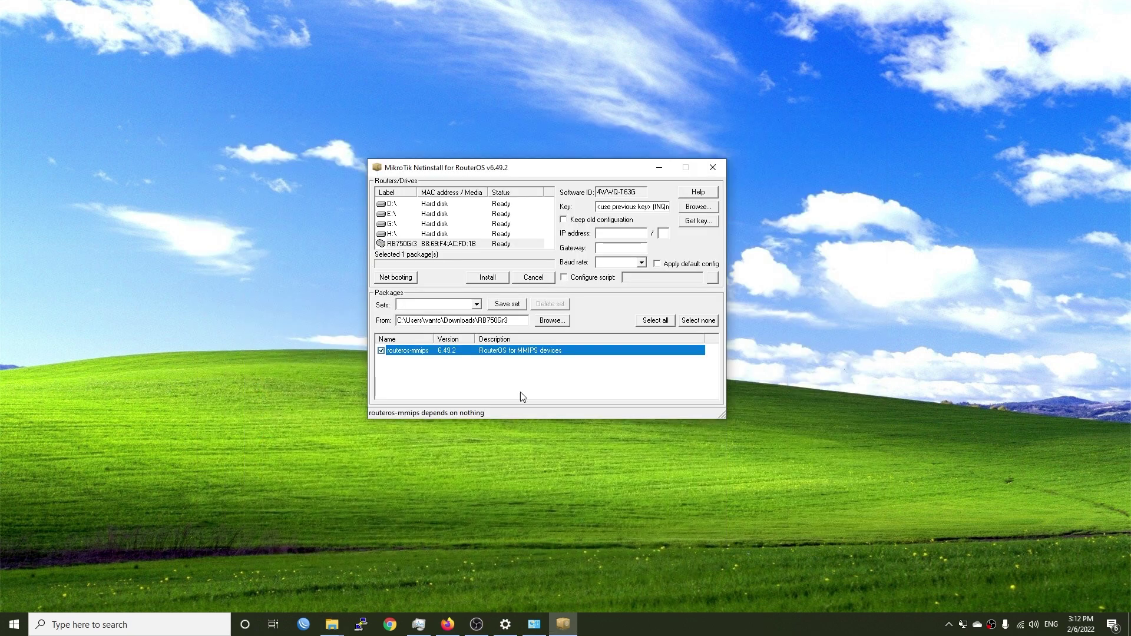
Step: Scroll the Manual:Netinstall page in Firefox to the Install and Reboot screenshots
click(446, 626)
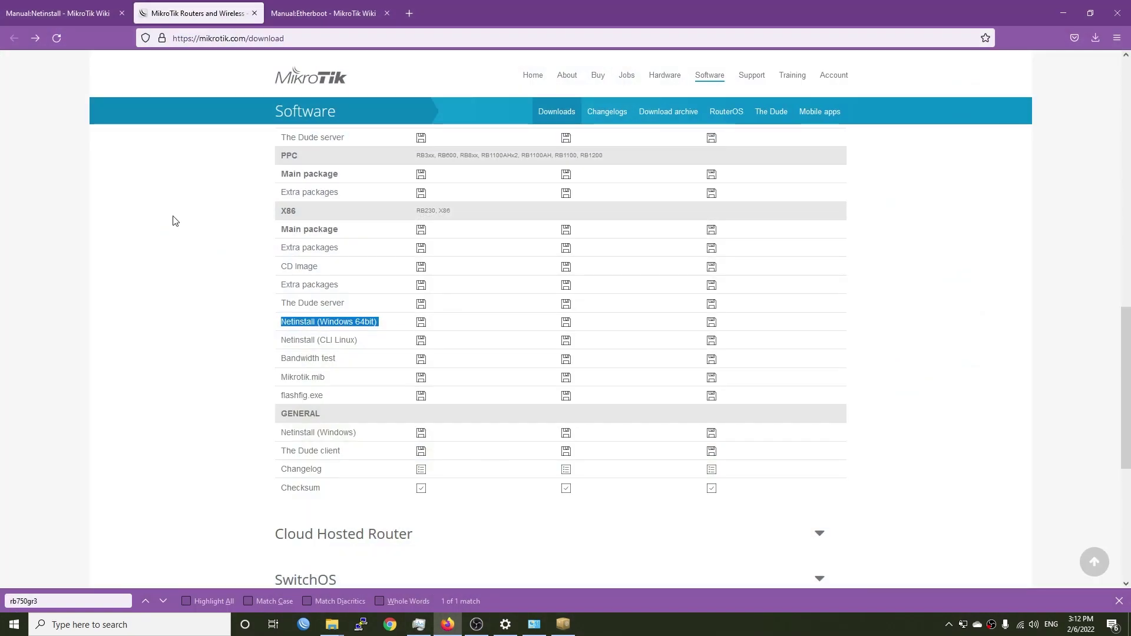
click(59, 13)
scroll(422, 397, down, 5)
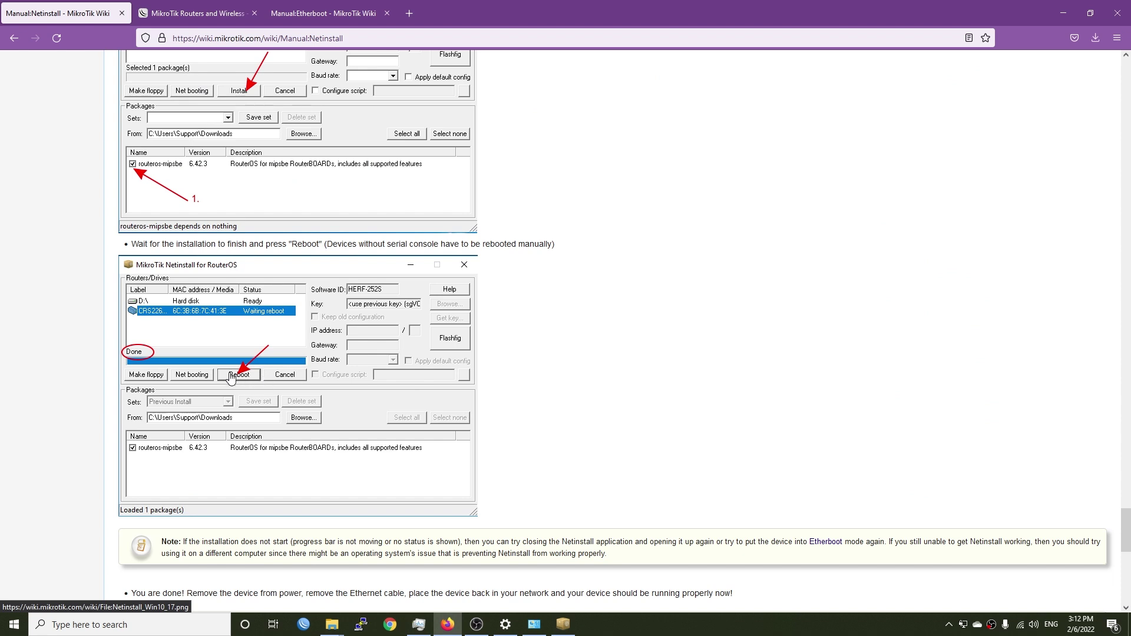
scroll(248, 318, up, 3)
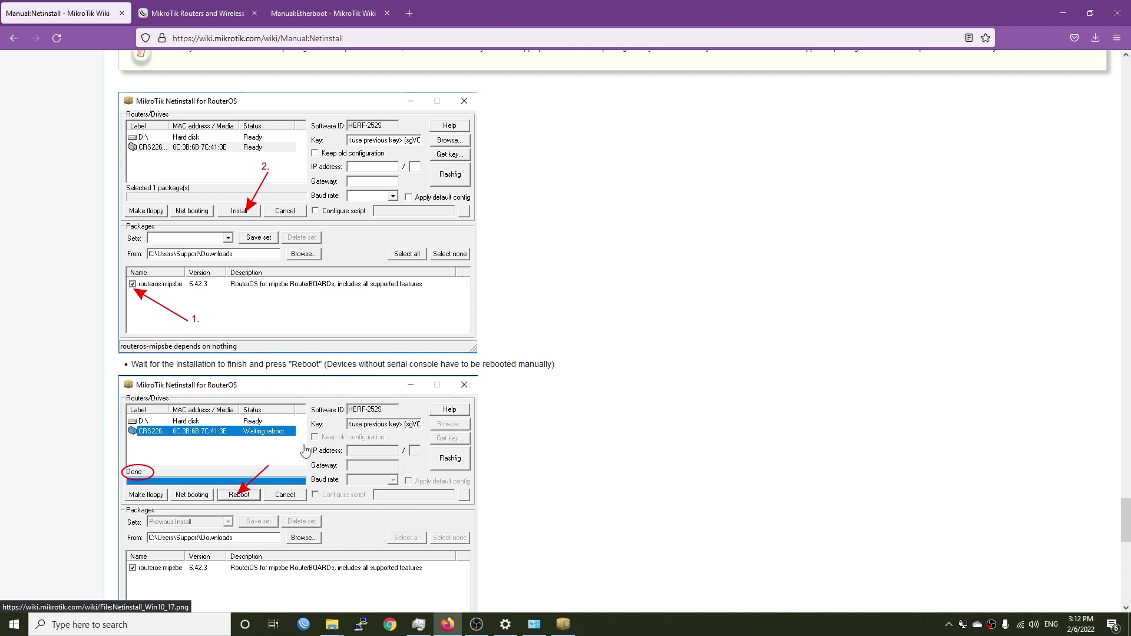
scroll(238, 499, down, 3)
Step: Select the RB750Gr3 in Netinstall and start installing RouterOS on it
click(1070, 6)
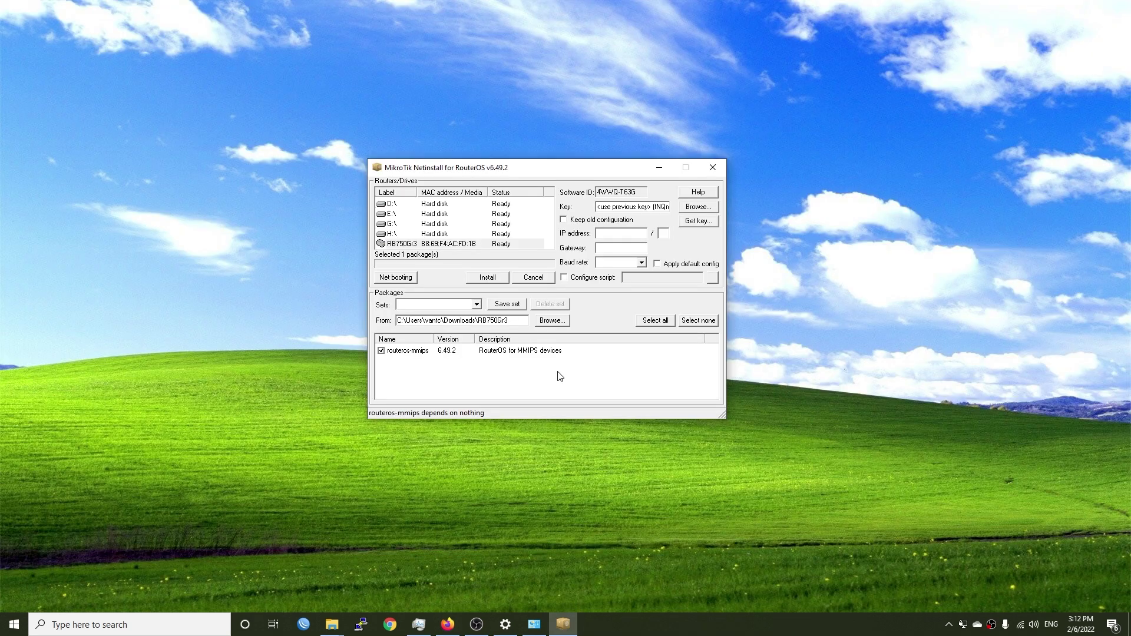
click(438, 244)
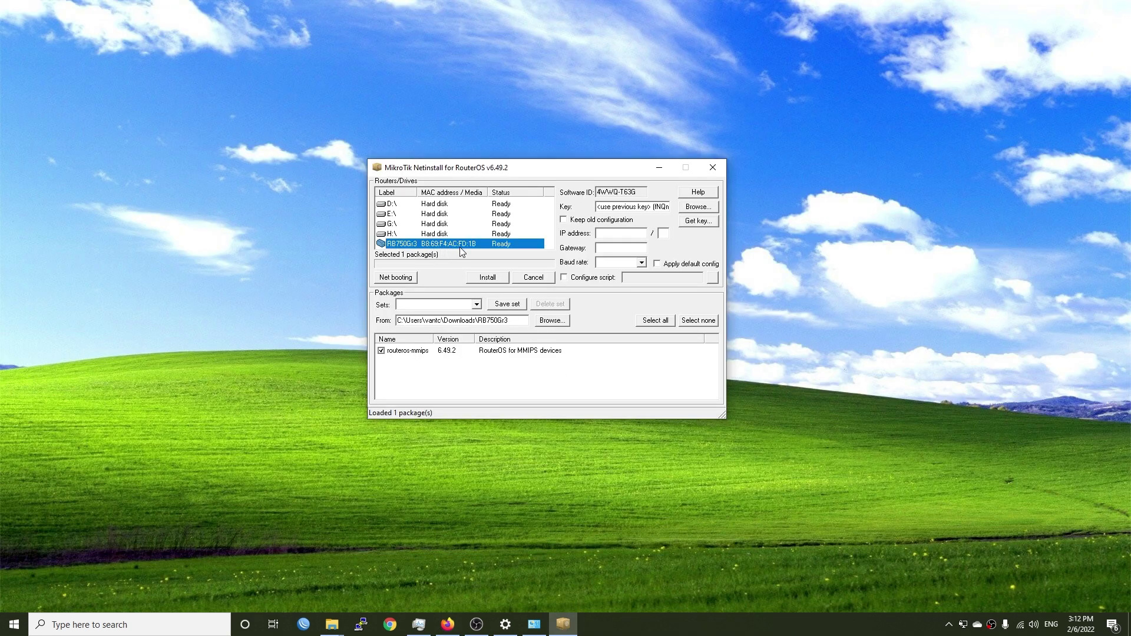
click(487, 278)
Step: Check WinBox's Neighbors list, which shows no devices yet
click(303, 625)
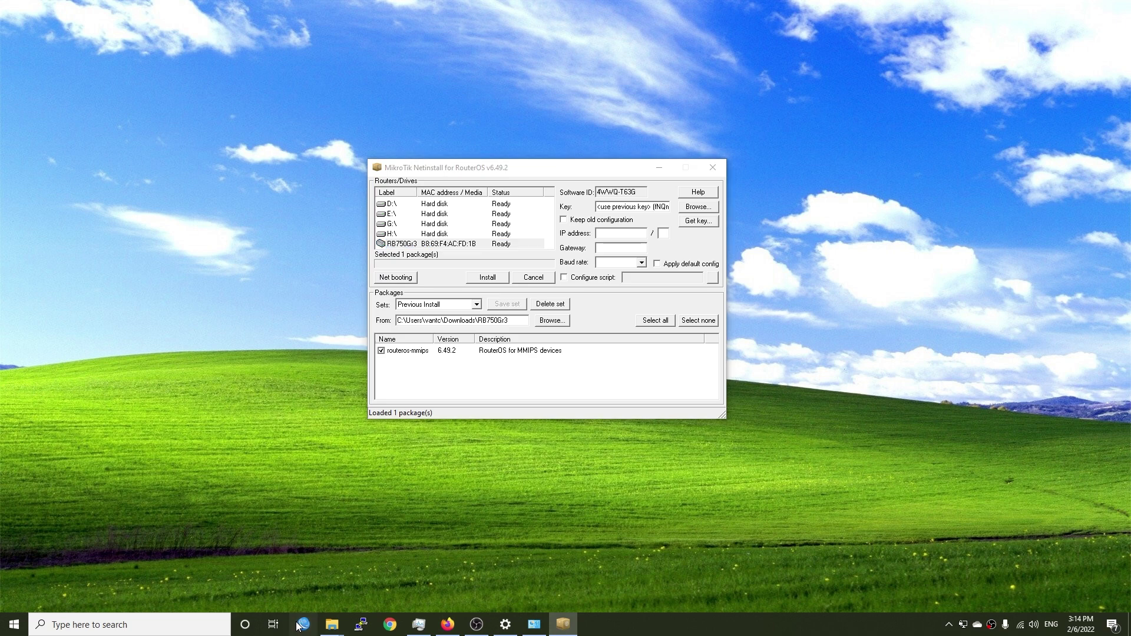
click(40, 148)
click(24, 132)
click(61, 132)
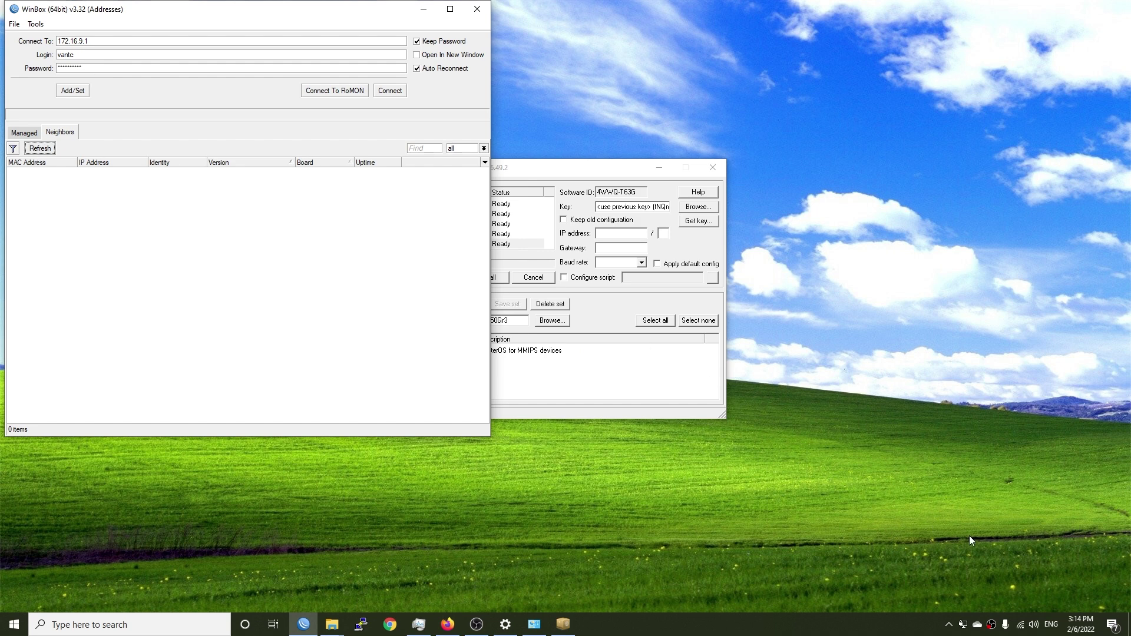
Step: Install RouterOS 6.49.2 on the RB750Gr3 until its status reads OK, 'Installation finished successfully'
click(422, 9)
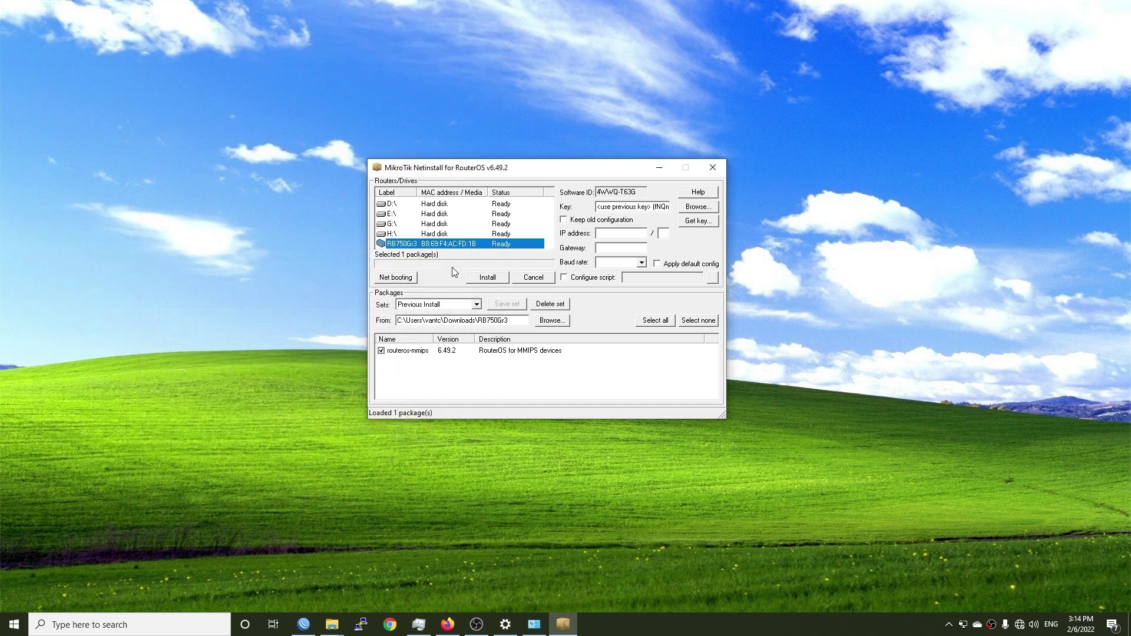
click(493, 279)
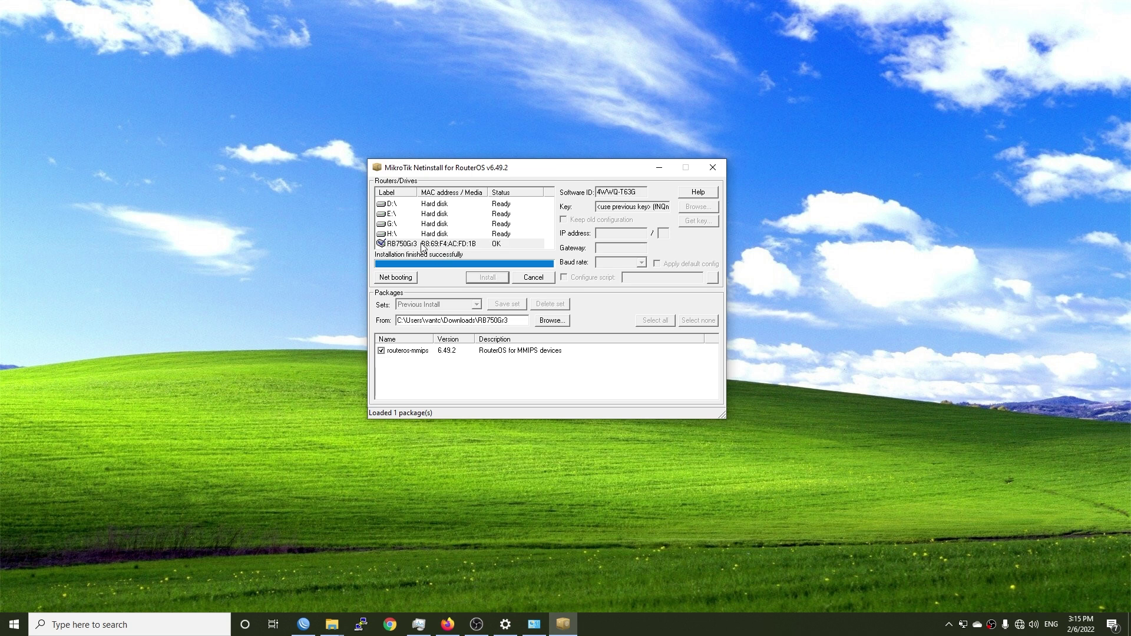
click(421, 244)
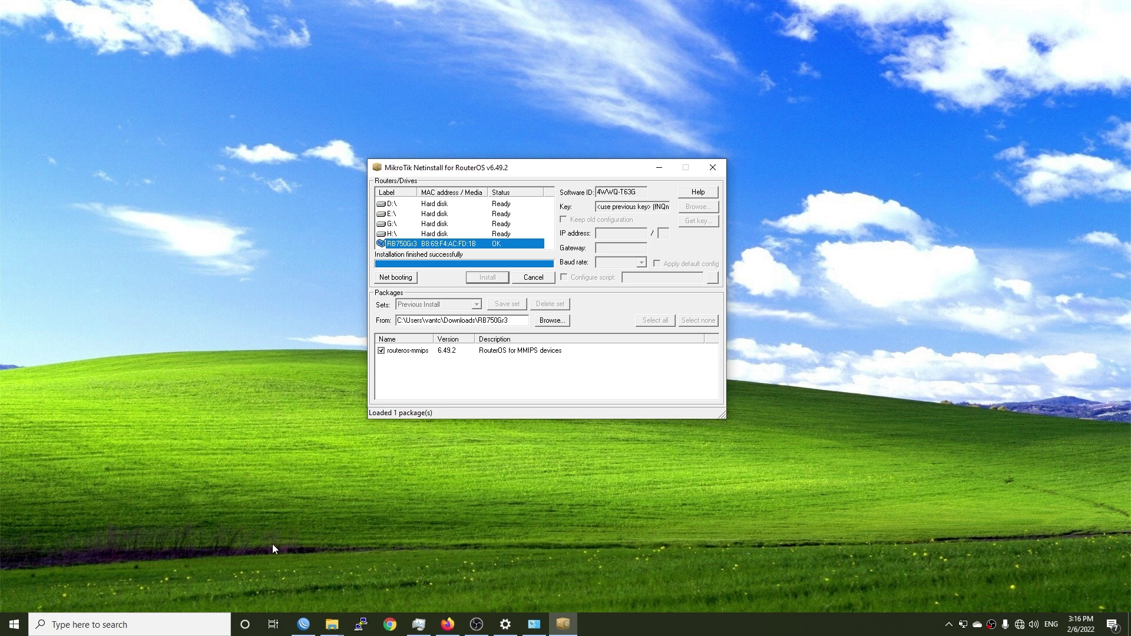
Step: Pick the discovered RB750Gr3 in WinBox's Neighbors list as the connection target
click(302, 623)
drag(105, 18, 114, 26)
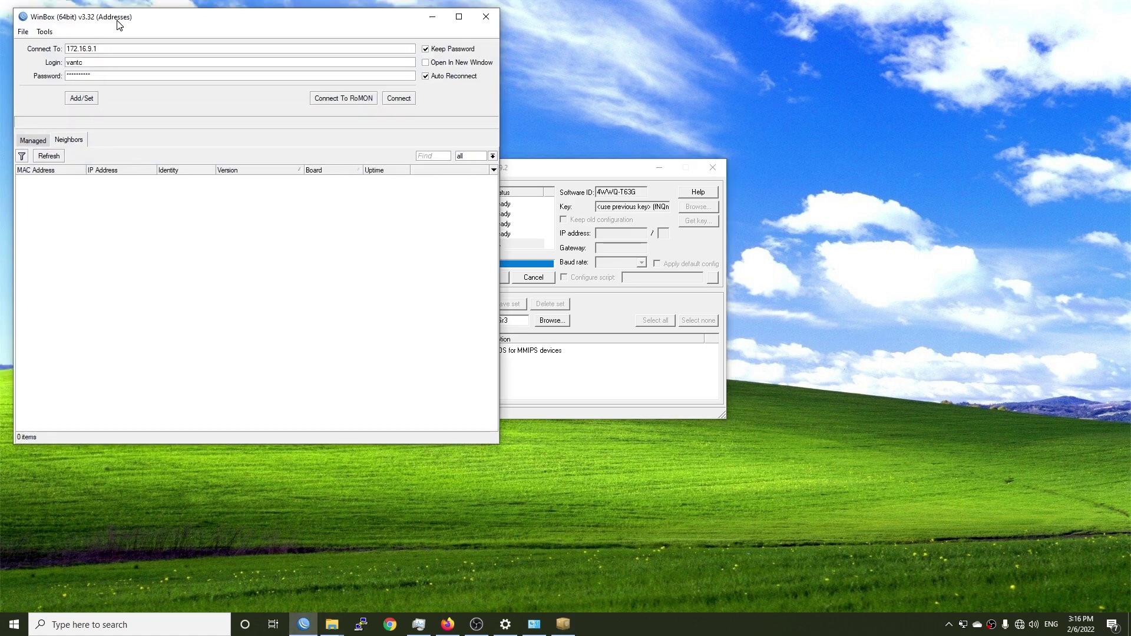
click(615, 389)
click(214, 303)
click(270, 180)
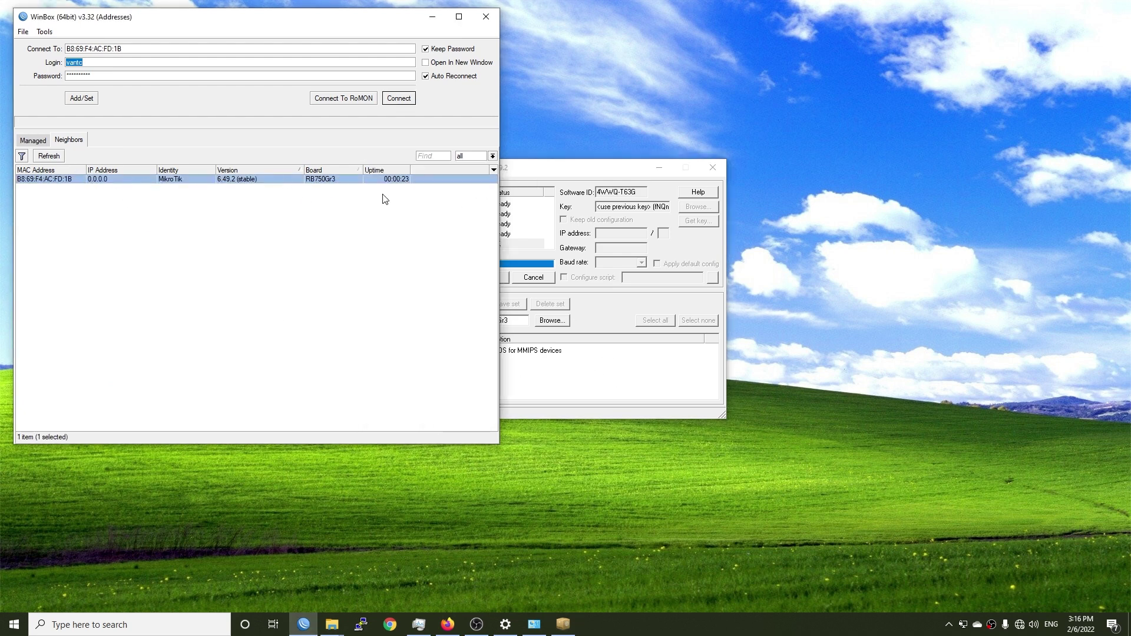
Step: Log in to the router as admin with a blank password
double_click(108, 62)
text(admin)
key(Tab)
key(BackSpace)
click(398, 99)
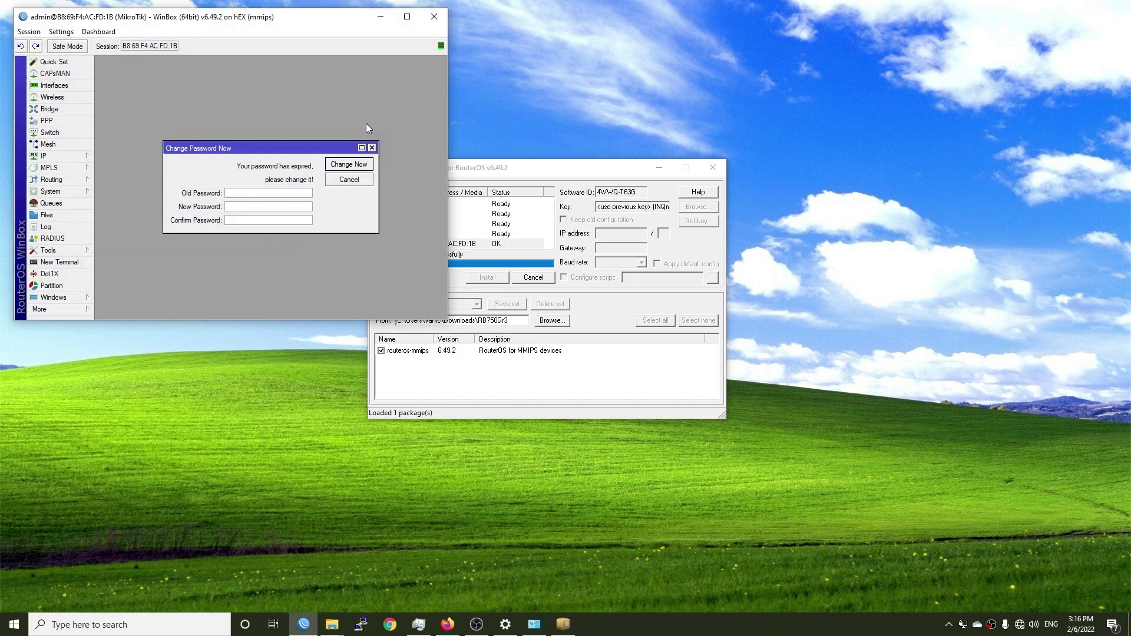
Step: Set and confirm a new admin password for the router
click(404, 18)
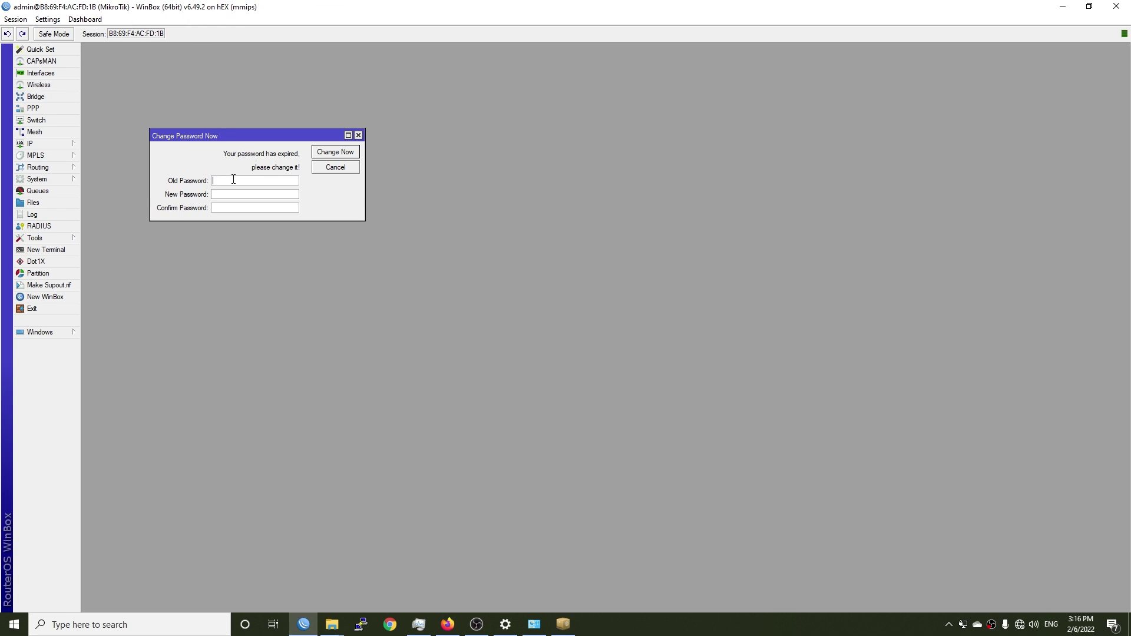
key(Tab)
text(********)
key(Tab)
click(331, 153)
Step: Zoom in the interface and view System > Resources showing hEX on 6.49.2
click(56, 22)
click(68, 63)
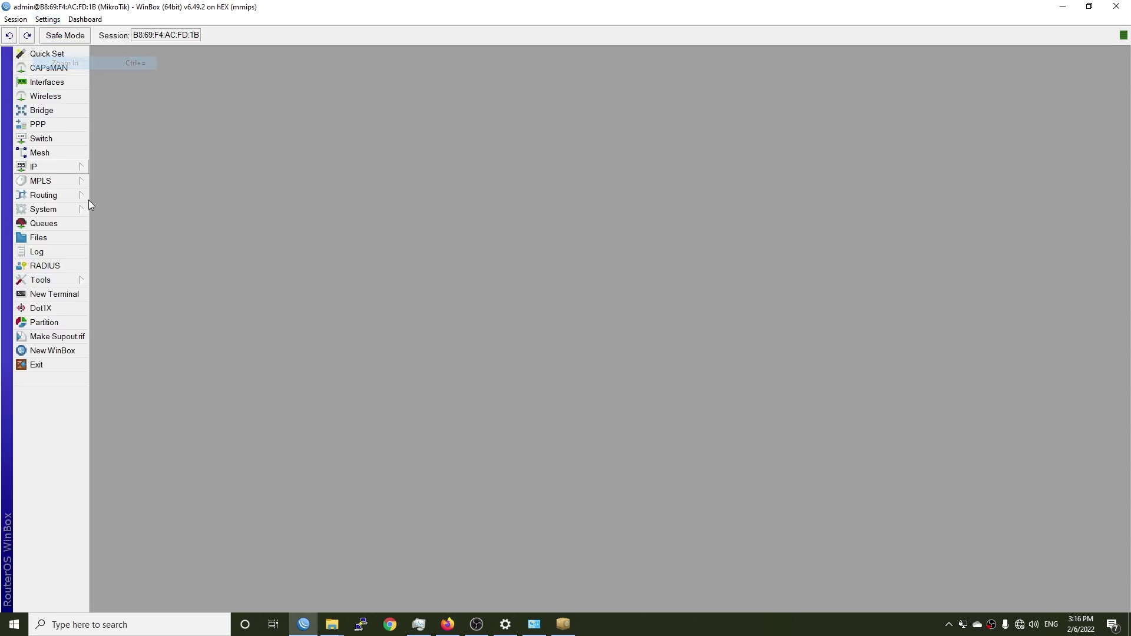
click(56, 210)
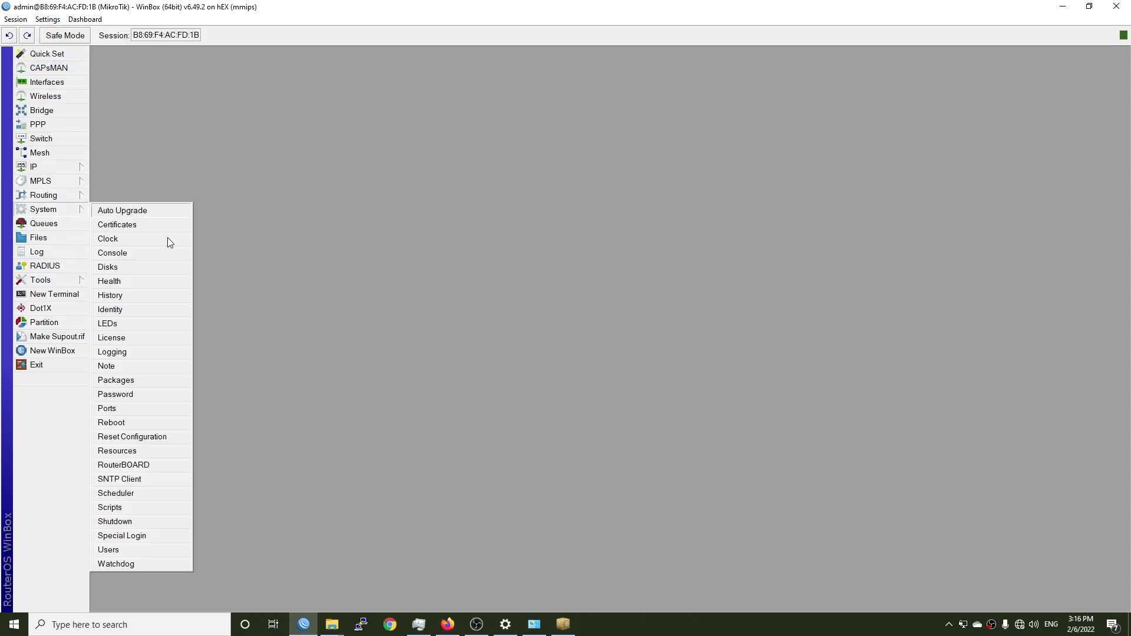
click(136, 455)
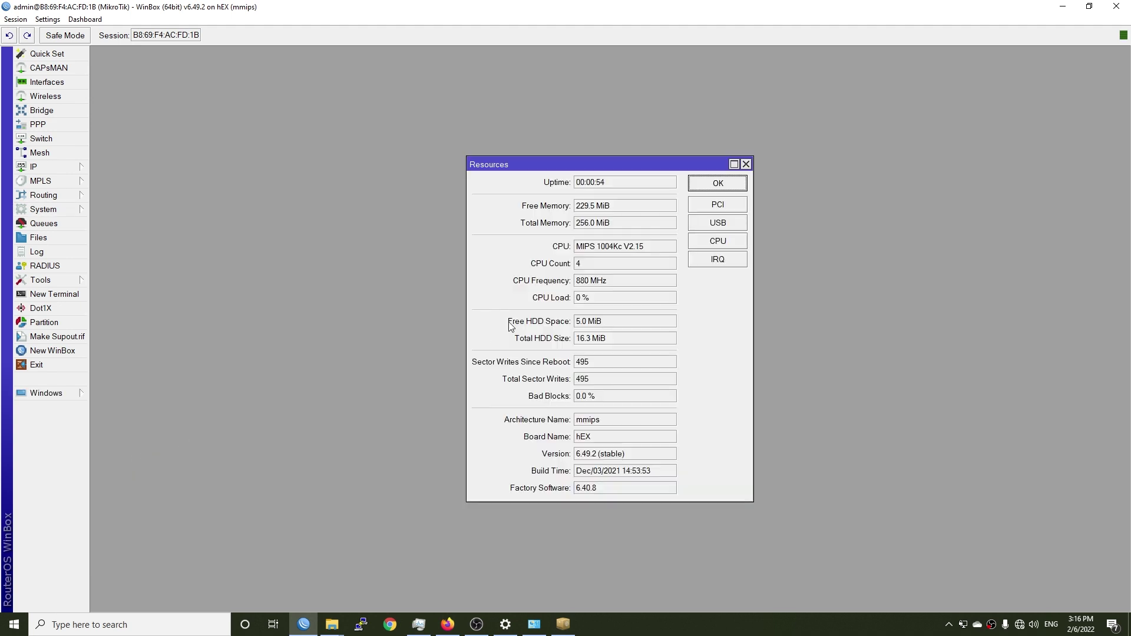
click(590, 439)
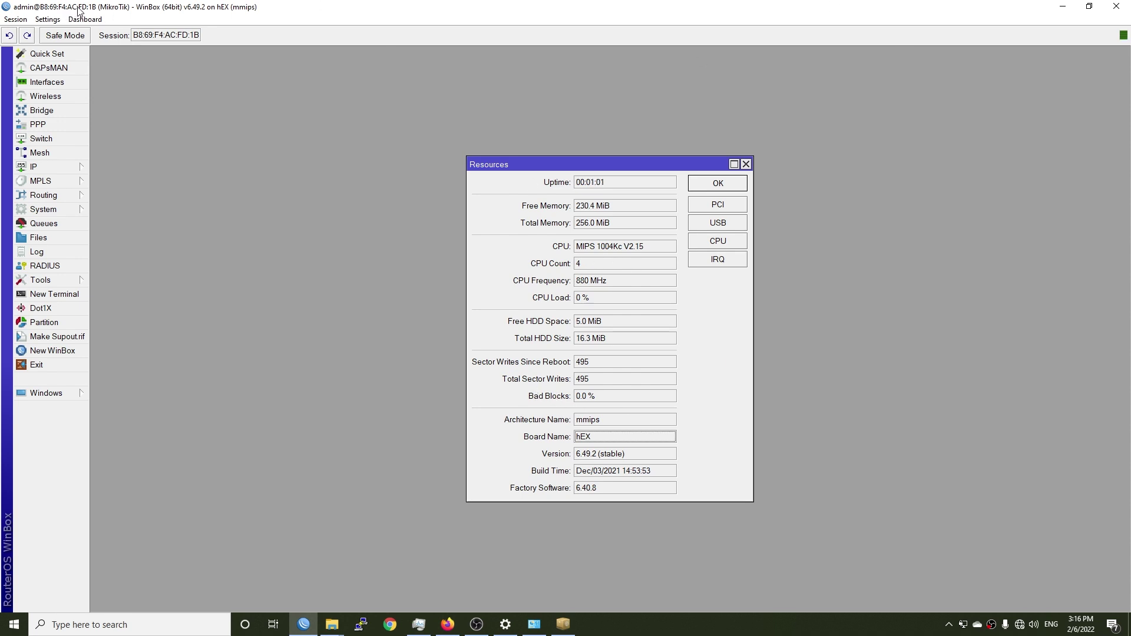
Step: Confirm the licence is level 4, then display the interface list ether1–ether5
click(745, 164)
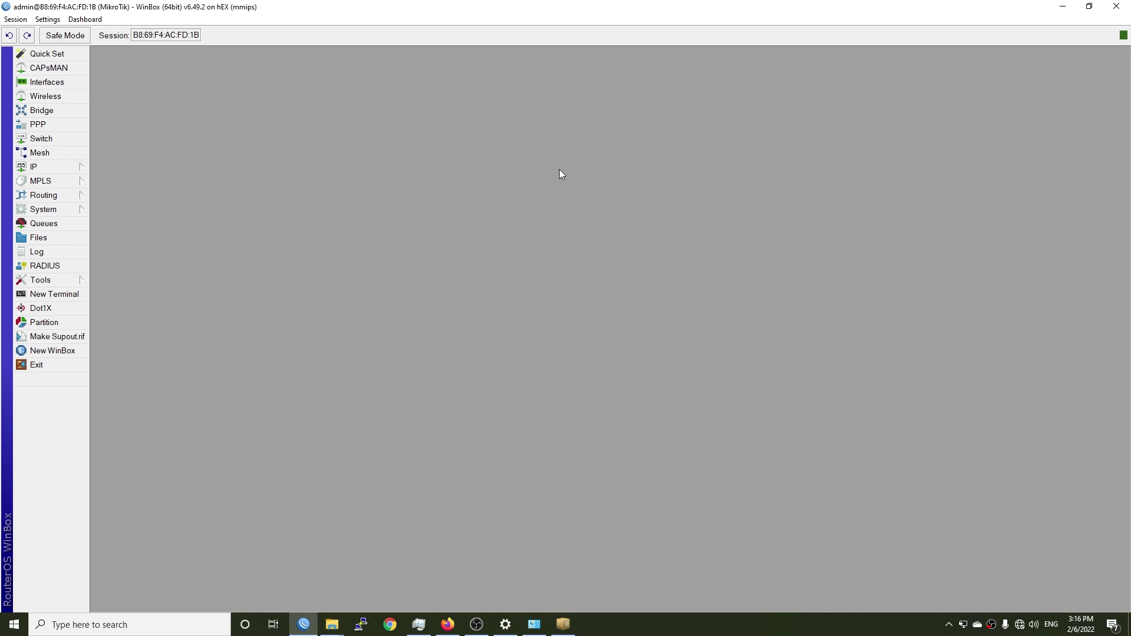
click(42, 210)
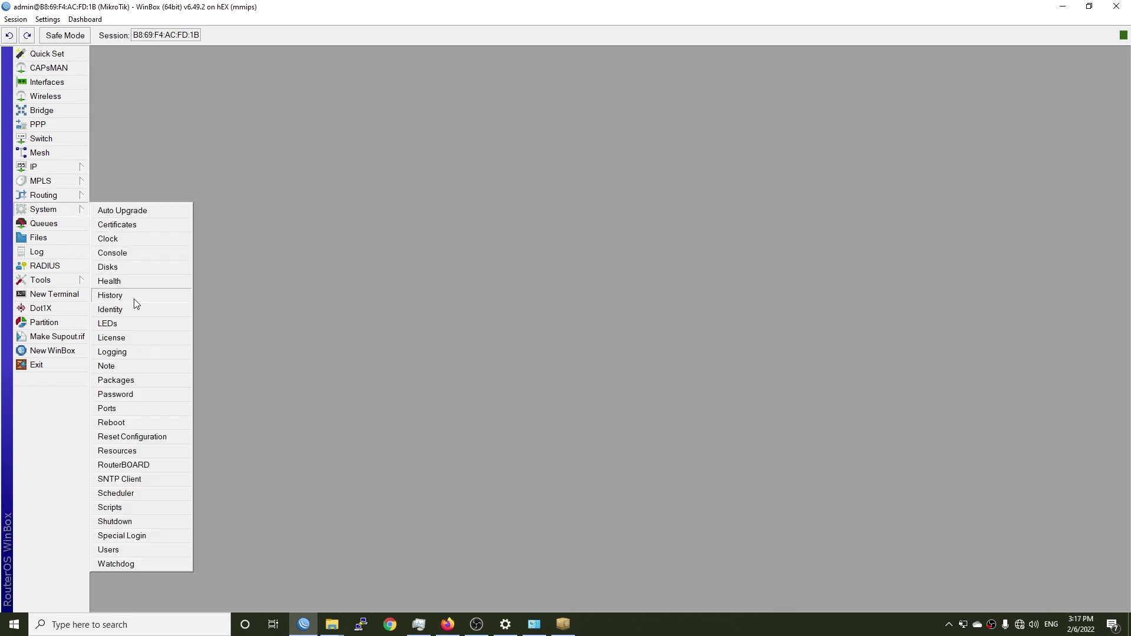
click(126, 339)
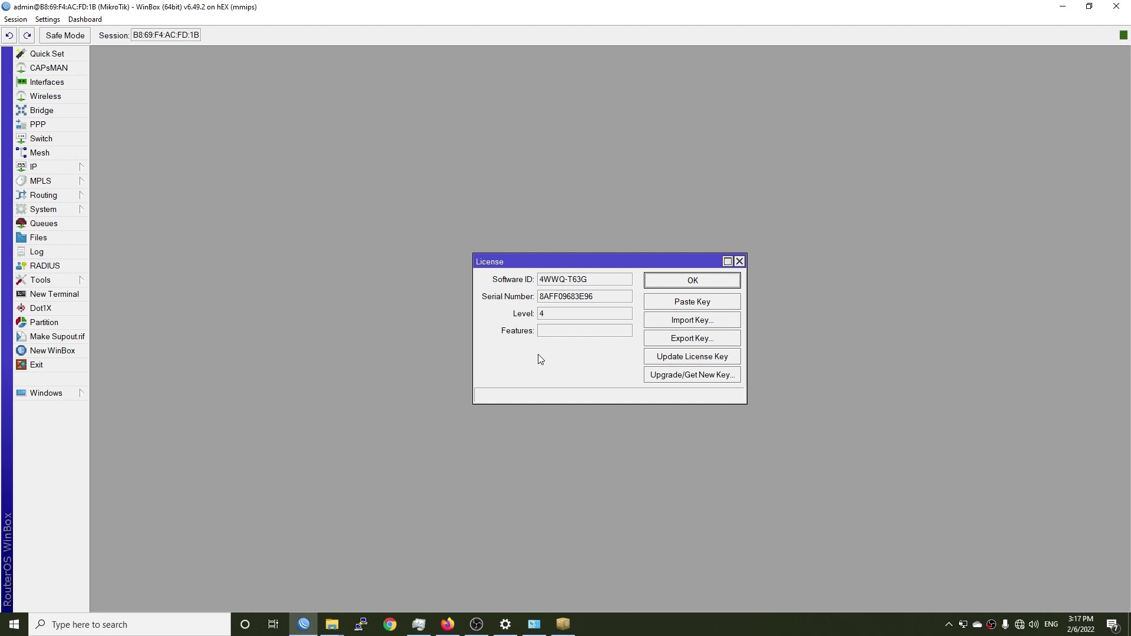
click(739, 261)
click(65, 83)
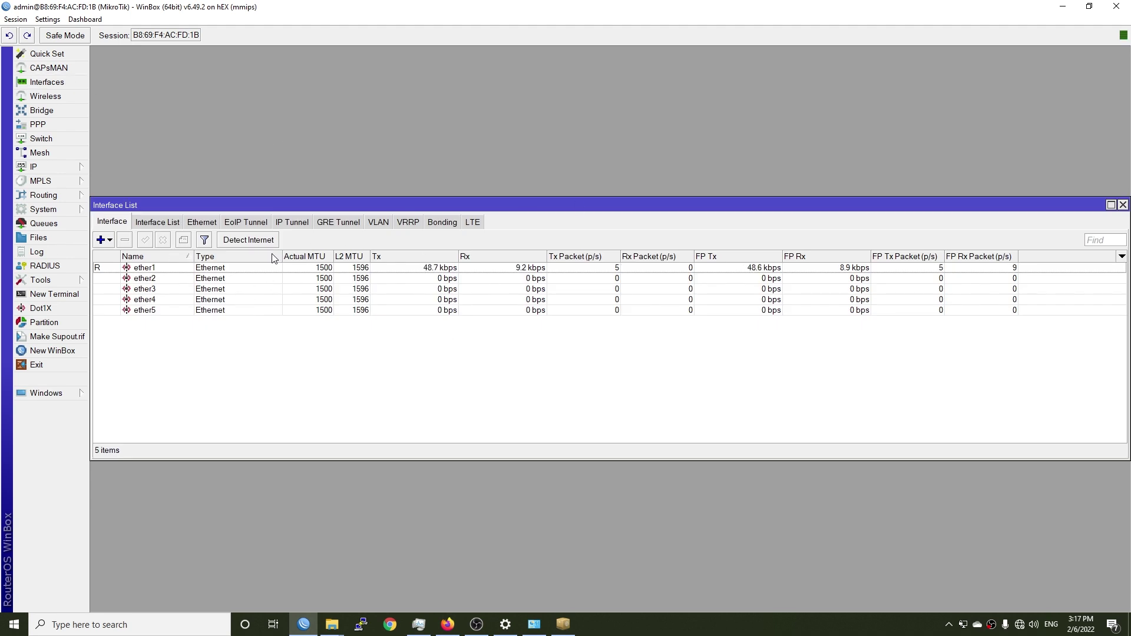
Step: Browse the Interface List, Ethernet and EoIP Tunnel tabs of the interfaces window
click(157, 222)
click(201, 221)
click(232, 221)
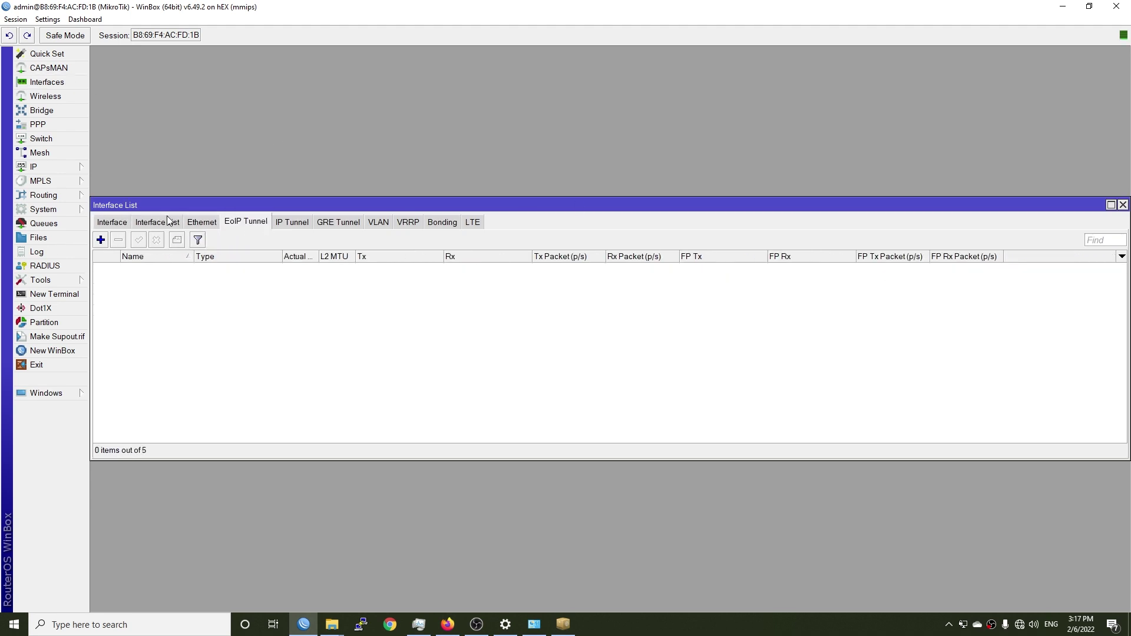
click(112, 222)
Step: In Quick Set, set the internet address to automatic and apply it
click(47, 54)
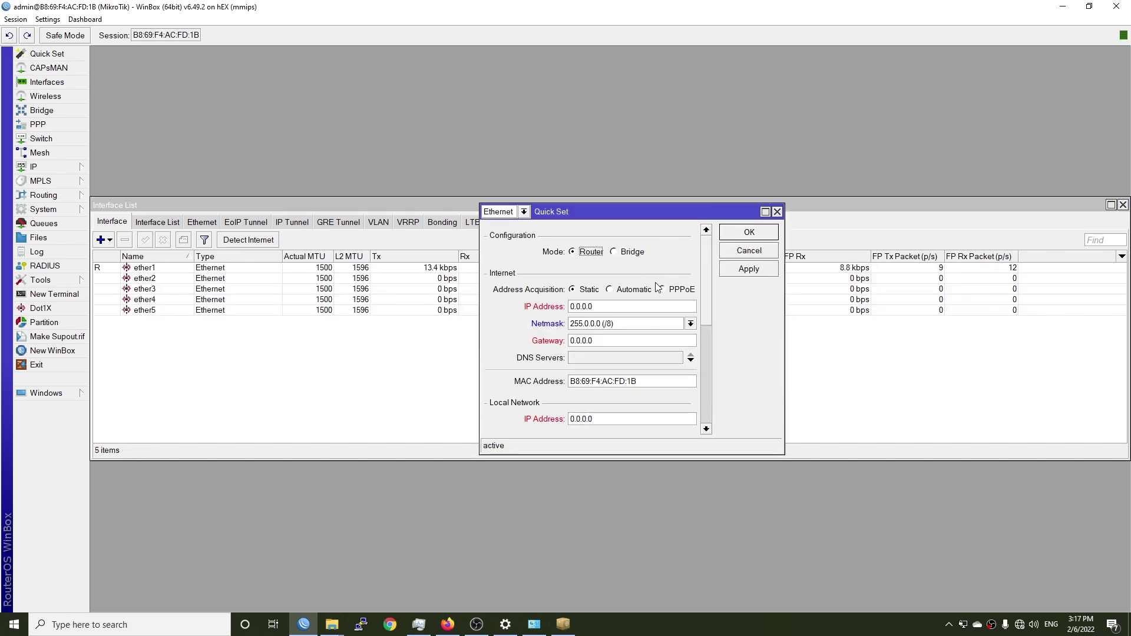
click(636, 288)
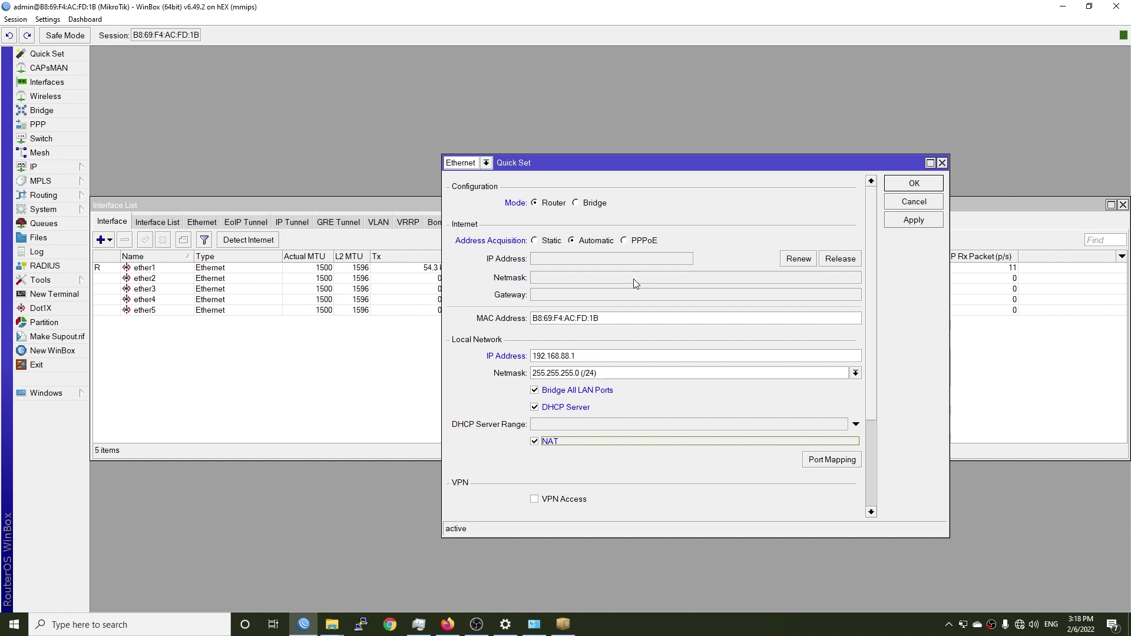
click(914, 220)
click(908, 185)
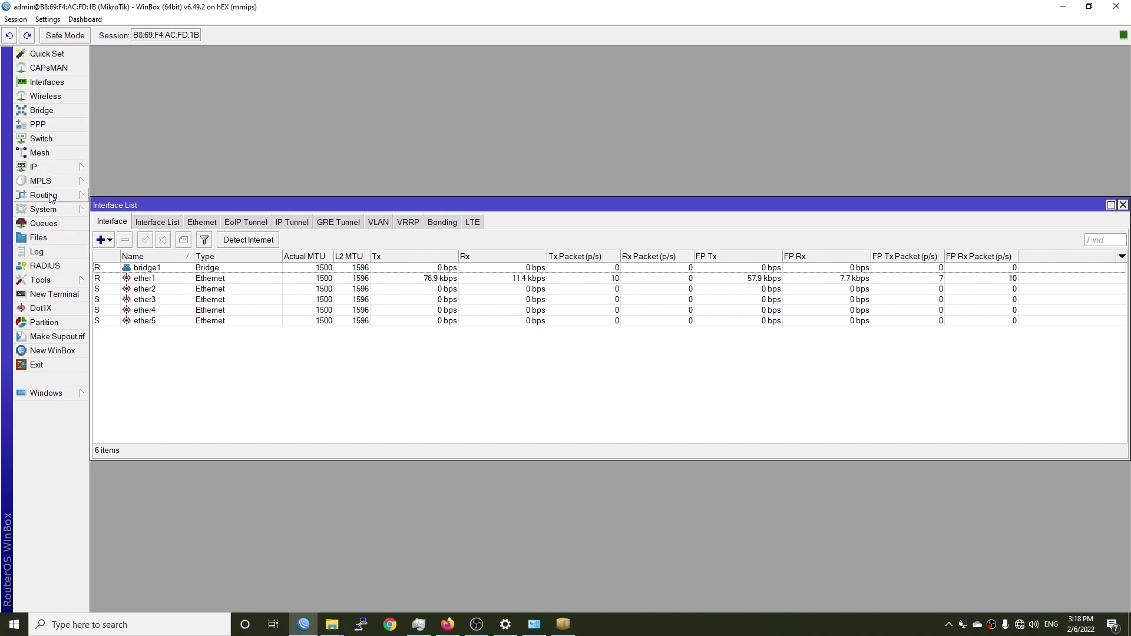
Step: Review the srcnat masquerade rule and its Extra tab in IP > Firewall > NAT, then close Firewall
click(52, 169)
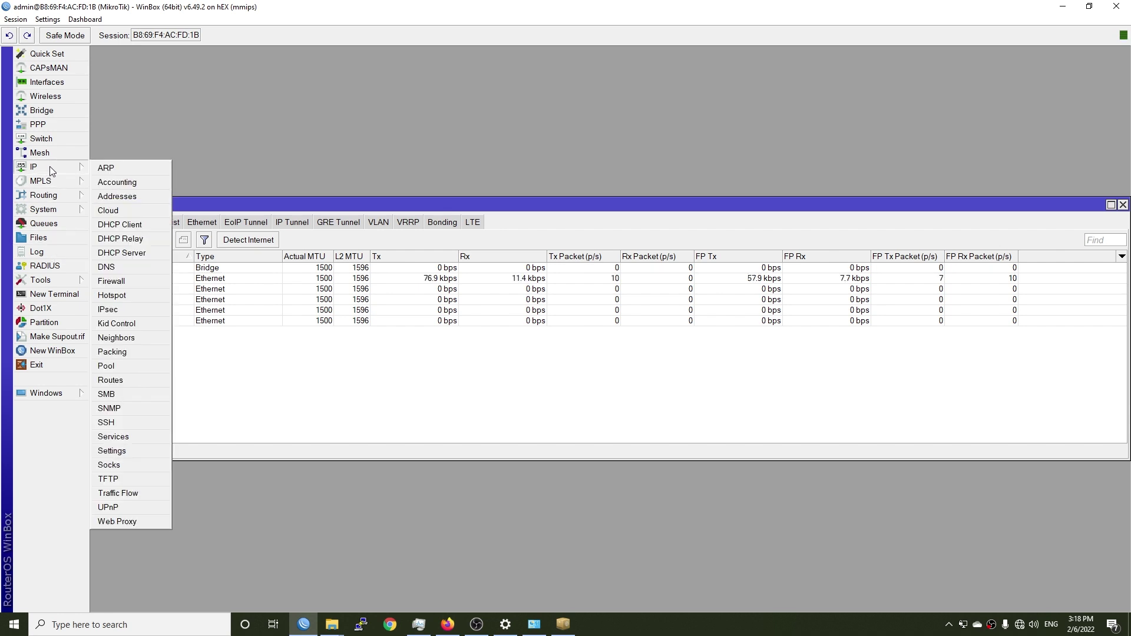
click(125, 280)
click(346, 223)
click(340, 269)
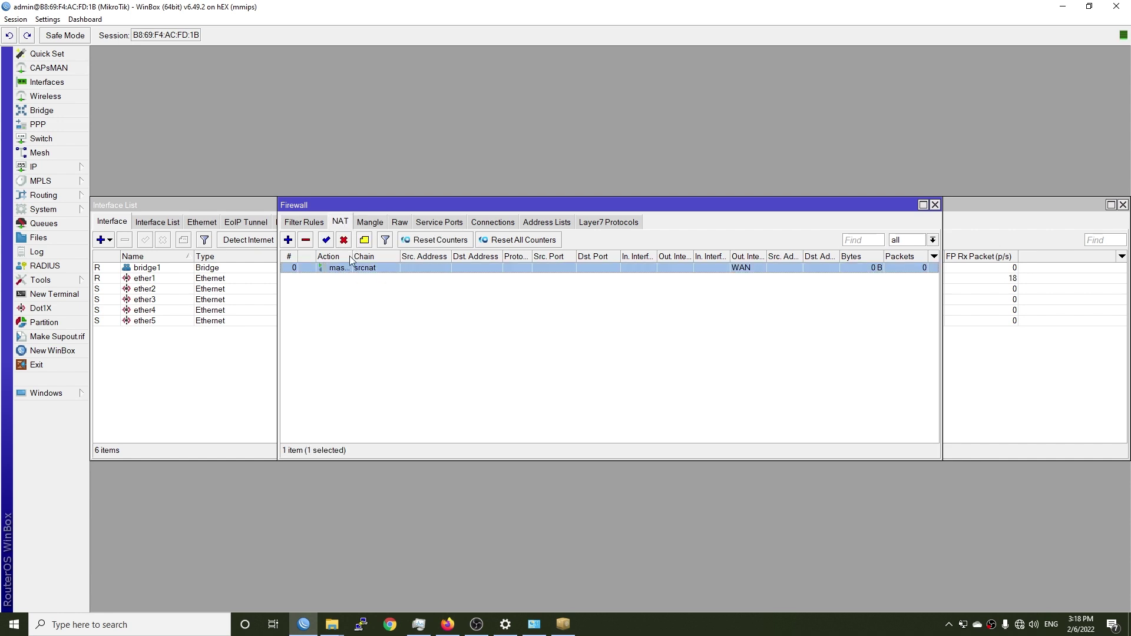
drag(352, 256, 493, 256)
double_click(382, 267)
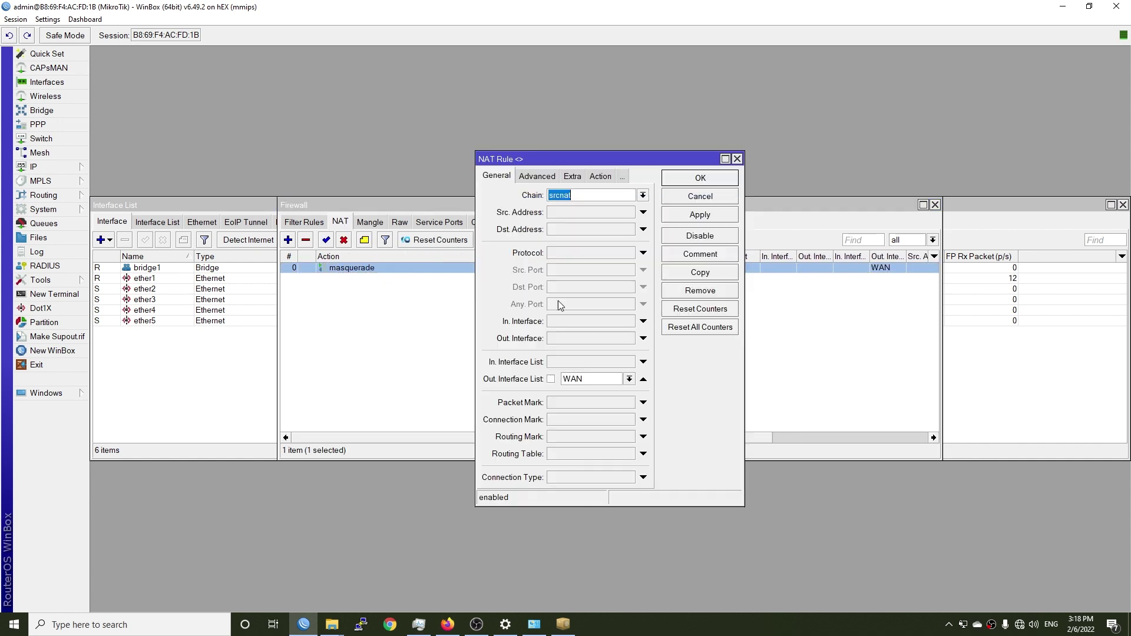
click(570, 177)
click(737, 158)
click(935, 204)
drag(1126, 310, 881, 318)
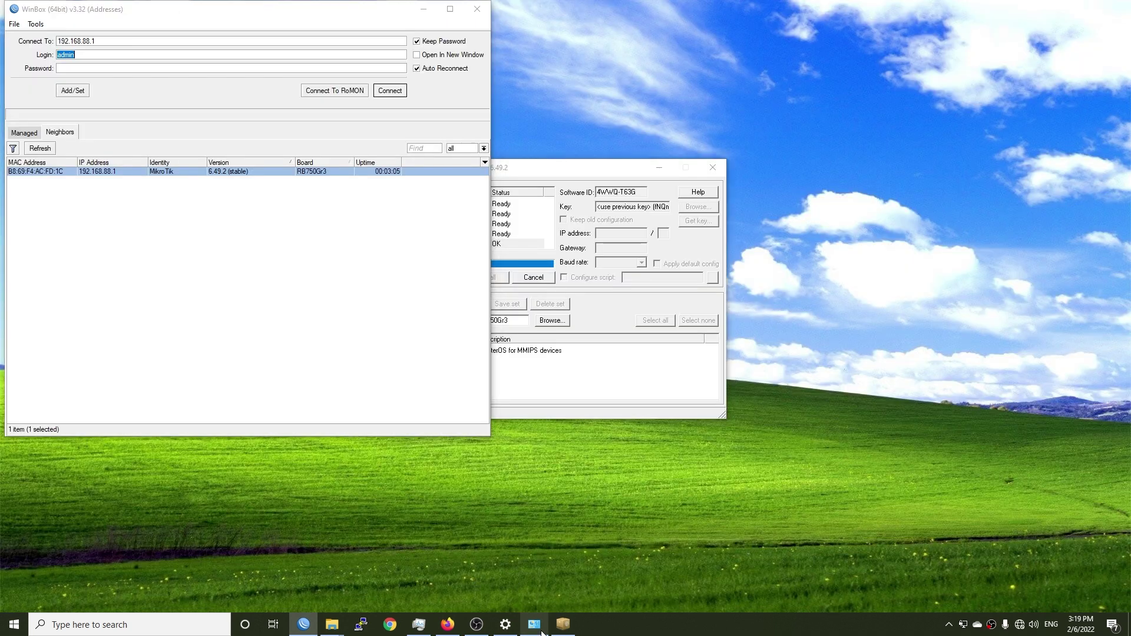
Step: Set Ethernet 2's IPv4 to obtain IP address and DNS server automatically
click(534, 624)
click(922, 147)
right_click(921, 149)
click(948, 265)
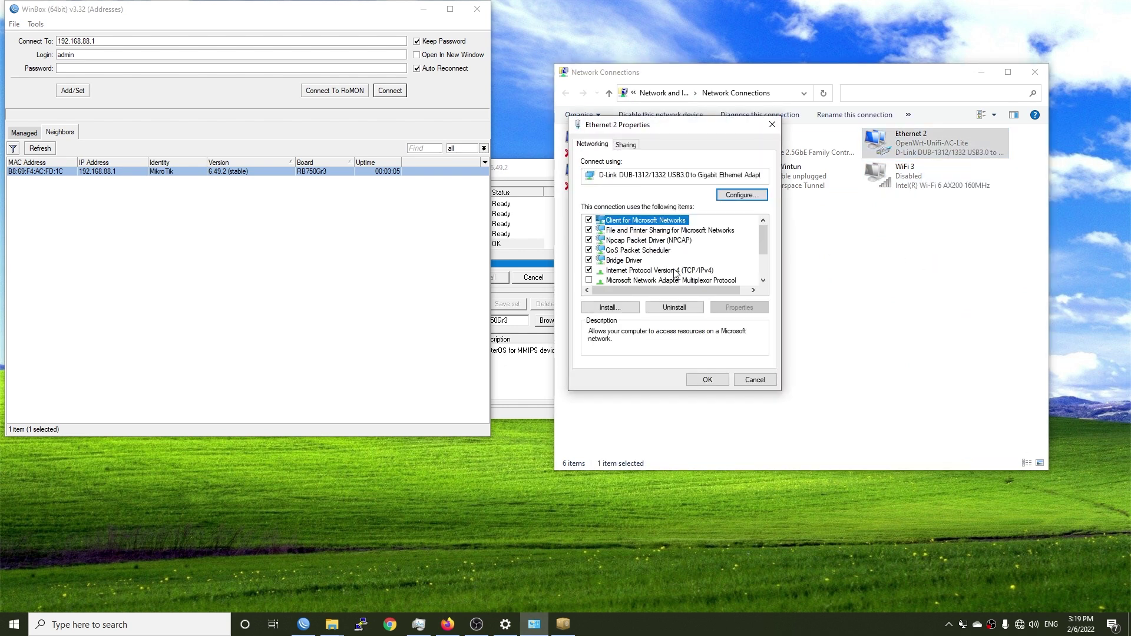
double_click(648, 270)
click(667, 243)
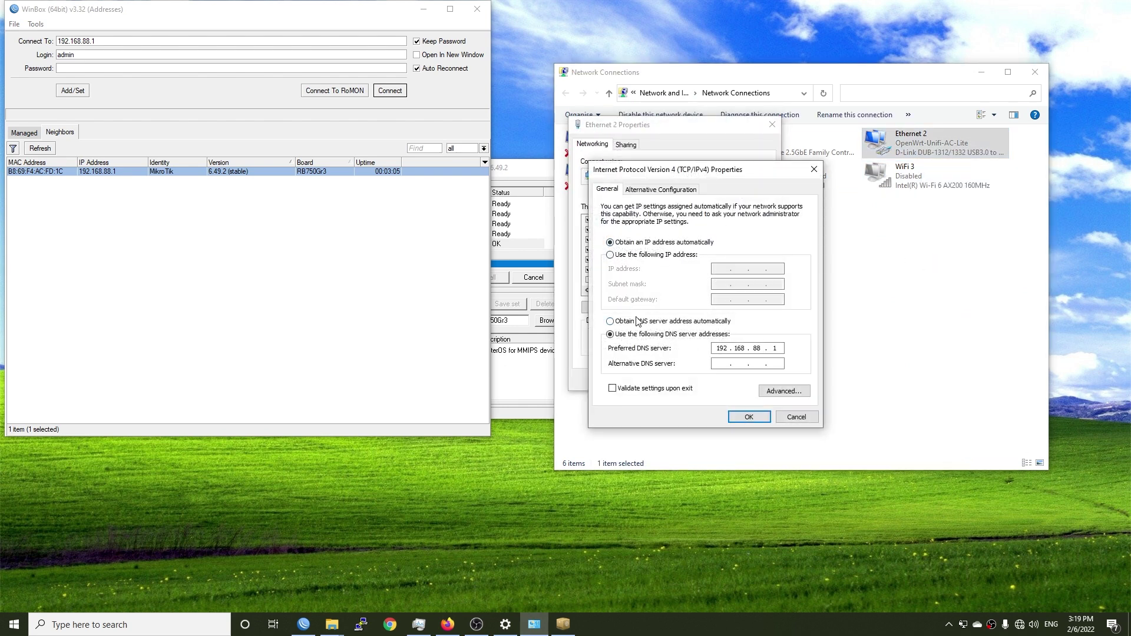
click(662, 322)
click(748, 416)
click(711, 381)
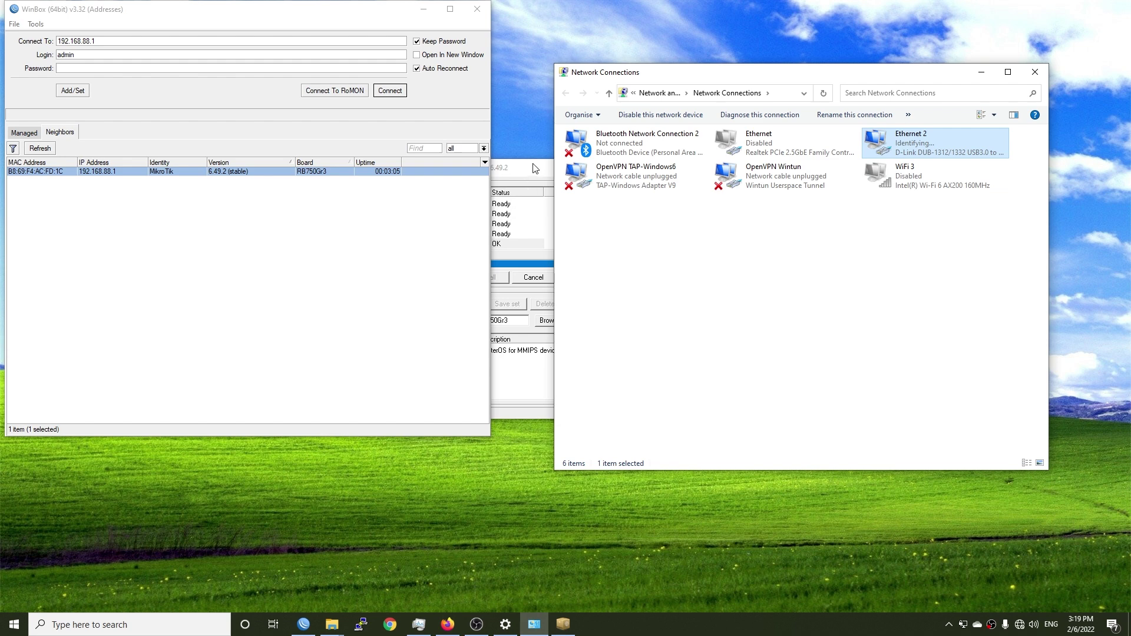
Step: Return to the WinBox loader
click(518, 202)
click(946, 297)
click(83, 225)
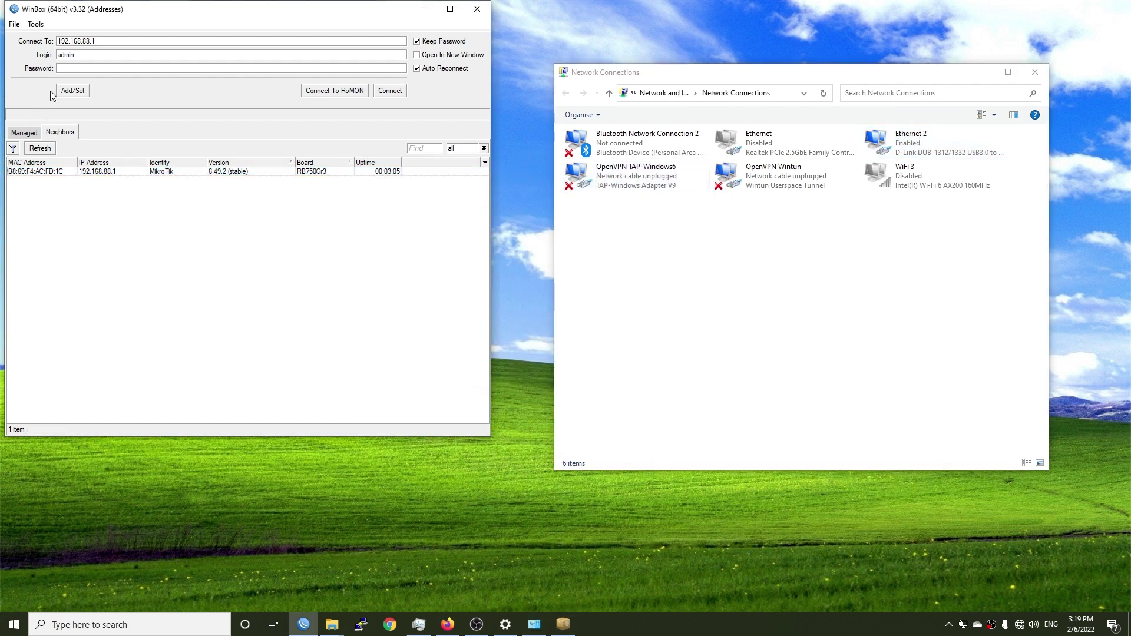
Step: Enter the admin login and try connecting to 192.168.88.1, cancelling the failed attempts
double_click(114, 56)
key(BackSpace)
text(admi)
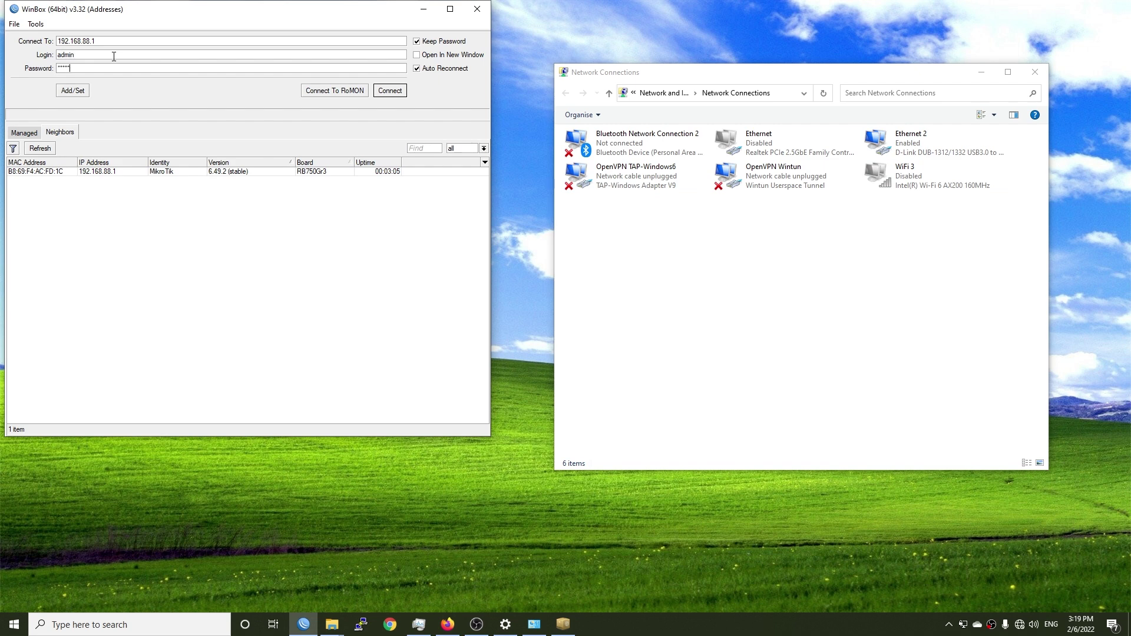
key(Return)
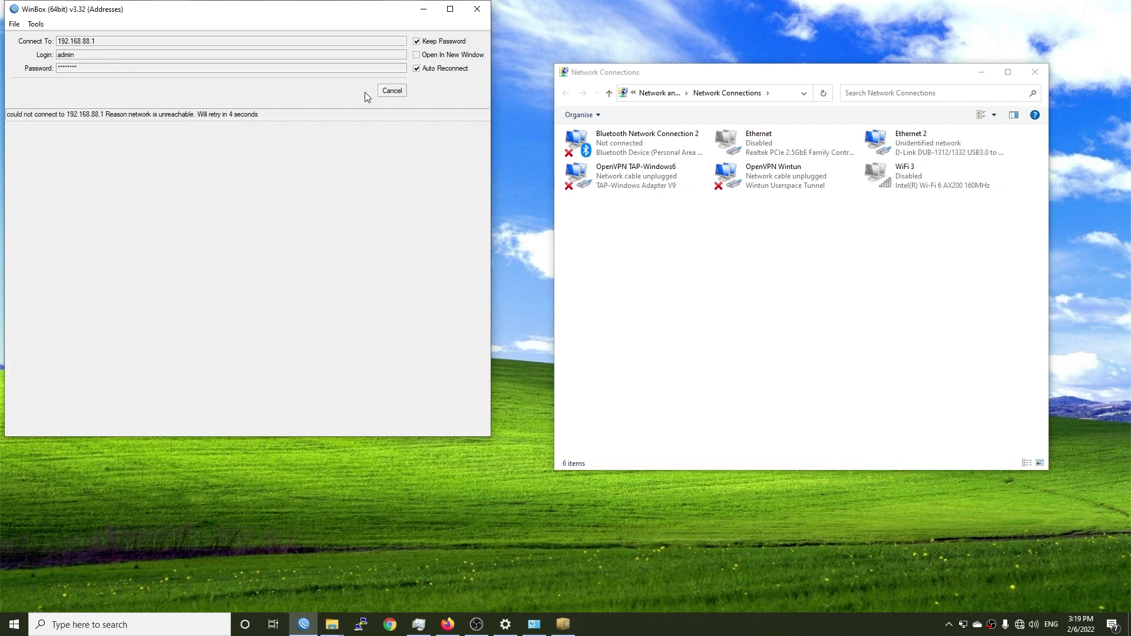
click(391, 91)
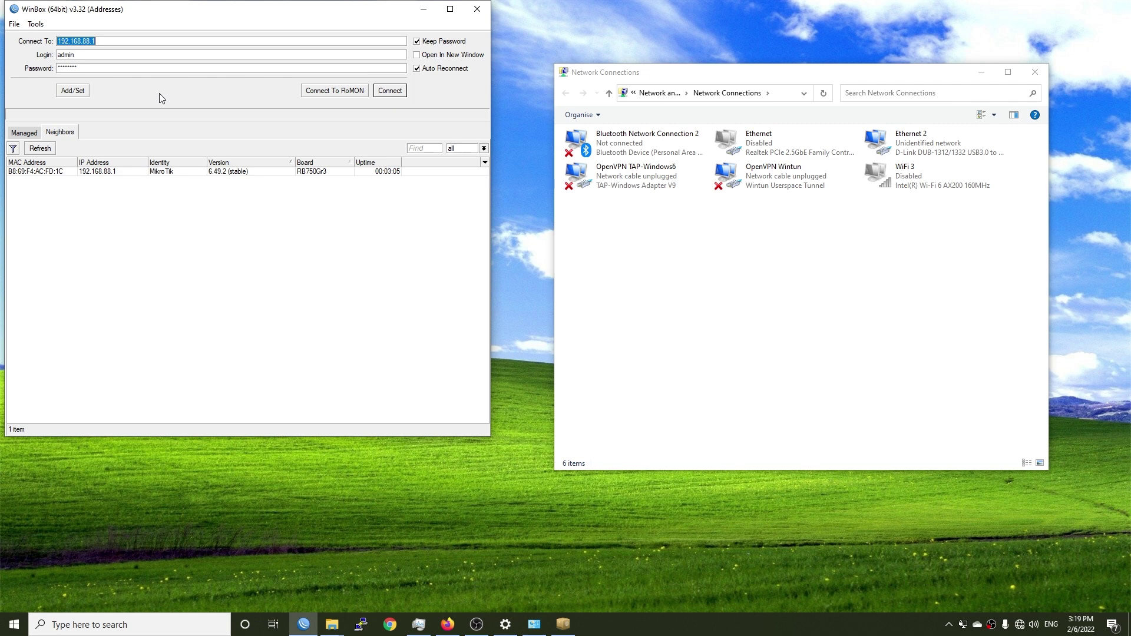
click(288, 172)
click(396, 91)
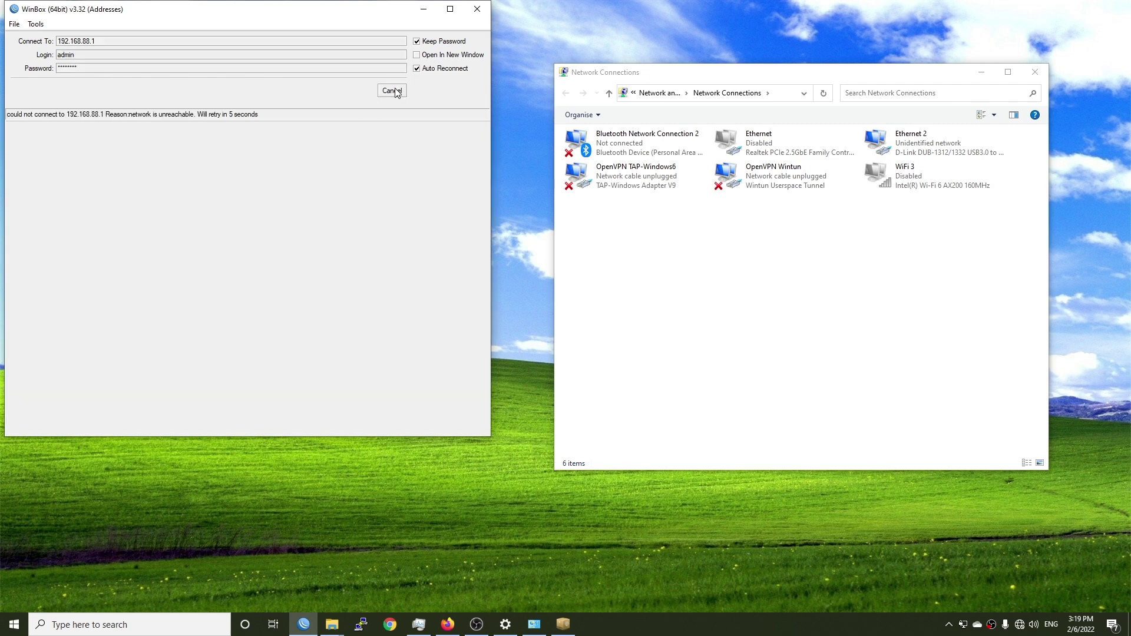
click(391, 90)
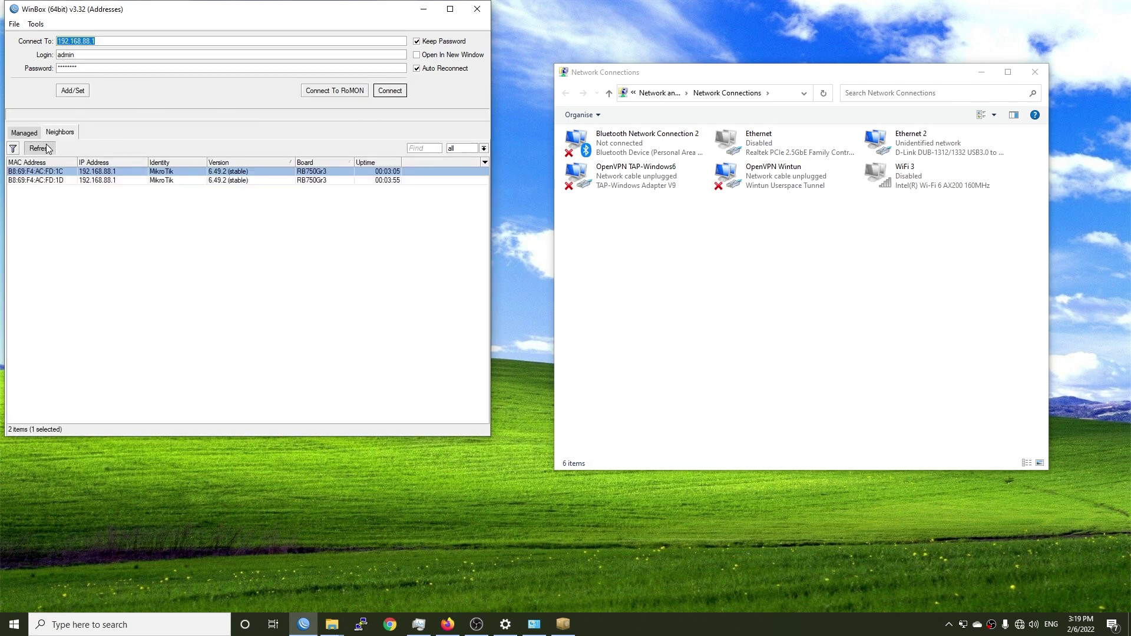
Step: Check the Ethernet 2 adapter's status in Windows
double_click(910, 138)
click(662, 193)
click(995, 244)
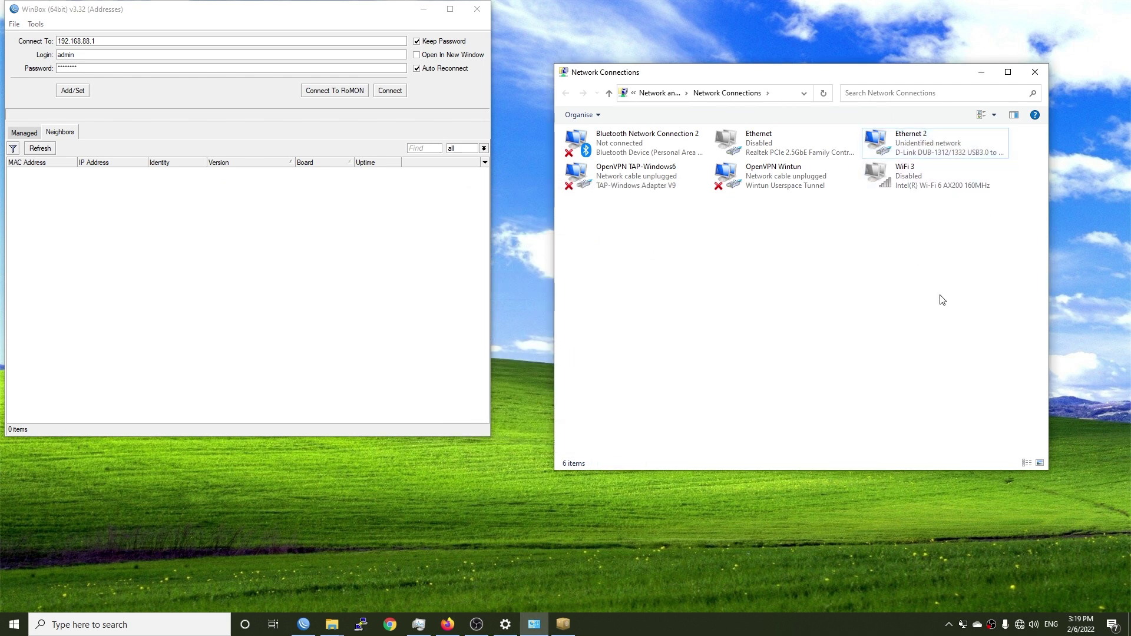
right_click(996, 211)
click(252, 255)
Step: Refresh the Neighbors list and target the router by MAC B8:69:F4:AC:FD:1B
click(48, 152)
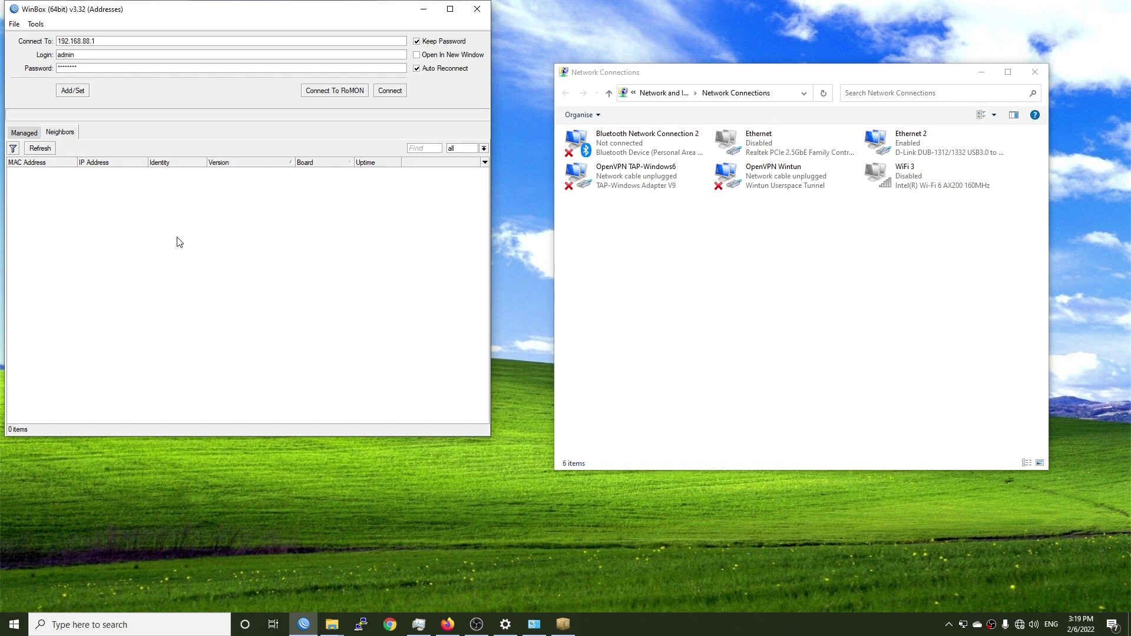
click(40, 149)
click(936, 148)
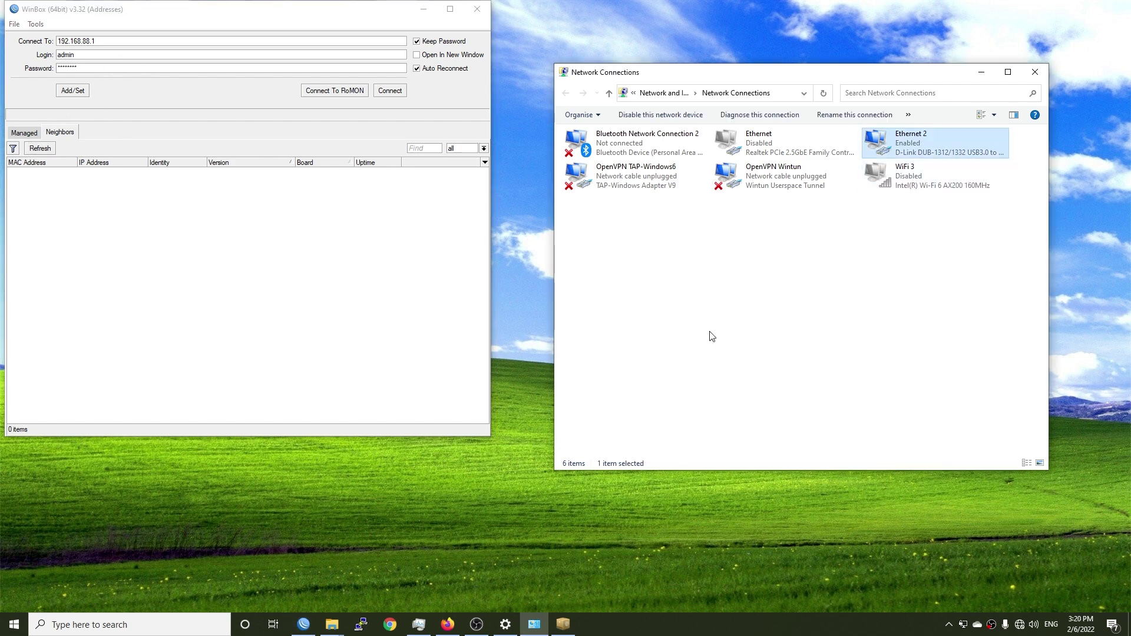
click(709, 363)
click(39, 148)
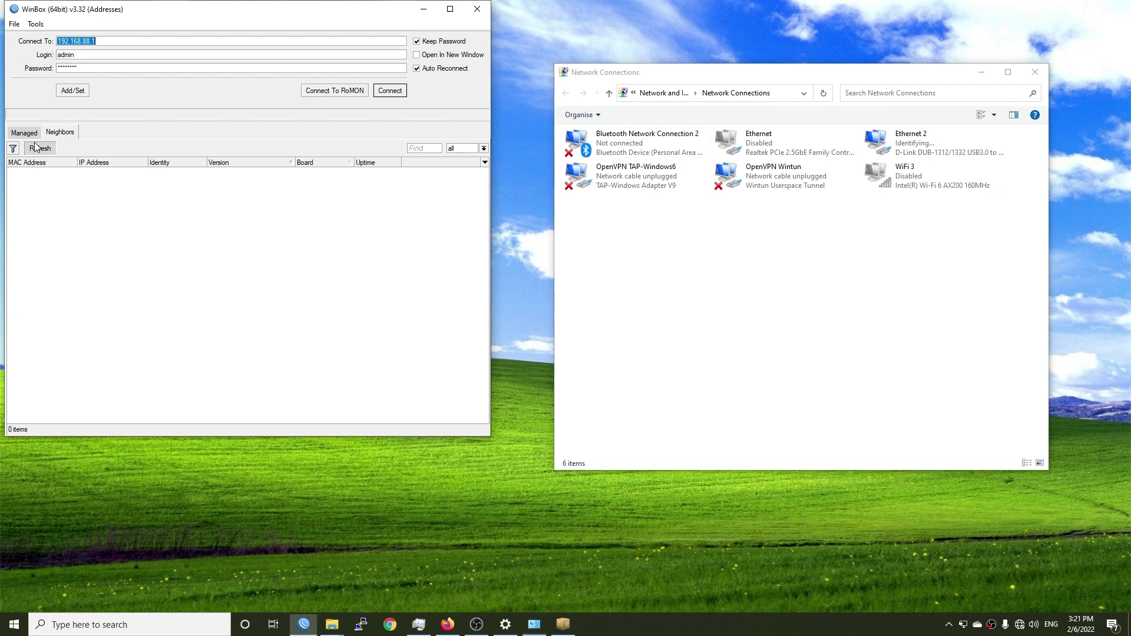
click(205, 172)
Step: Connect to the router by its MAC address
click(309, 172)
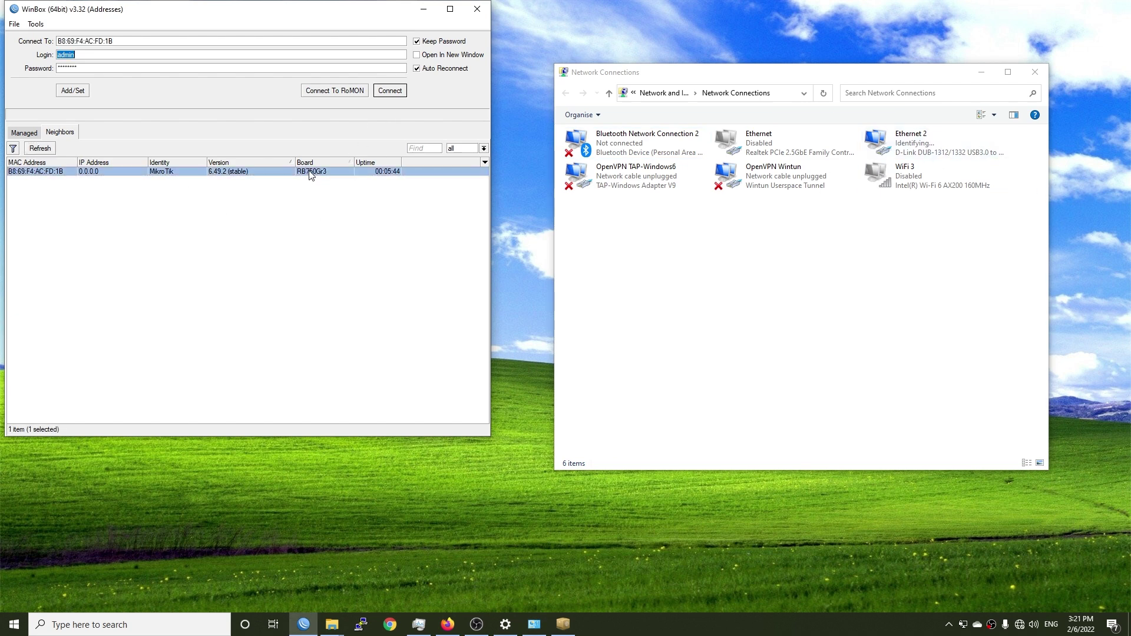
click(390, 91)
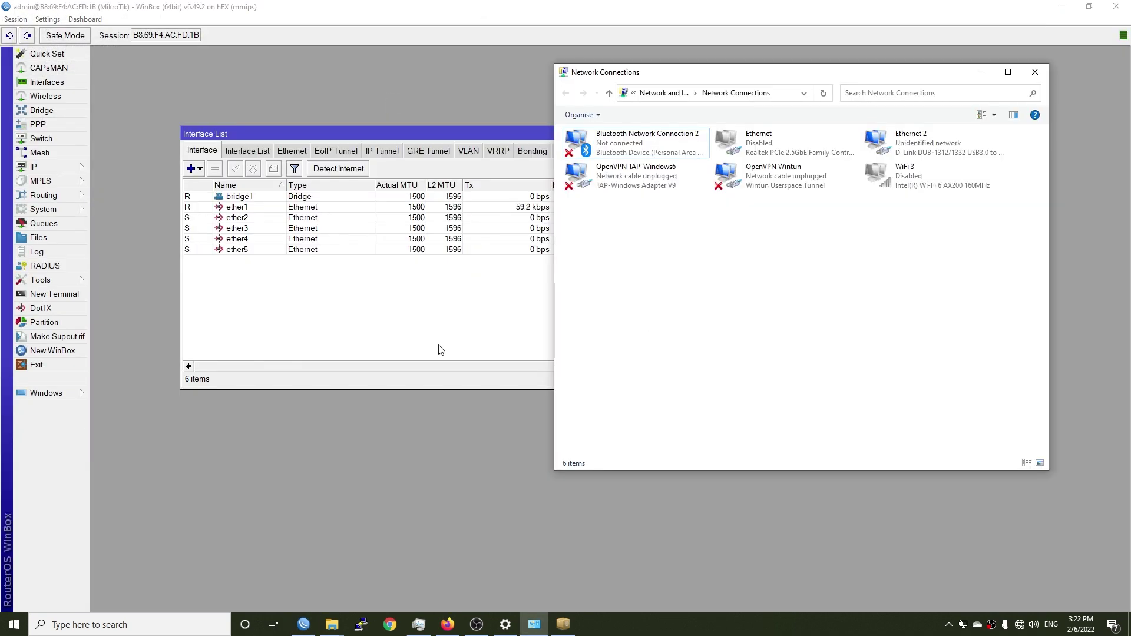
click(415, 331)
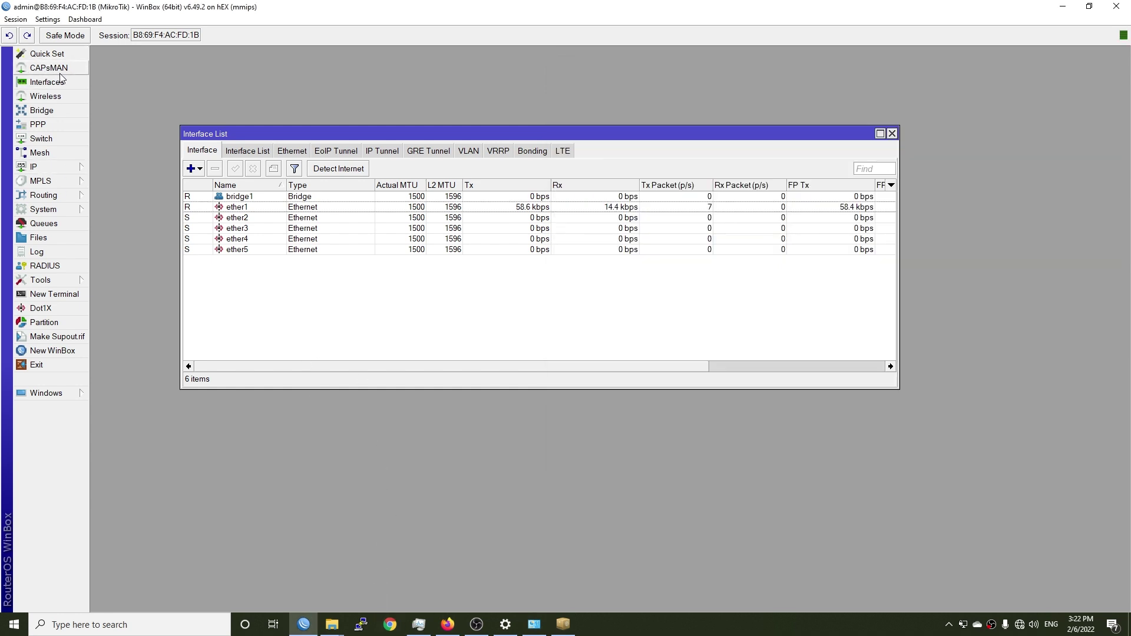
Step: In Quick Set, enable the DHCP server with range 192.168.88.5-192.168.88.250 and apply
click(53, 54)
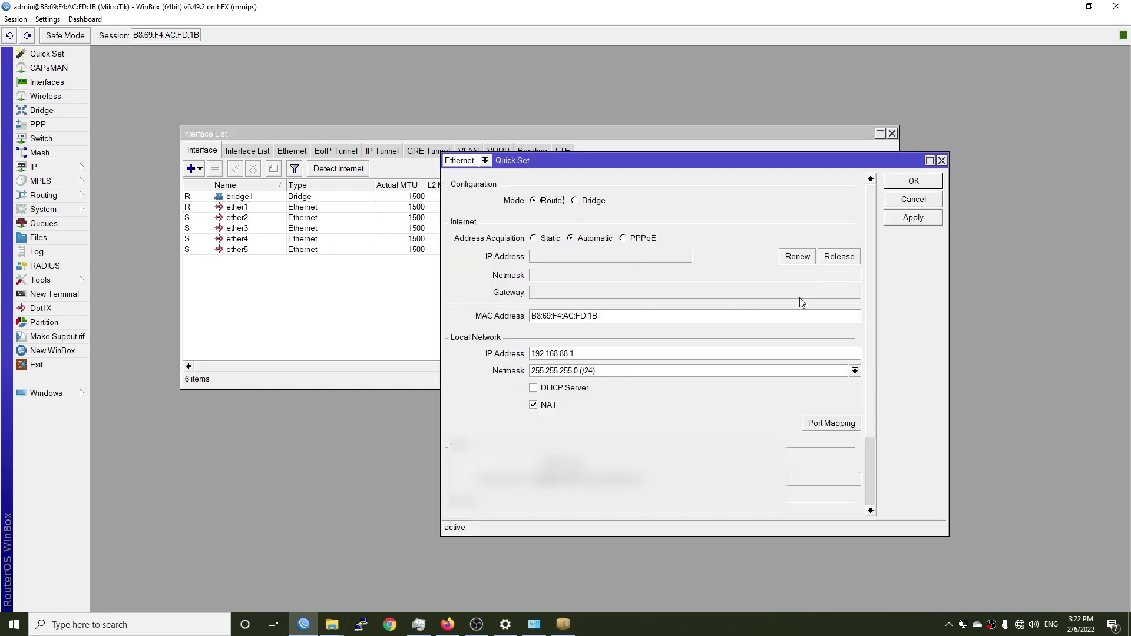
click(548, 390)
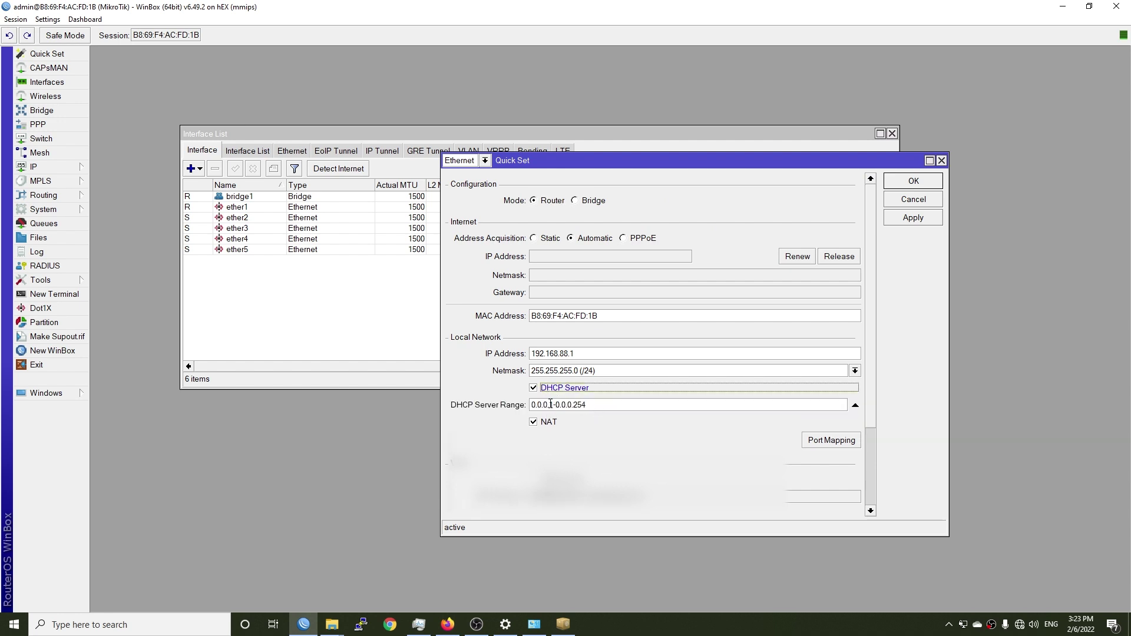
drag(550, 404, 536, 404)
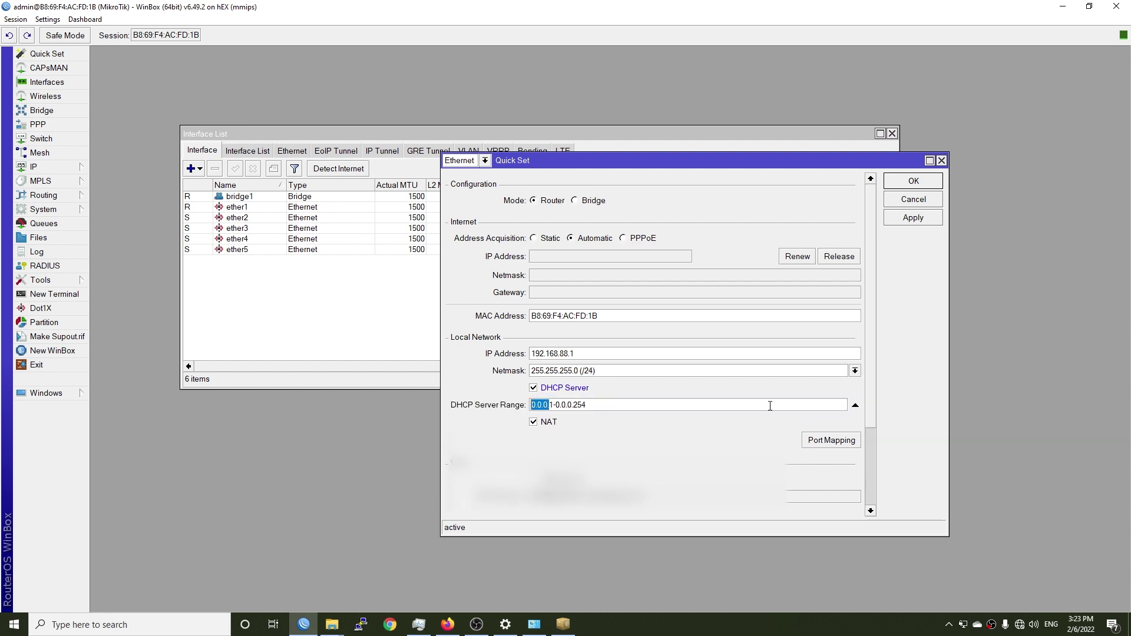
text(192.168.88.)
key(Delete)
text(2)
key(BackSpace)
text(192.168.88.)
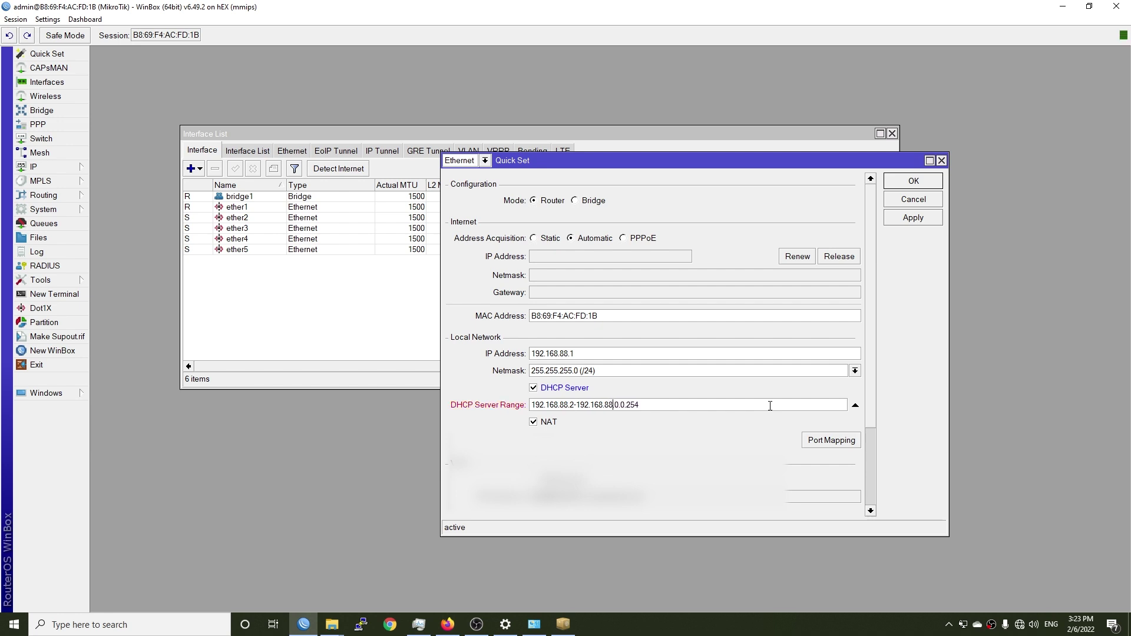
key(BackSpace)
key(BackSpace)
text(5-192.168.88.250)
click(911, 222)
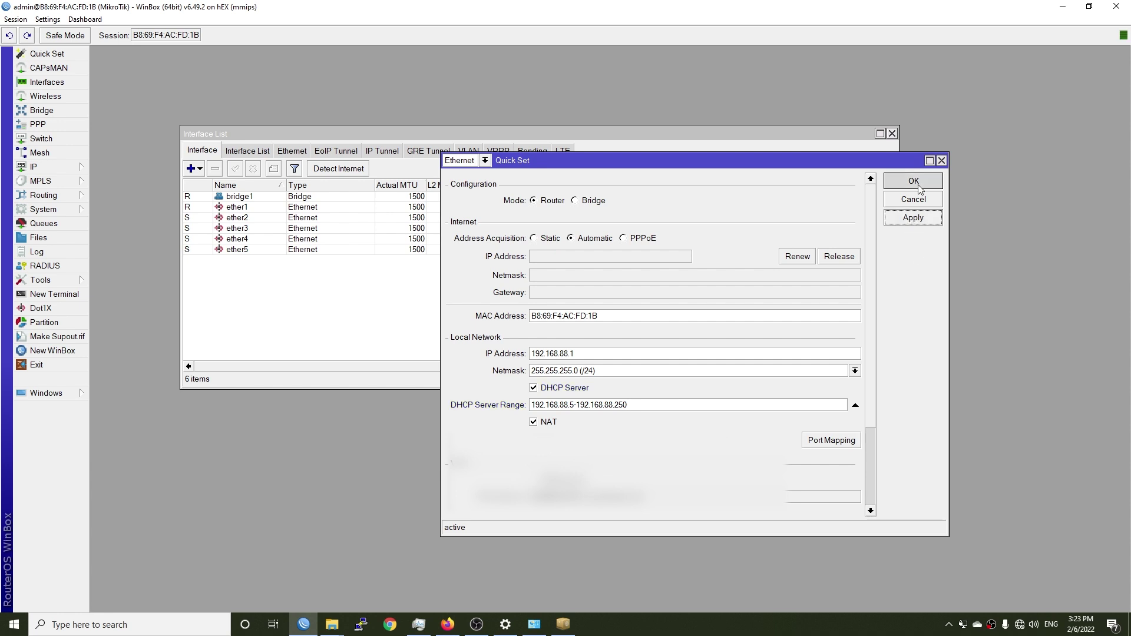
click(913, 181)
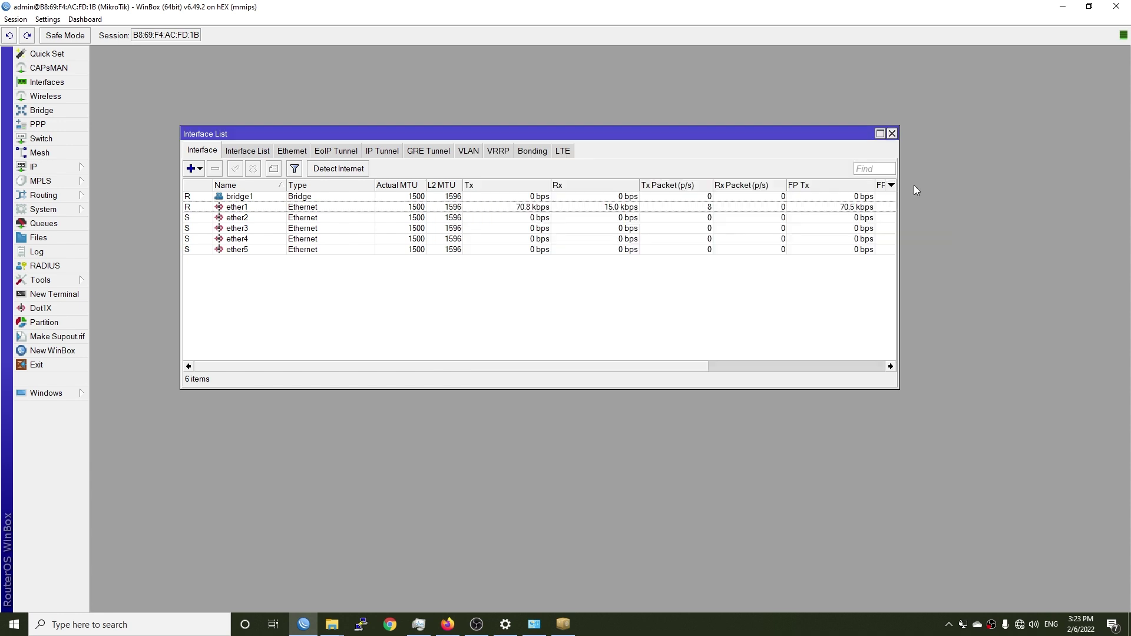
Step: Check that bridge1's ports include ether2–ether5
click(51, 113)
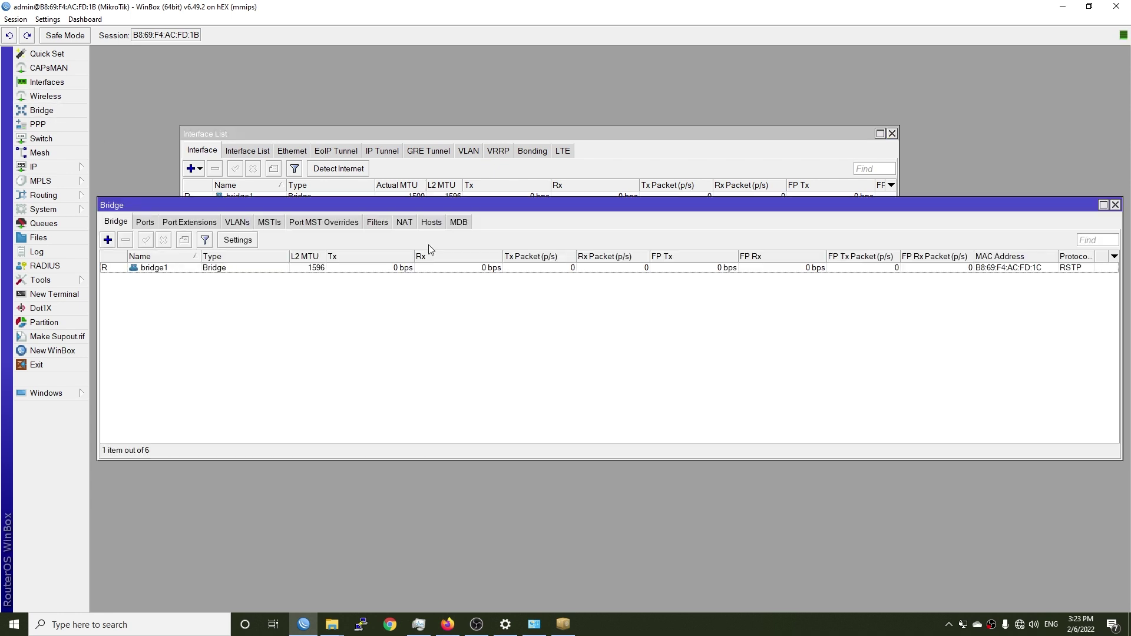
click(175, 270)
click(146, 222)
click(183, 269)
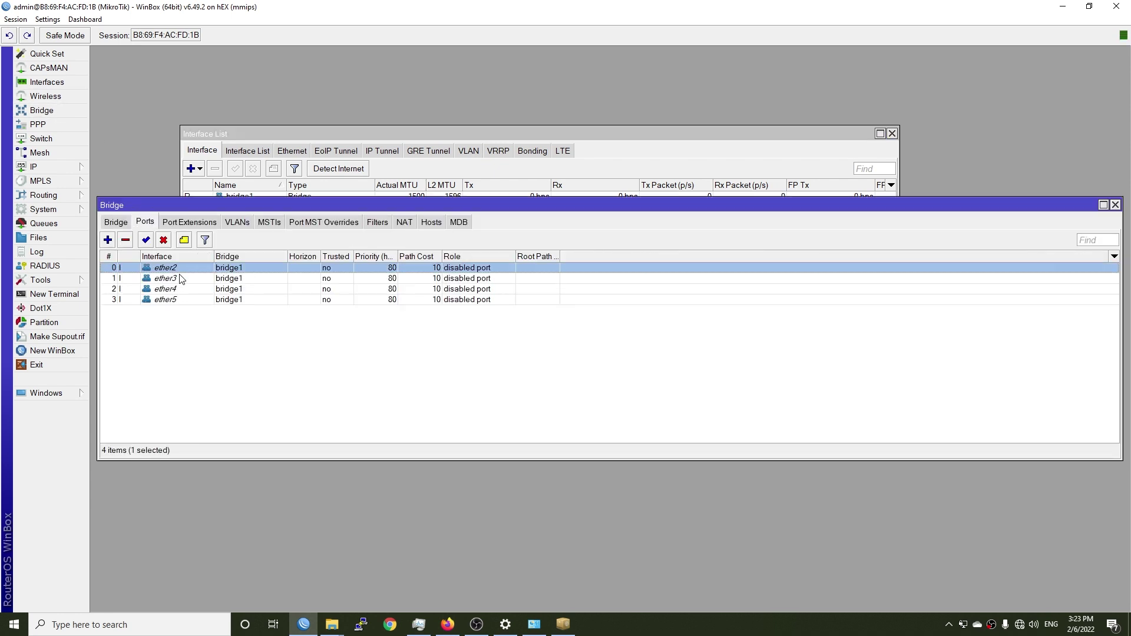
click(1115, 205)
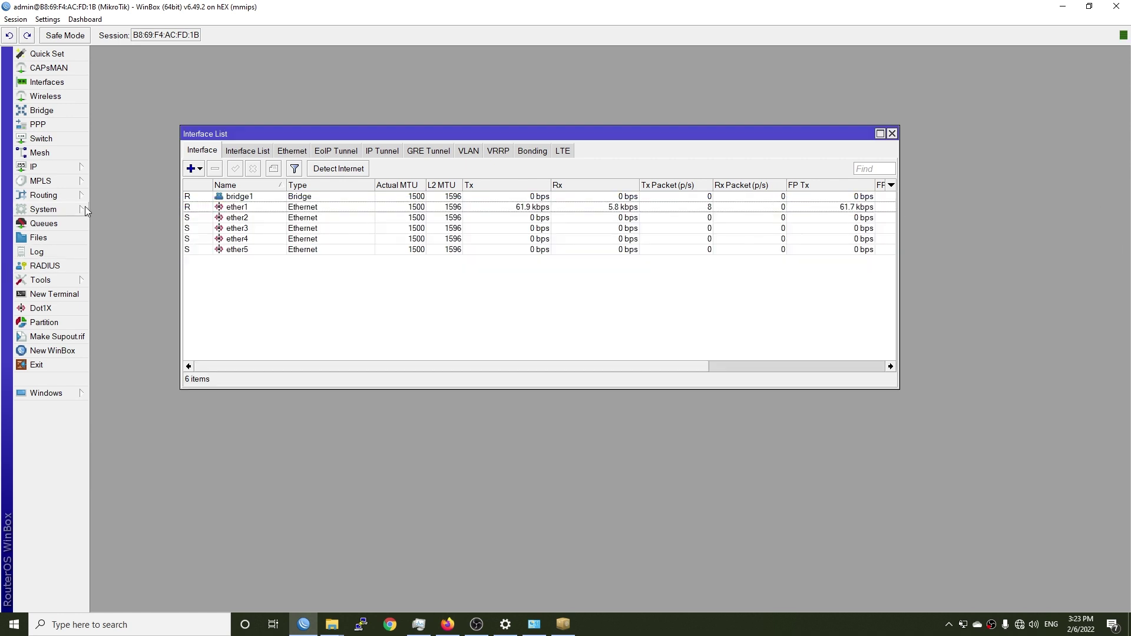
Step: Check in IP > DHCP Server that dhcp1 serves bridge1
click(42, 167)
click(121, 253)
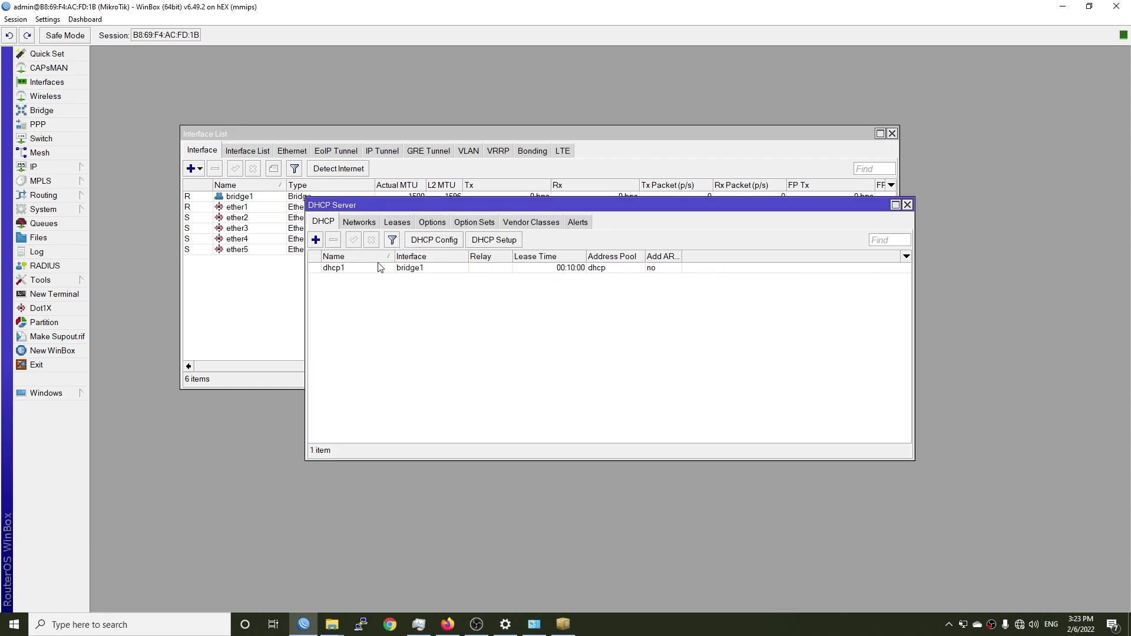
double_click(364, 268)
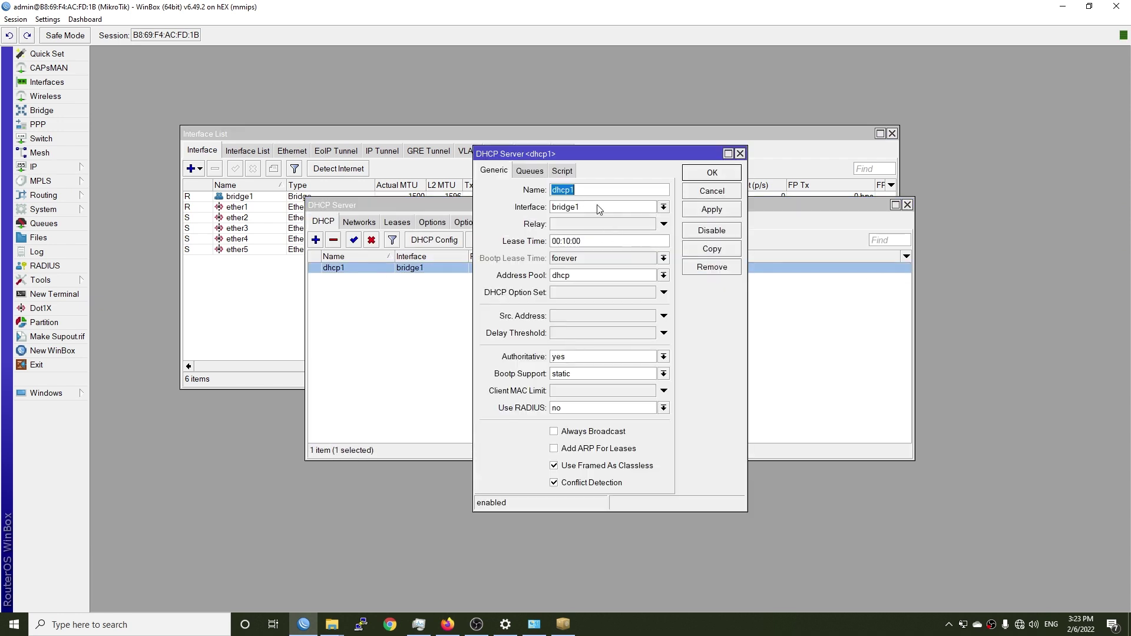
click(739, 153)
click(907, 205)
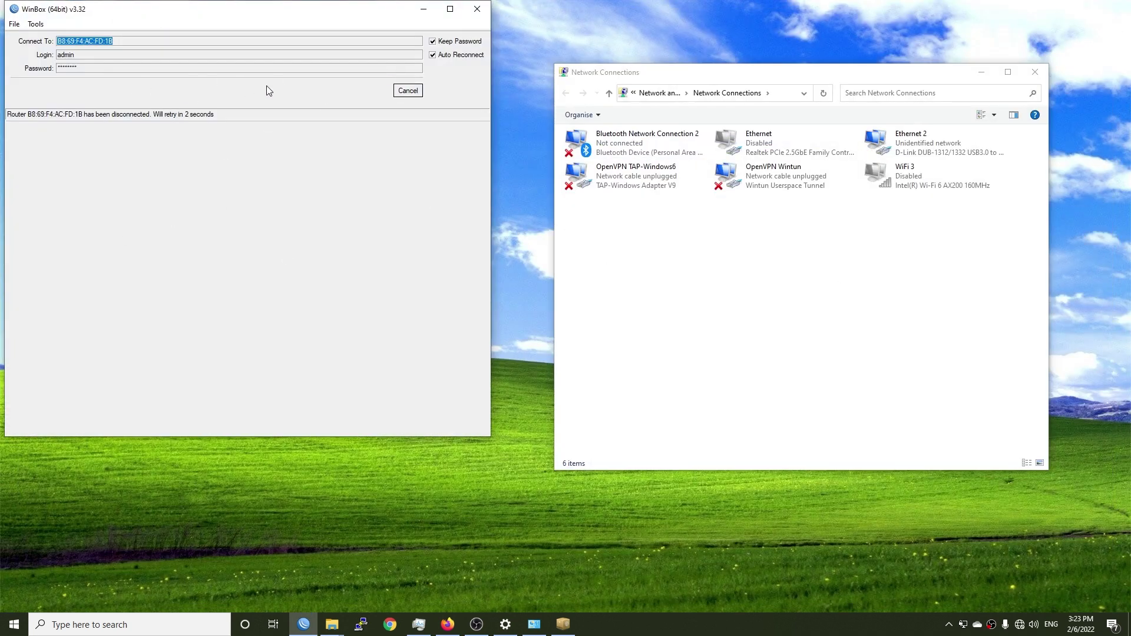
click(843, 257)
double_click(926, 146)
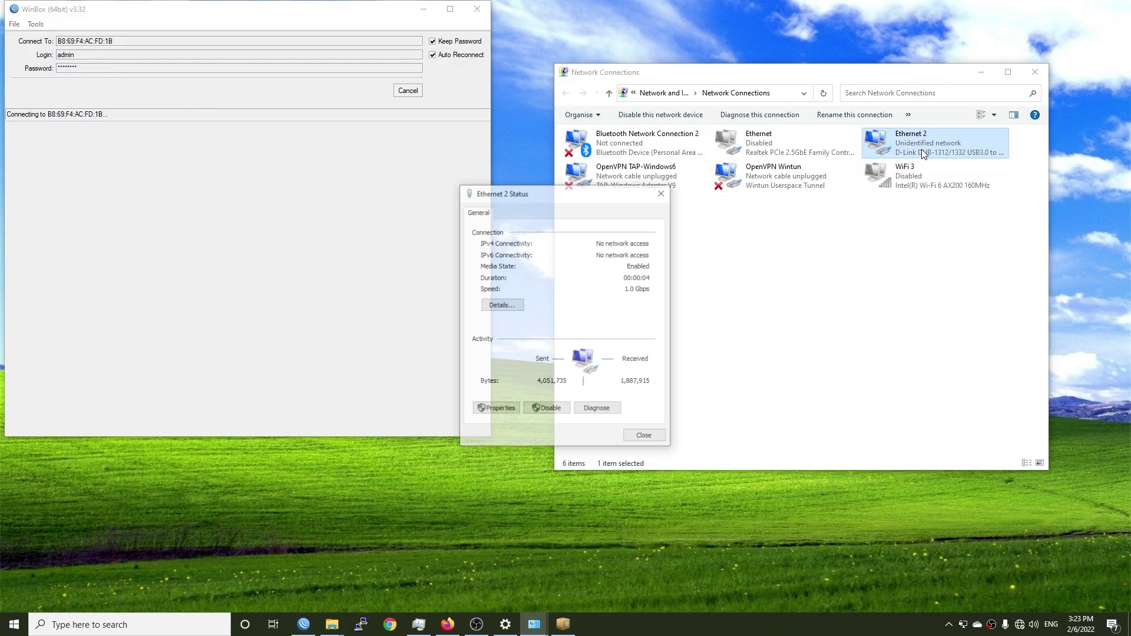
click(509, 305)
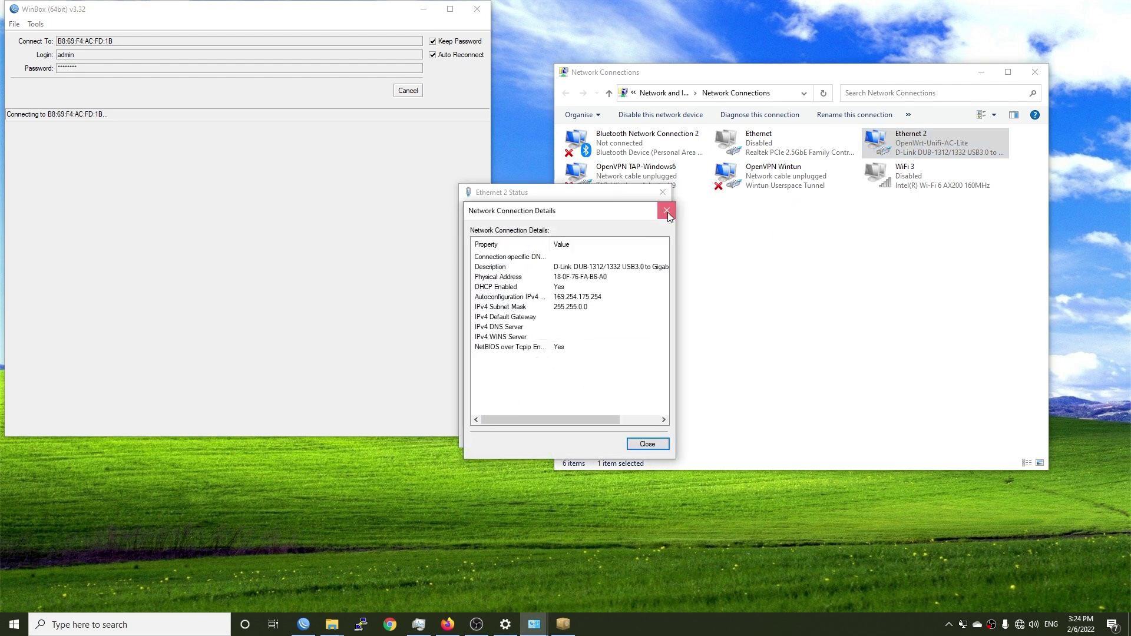
click(663, 213)
click(663, 192)
click(955, 241)
double_click(926, 146)
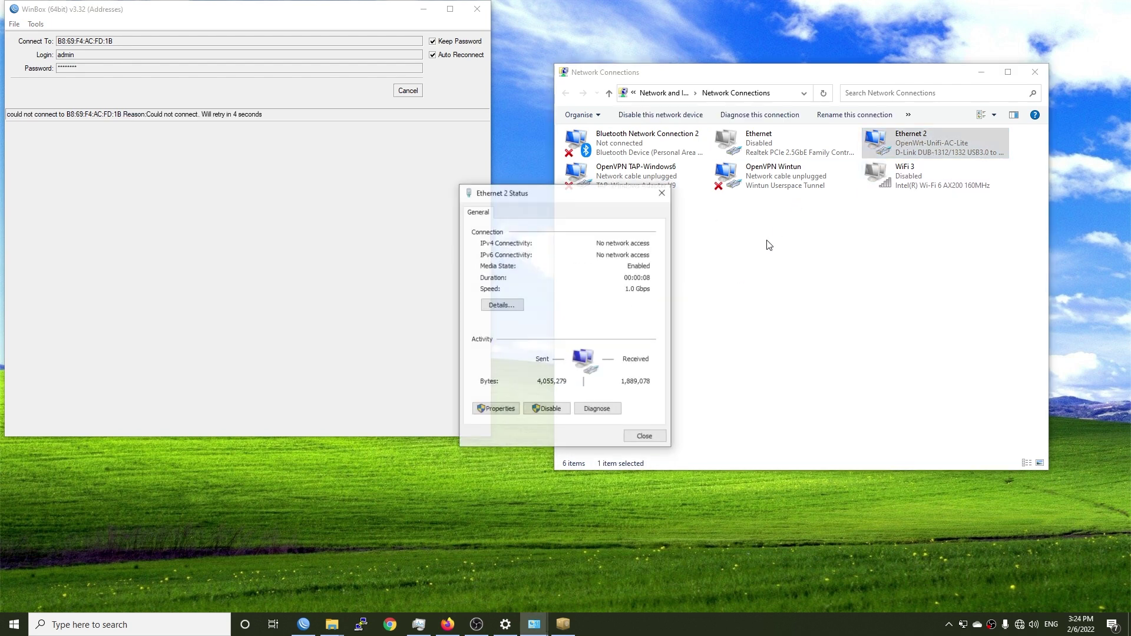
click(508, 305)
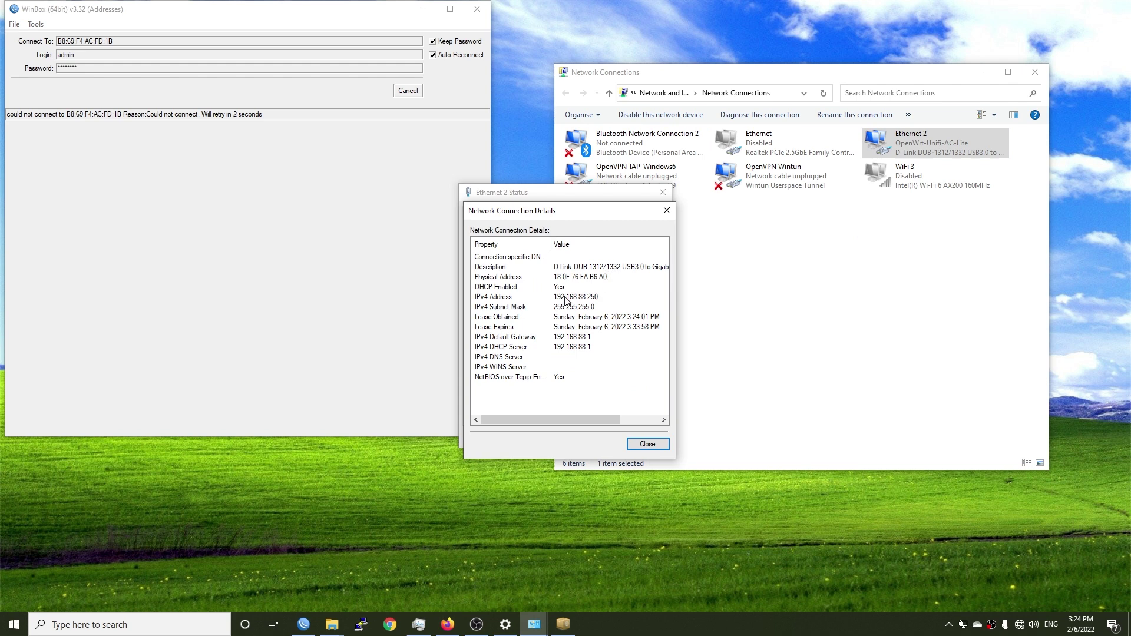
click(565, 306)
click(565, 297)
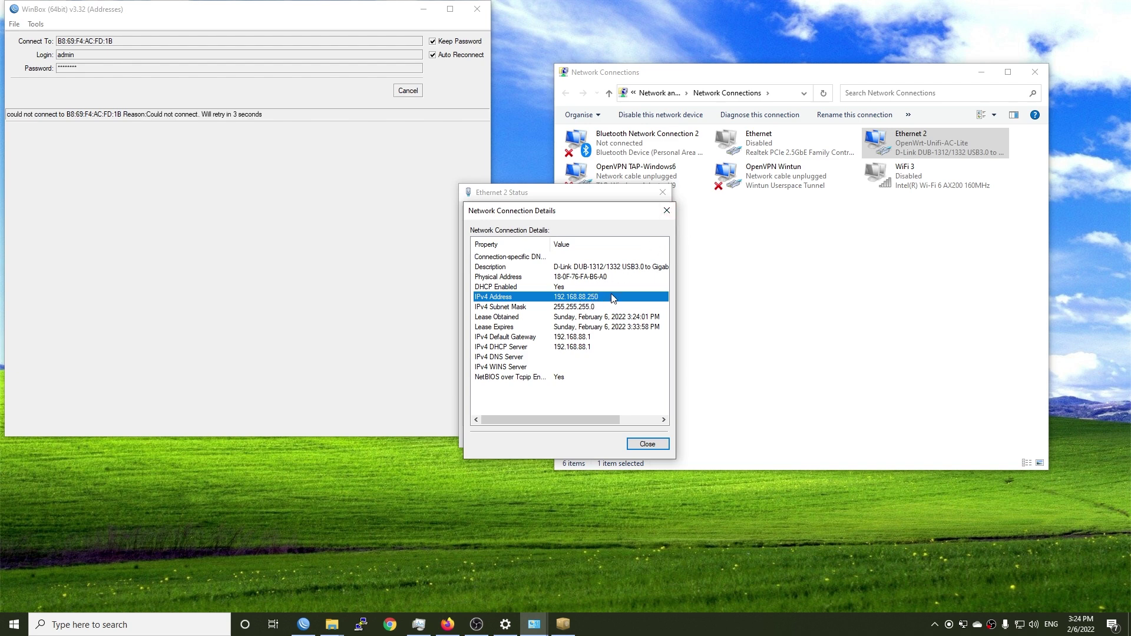
click(666, 210)
click(663, 193)
Step: Connect WinBox to the router at 192.168.88.1 and maximize the management window
click(418, 92)
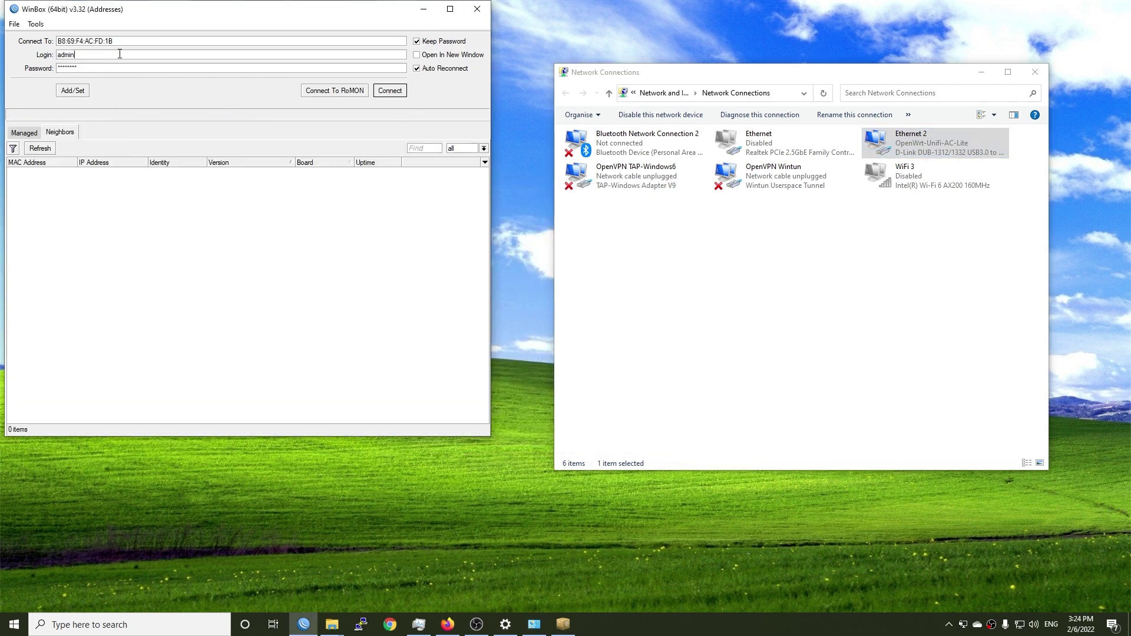
click(236, 174)
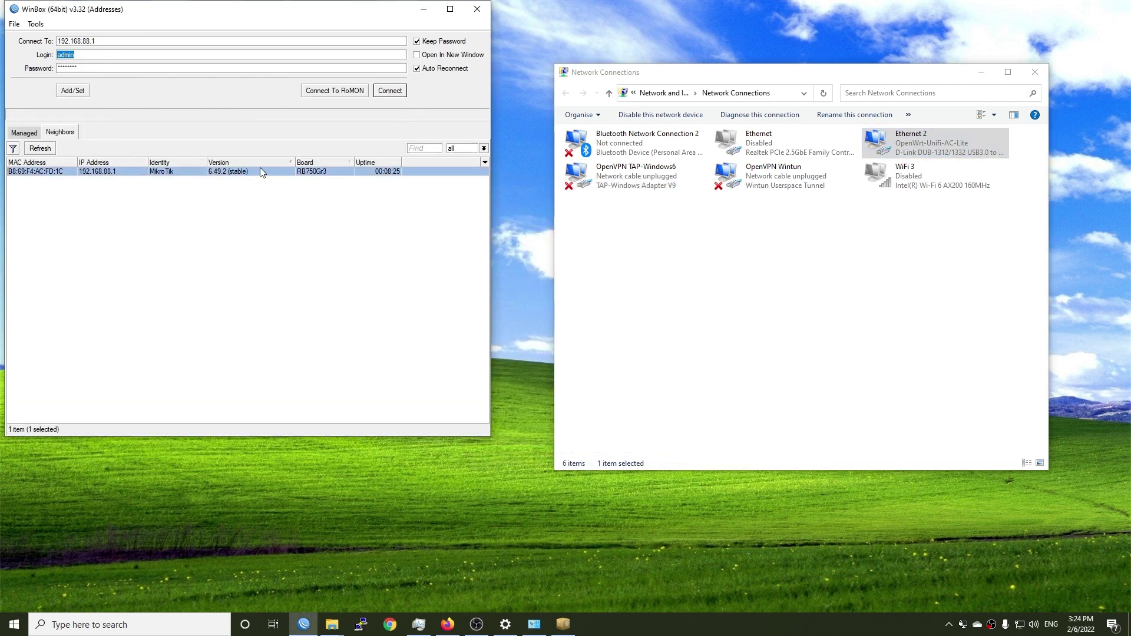
click(386, 91)
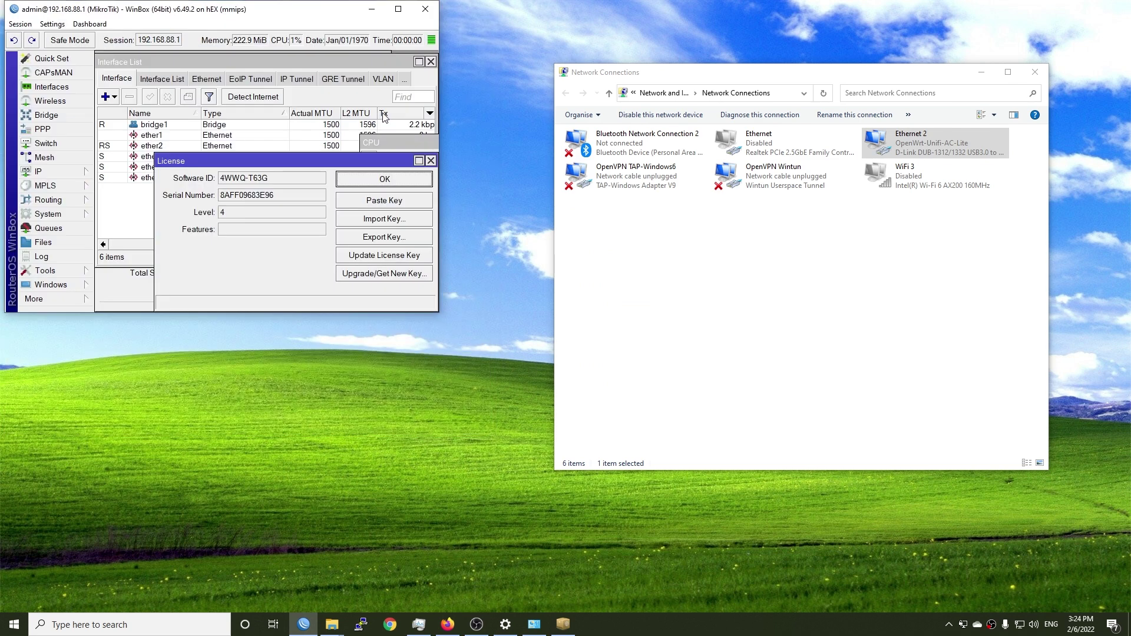
click(398, 9)
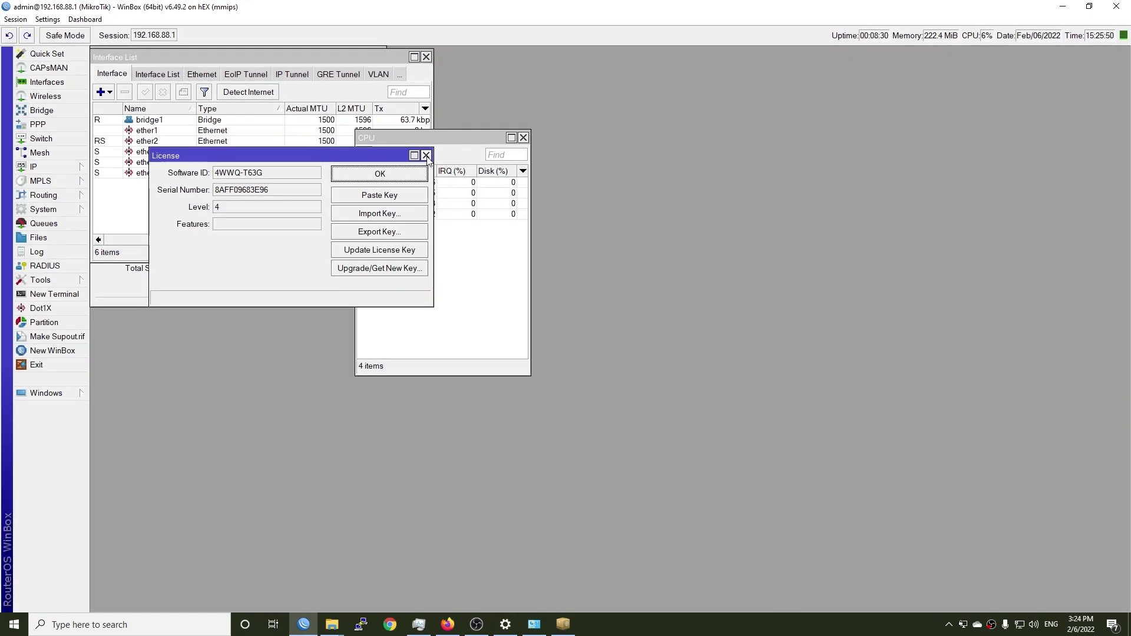
Step: Close the License, CPU, Interface List and Resources startup windows
click(426, 156)
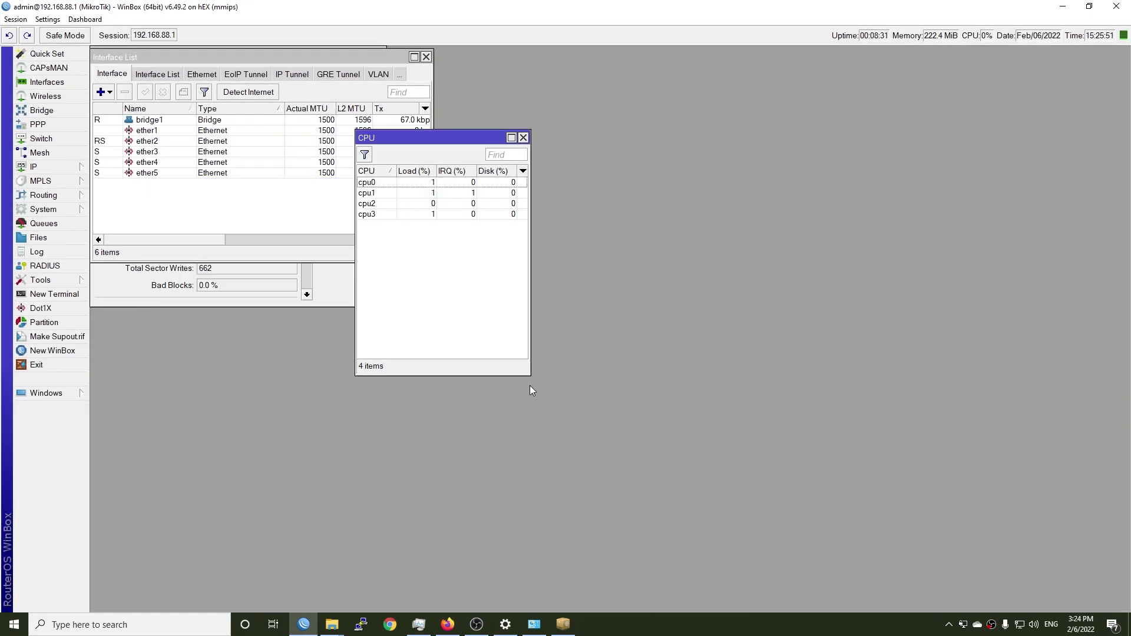
click(522, 138)
drag(232, 57, 624, 212)
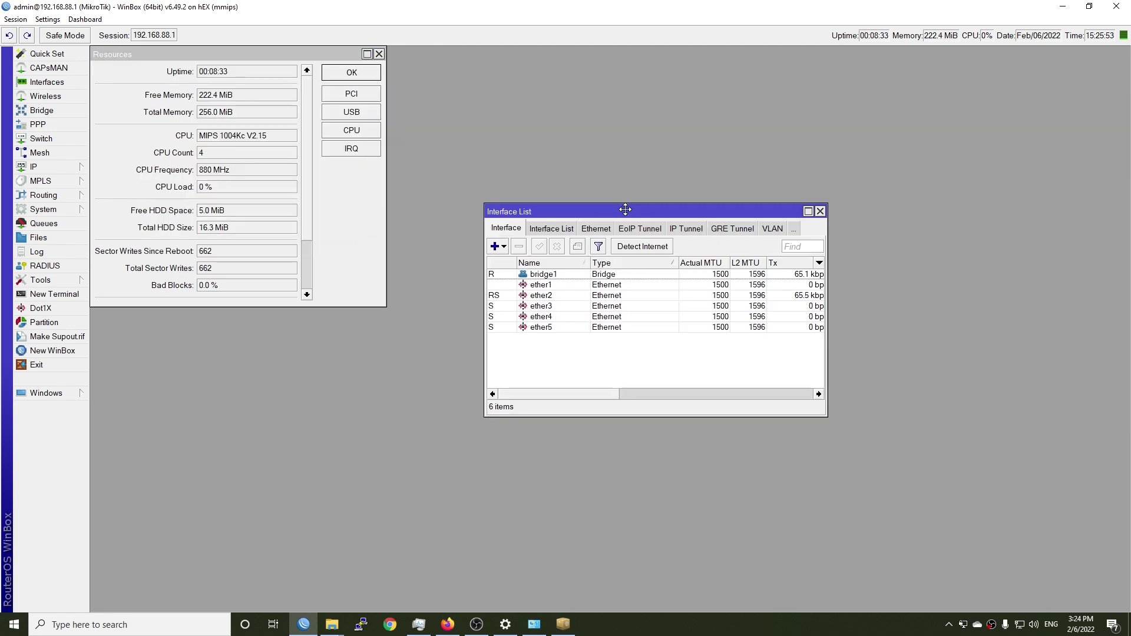
click(820, 211)
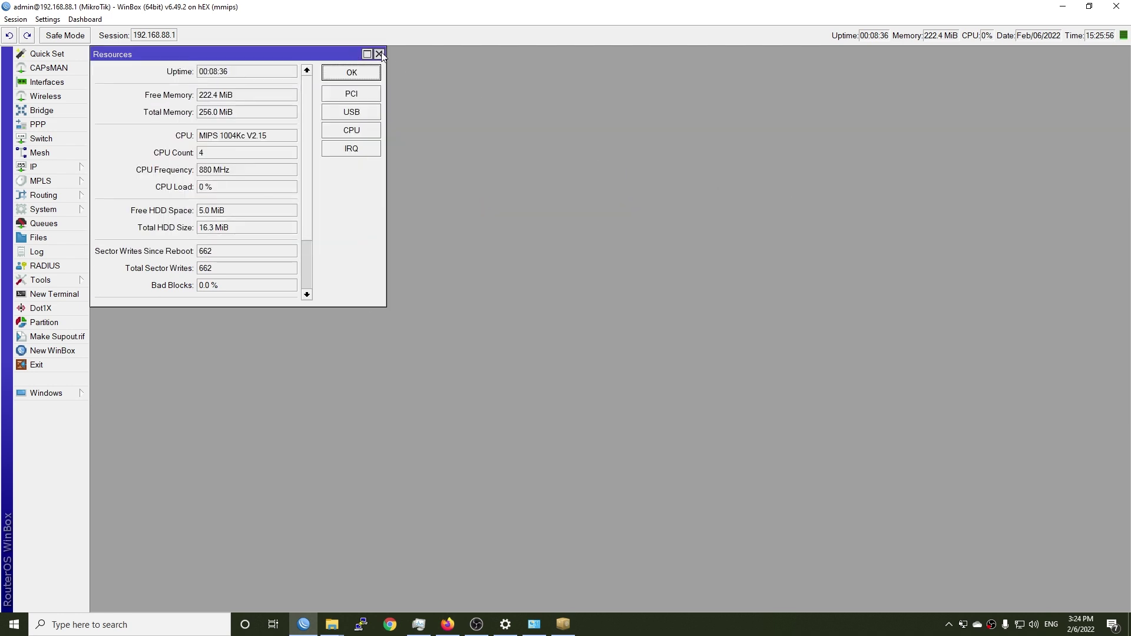
click(379, 54)
Step: In the enlarged Interface List, start a new VLAN interface on ether1
click(51, 86)
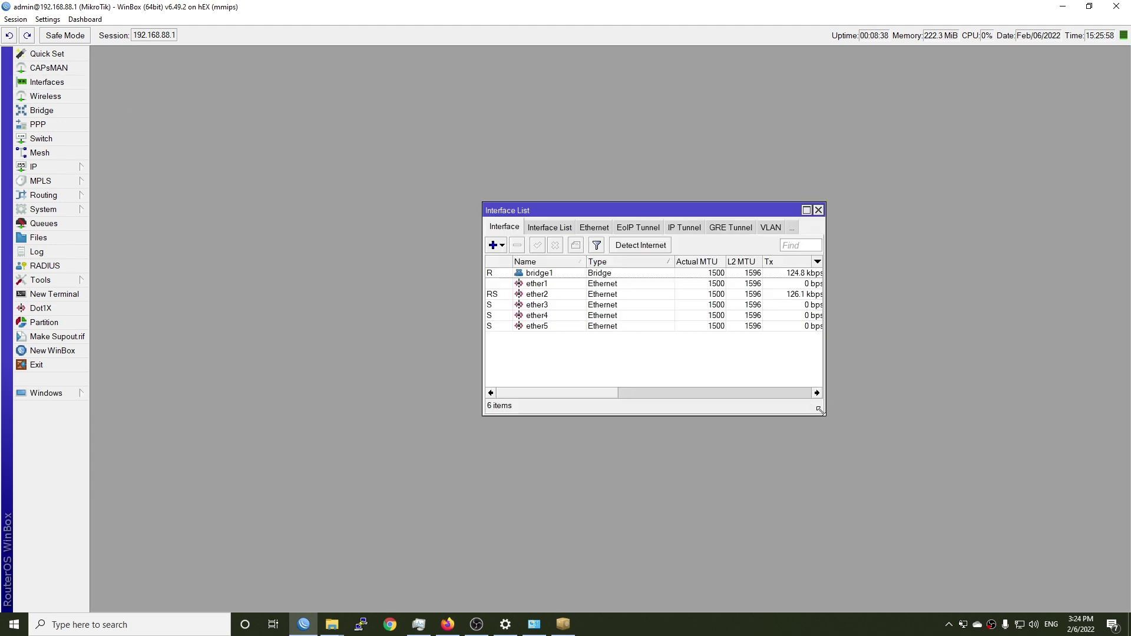
drag(826, 416, 945, 524)
drag(602, 215, 161, 66)
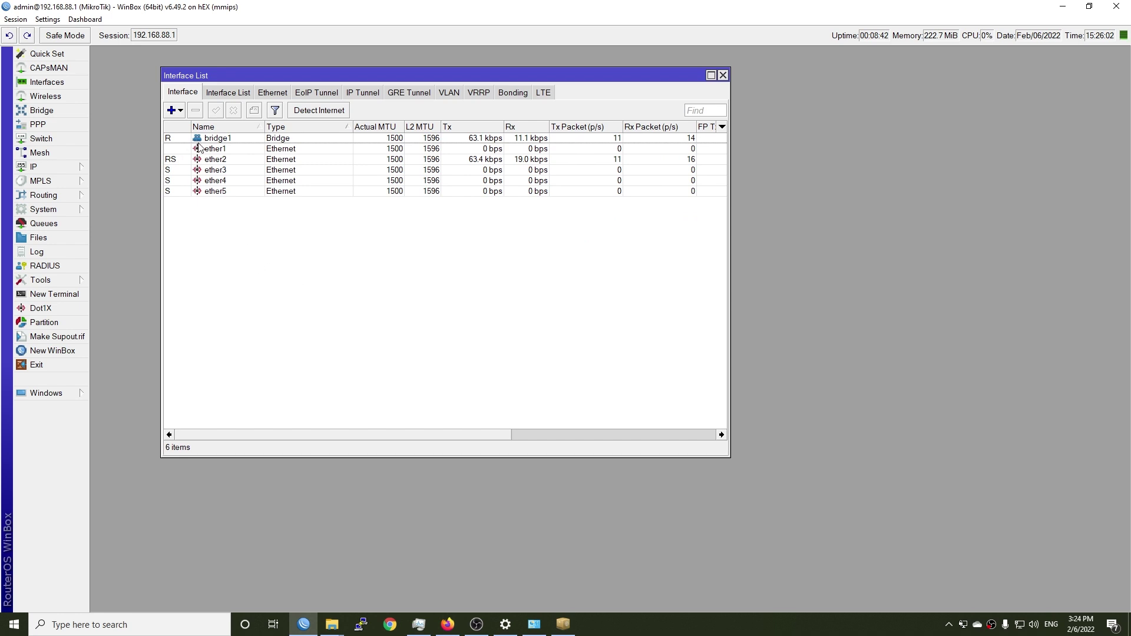
click(225, 150)
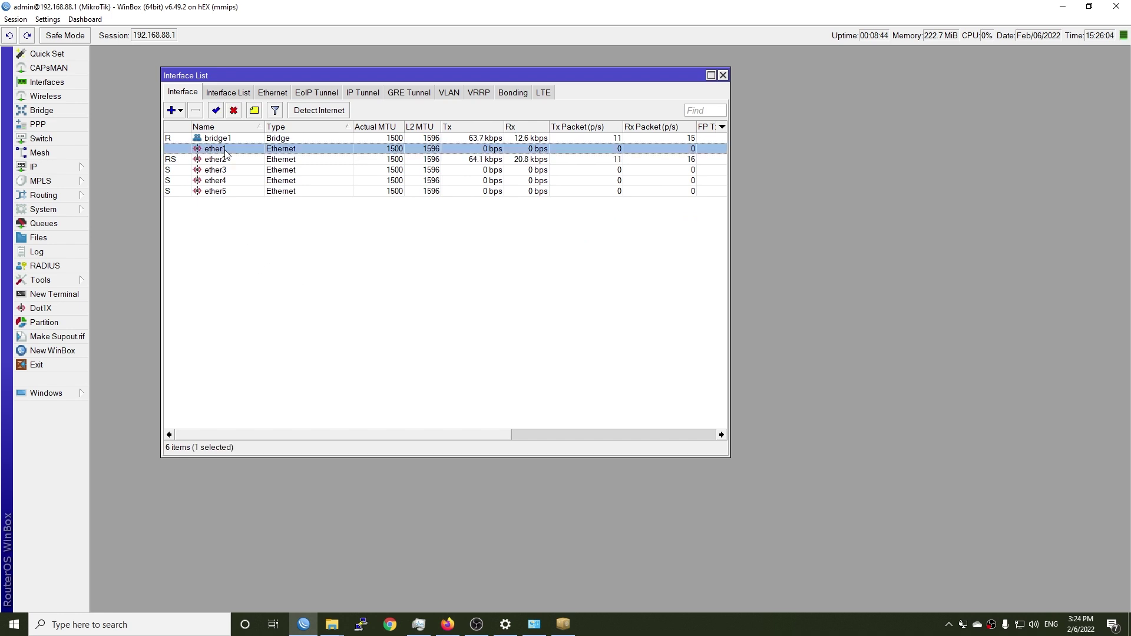
right_click(226, 151)
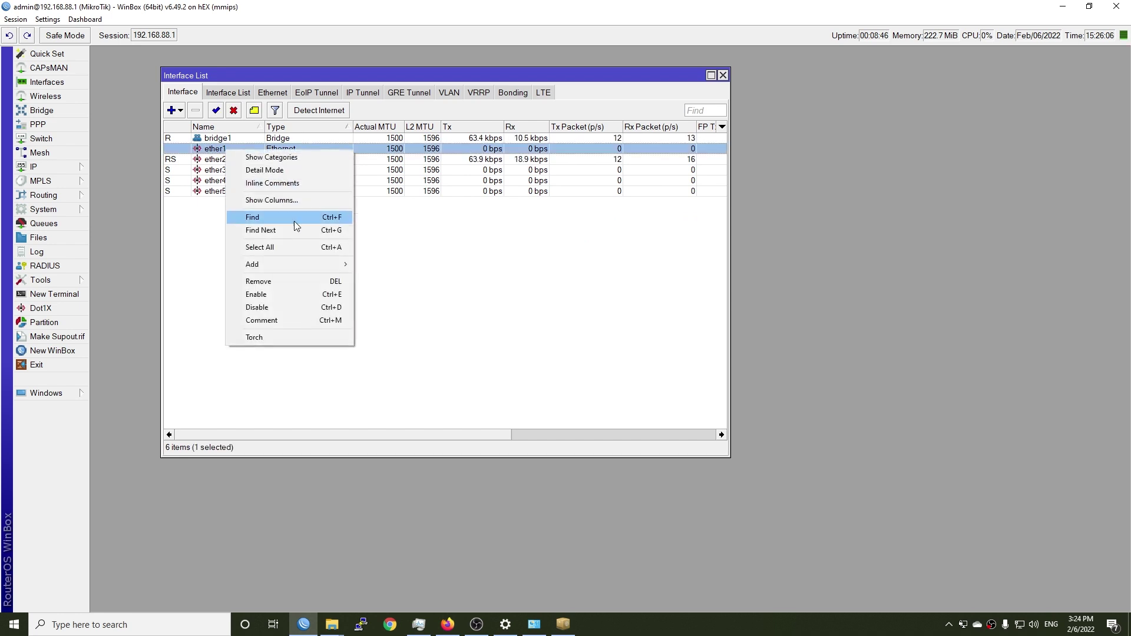
mouse_move(291, 265)
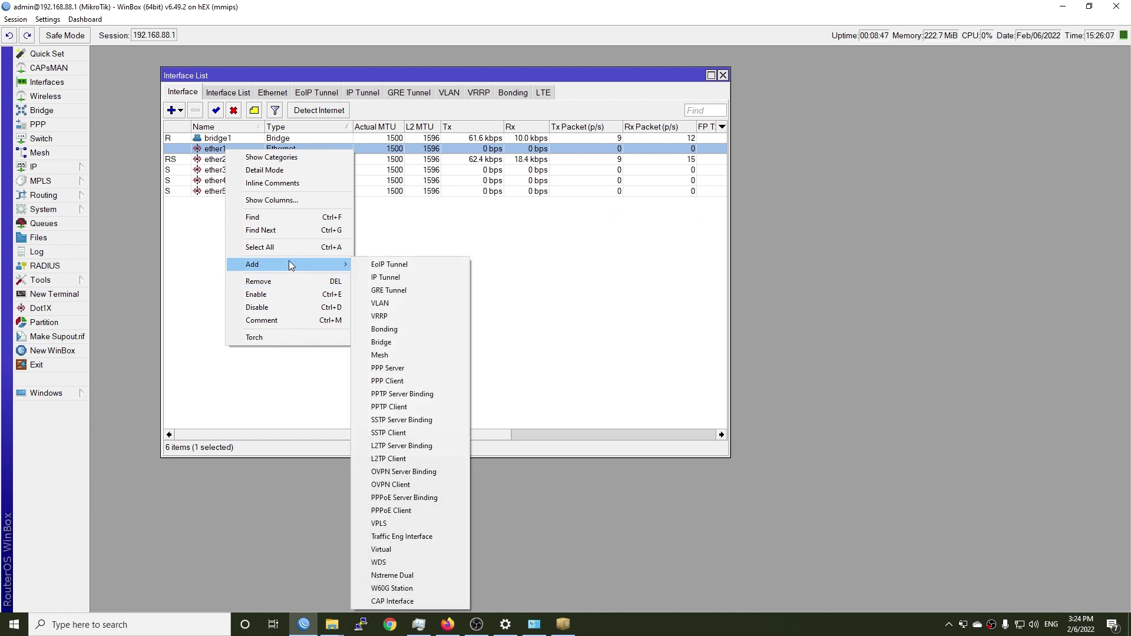
click(404, 304)
Step: Name the VLAN VLAN35-Ether1, give it VLAN ID 35, and save it
text(VLA)
key(BackSpace)
key(BackSpace)
text(LAN35-Ether1)
key(Tab)
key(Tab)
key(Tab)
key(Tab)
text(35)
key(Tab)
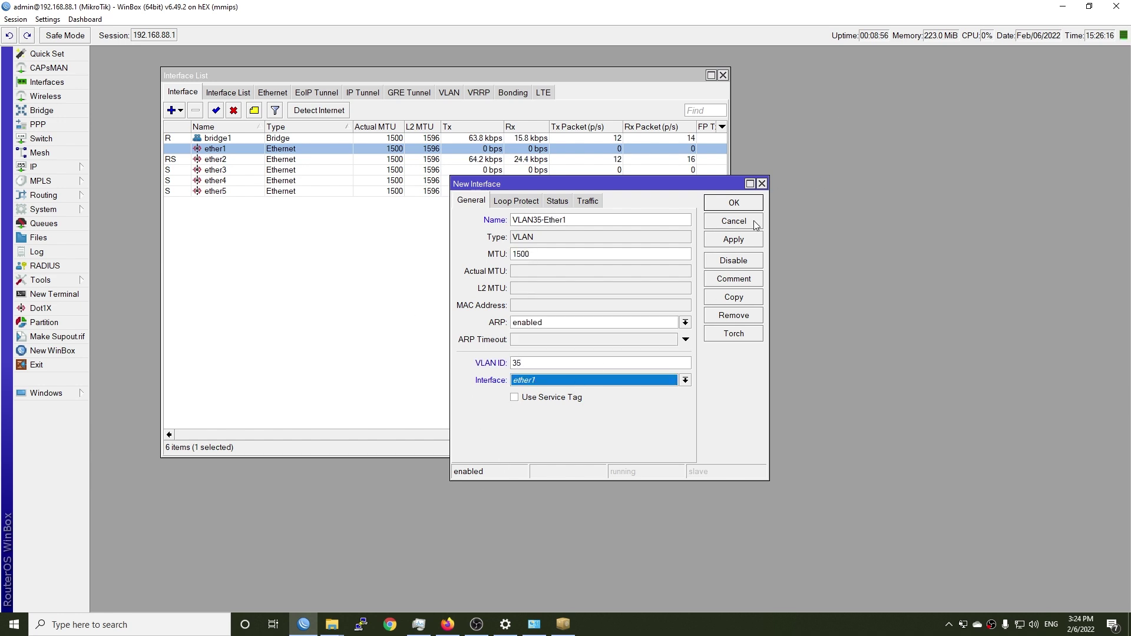
click(734, 239)
click(734, 202)
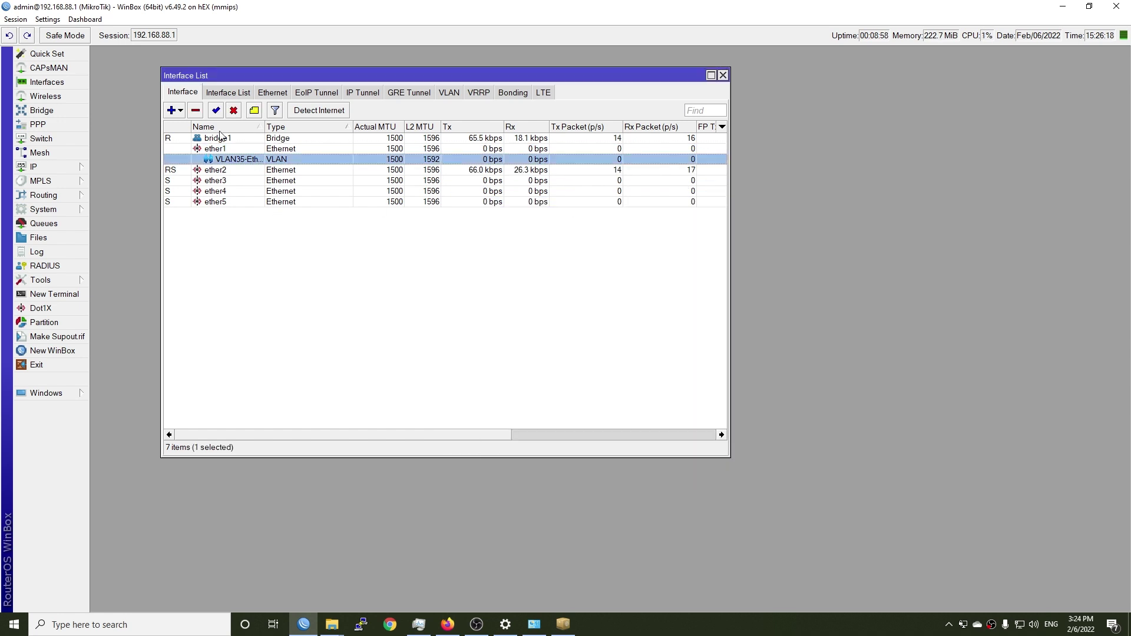
click(173, 111)
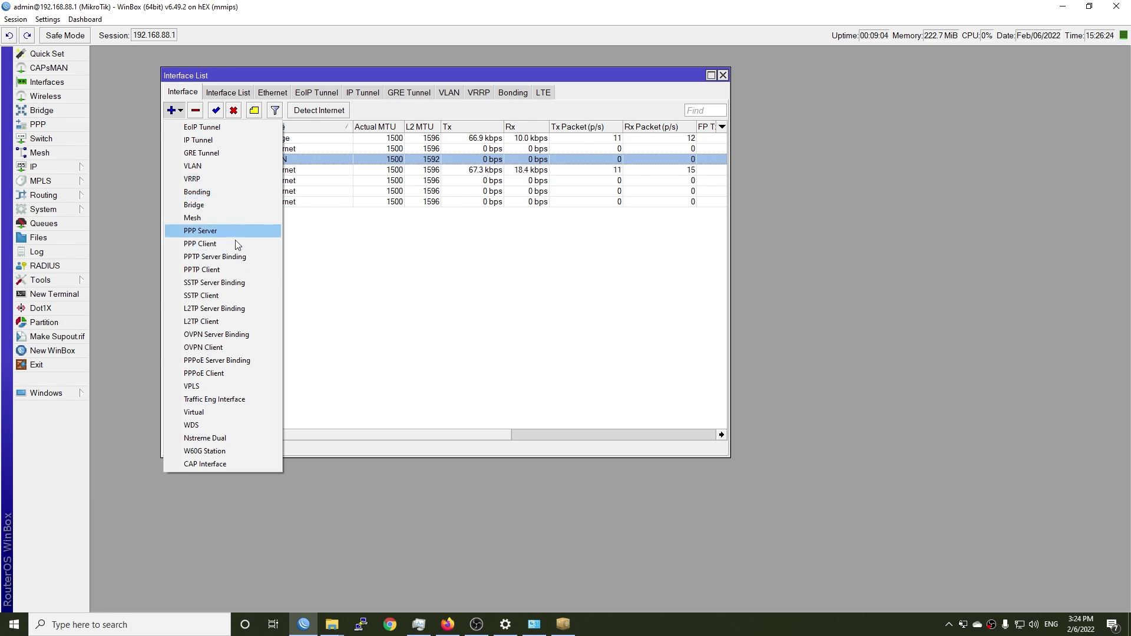
Step: Add a PPPoE client on VLAN35-Ether1 with the ISP account password and save it
click(226, 373)
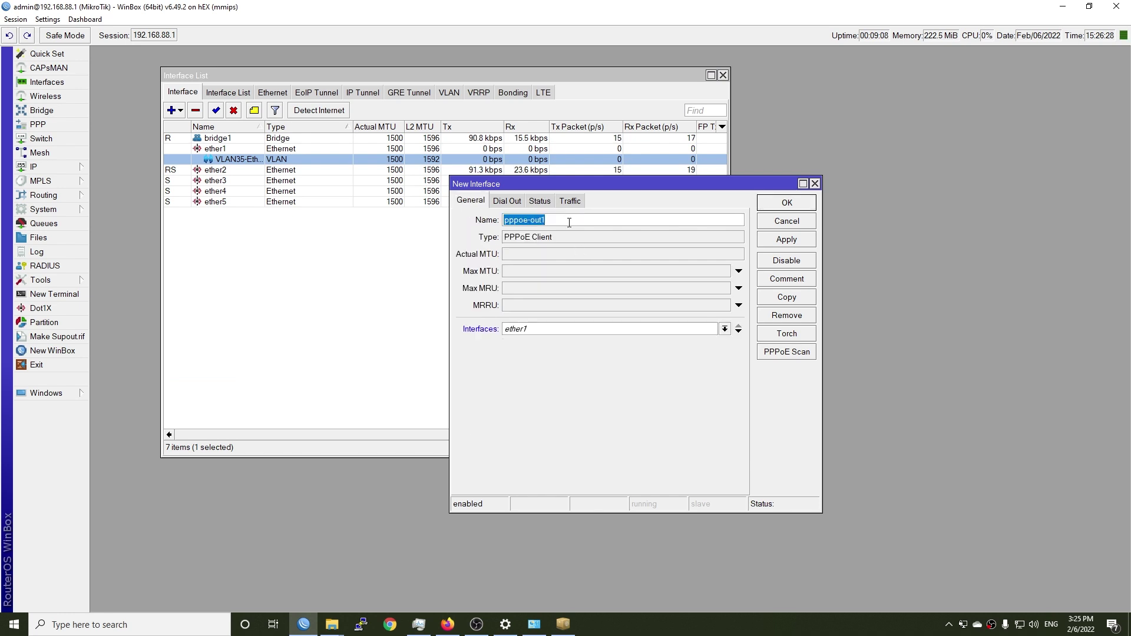
click(549, 330)
click(565, 346)
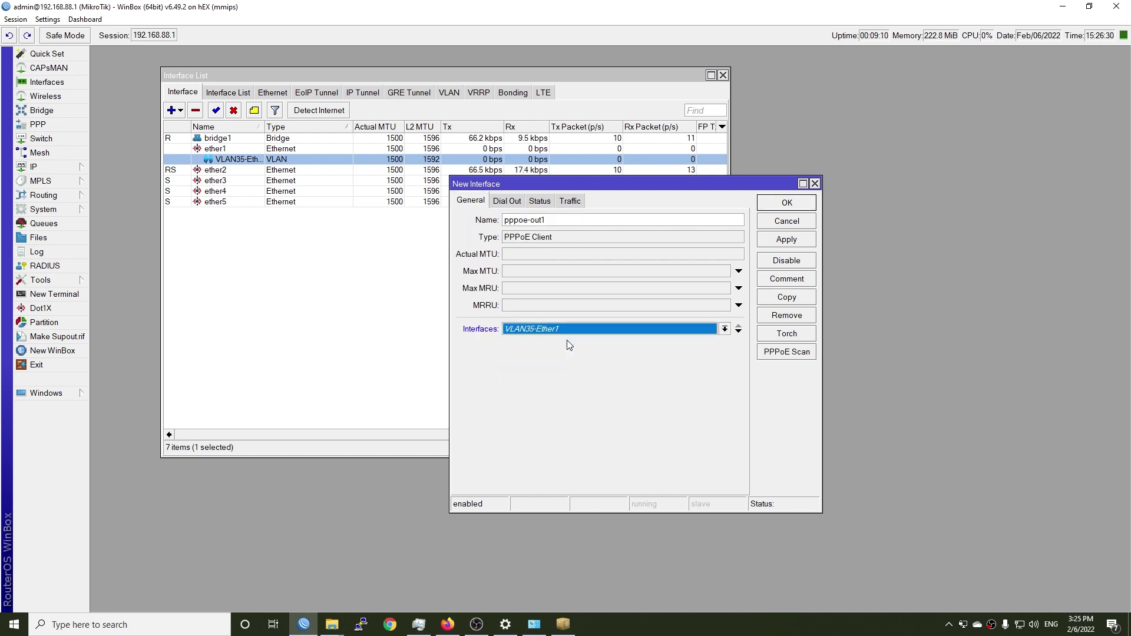
click(510, 202)
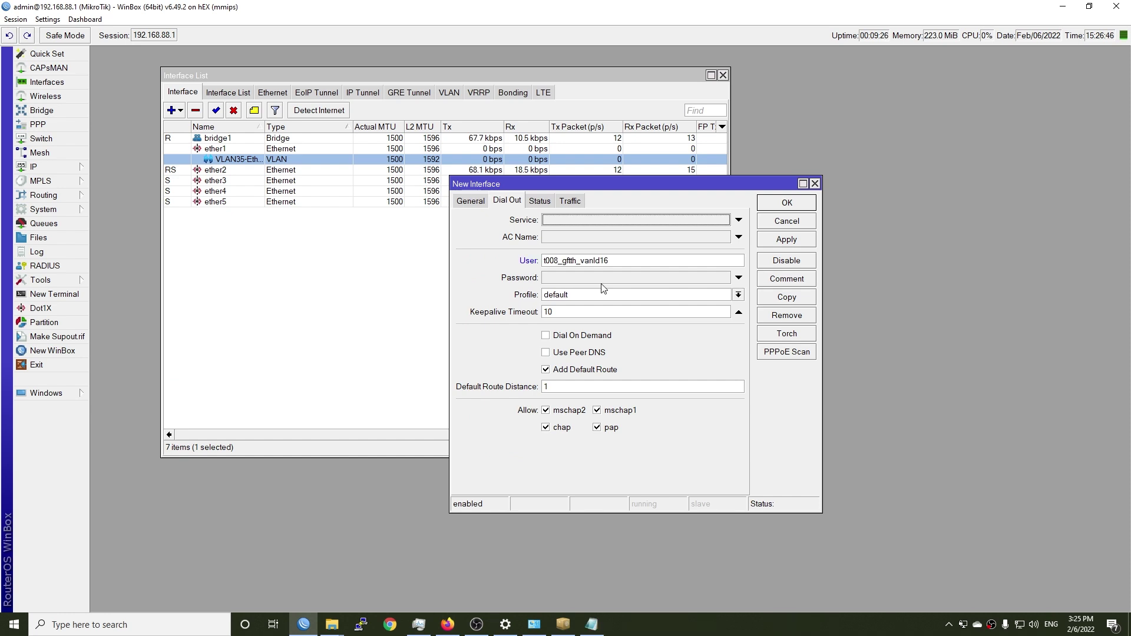
click(606, 278)
key(ctrl+v)
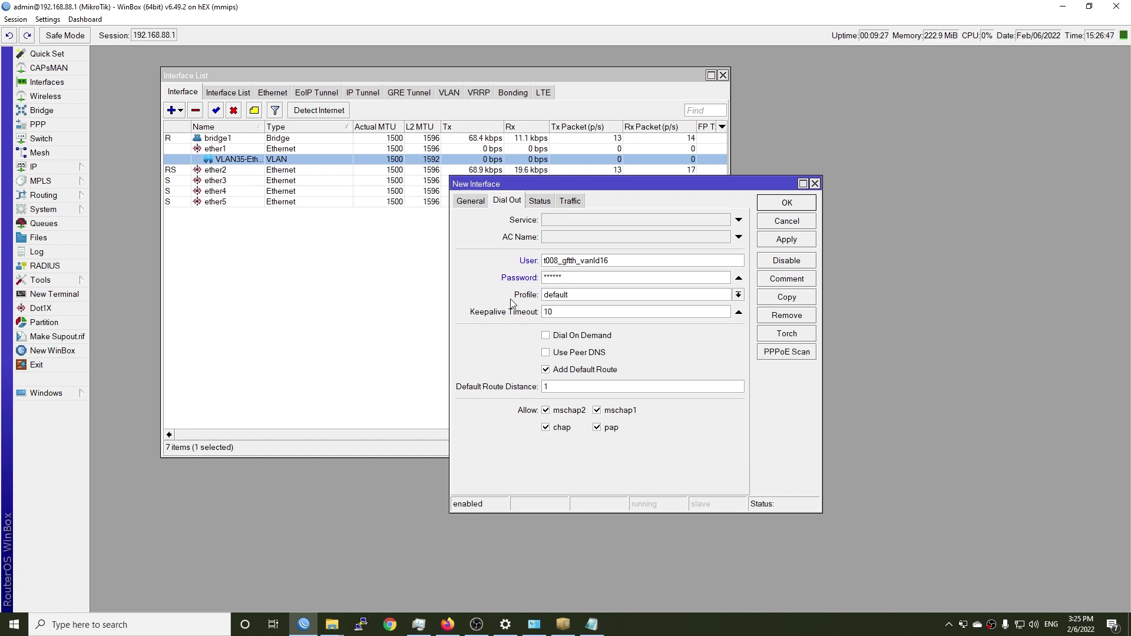
click(538, 202)
click(570, 201)
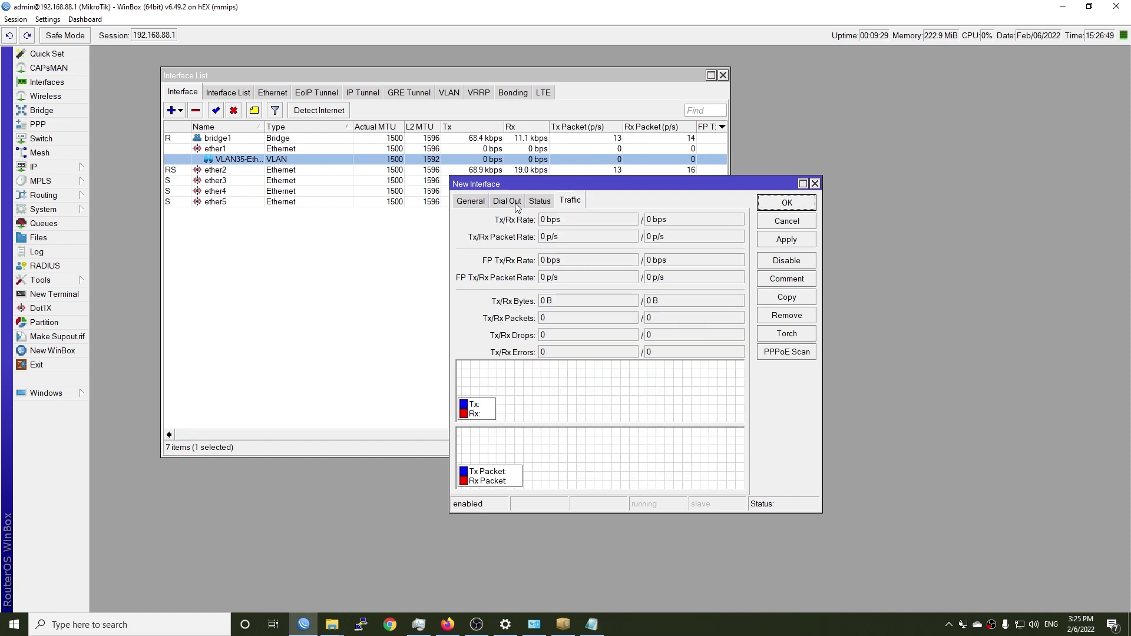
click(470, 200)
click(783, 241)
click(787, 203)
Step: Open pppoe-out1 in the Interface List to check its connection
click(411, 260)
click(361, 215)
click(413, 231)
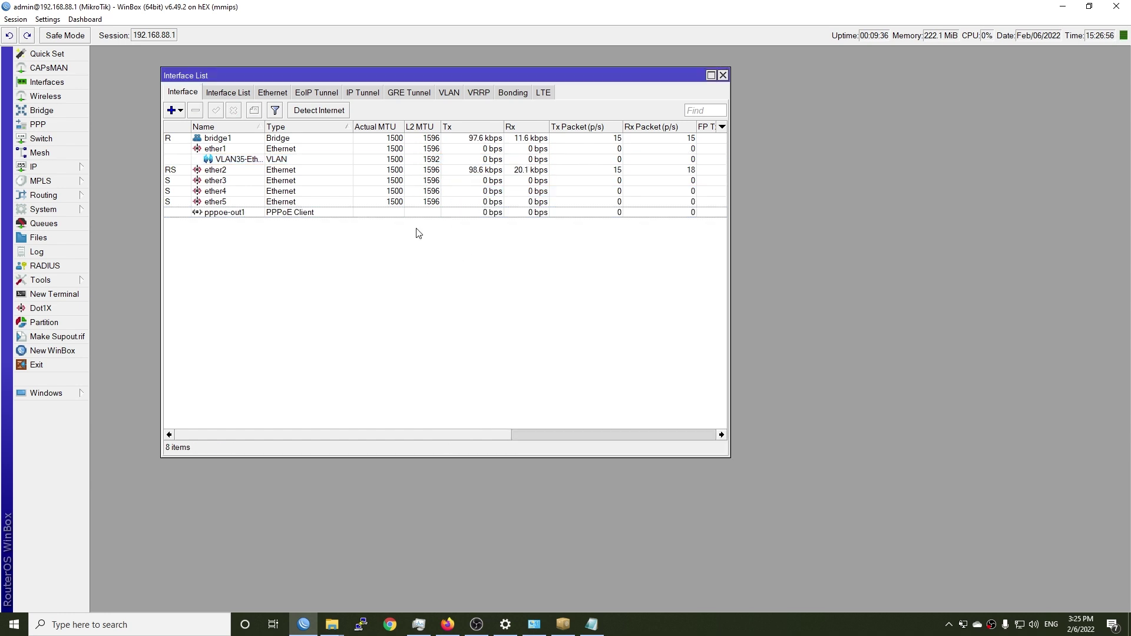
click(257, 216)
double_click(257, 216)
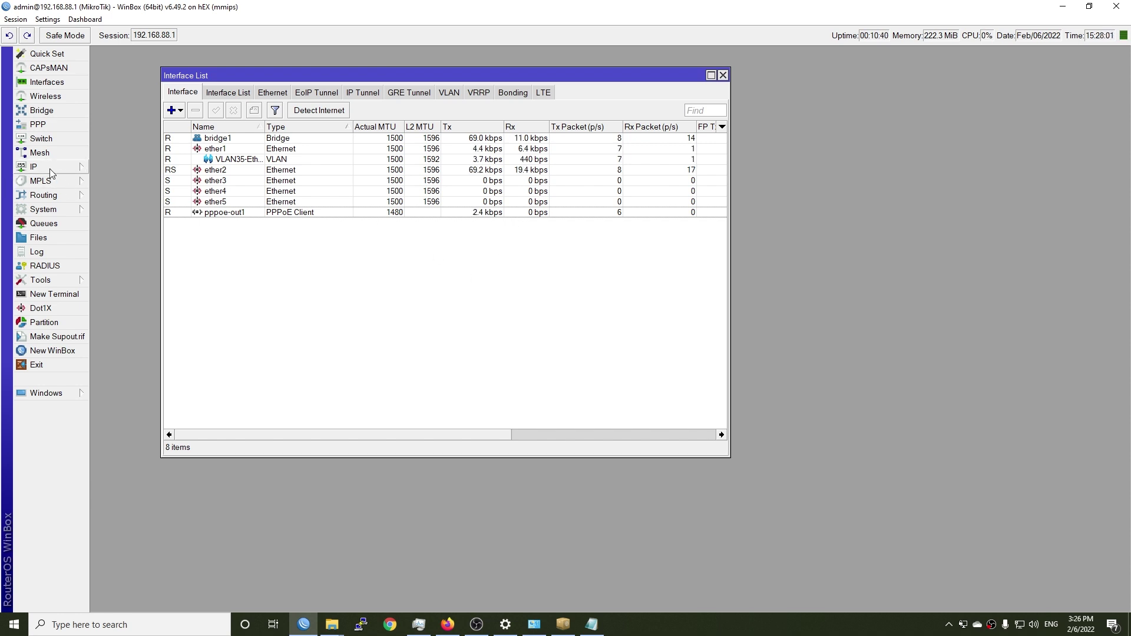
Step: Run ping google.com in a Command Prompt to test name resolution
click(14, 624)
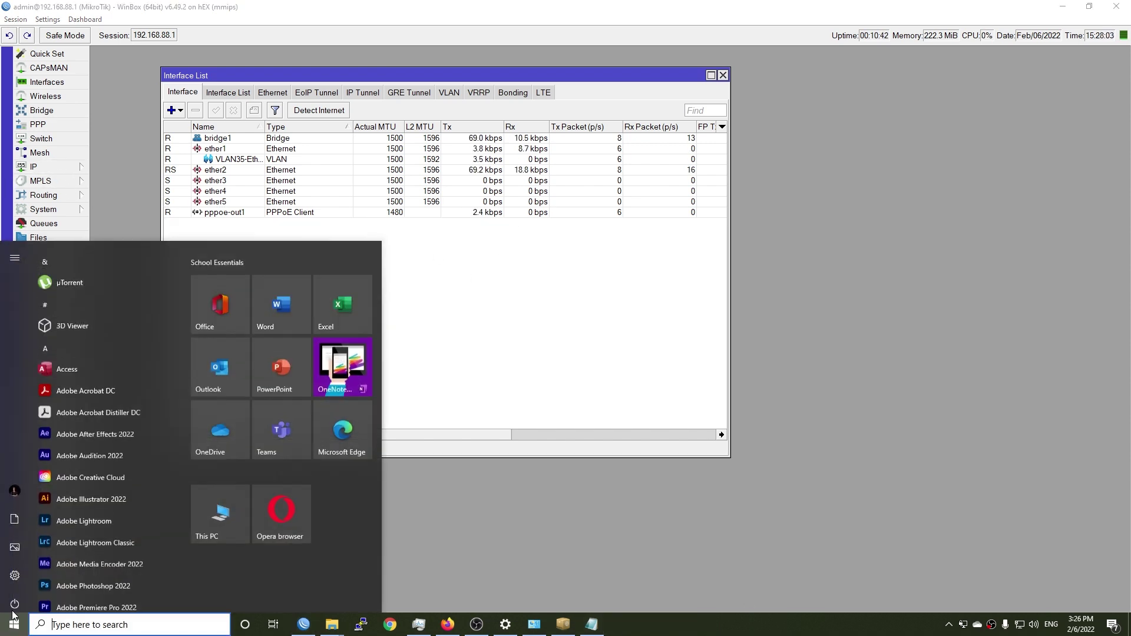
text(cmd)
key(Return)
text(ping)
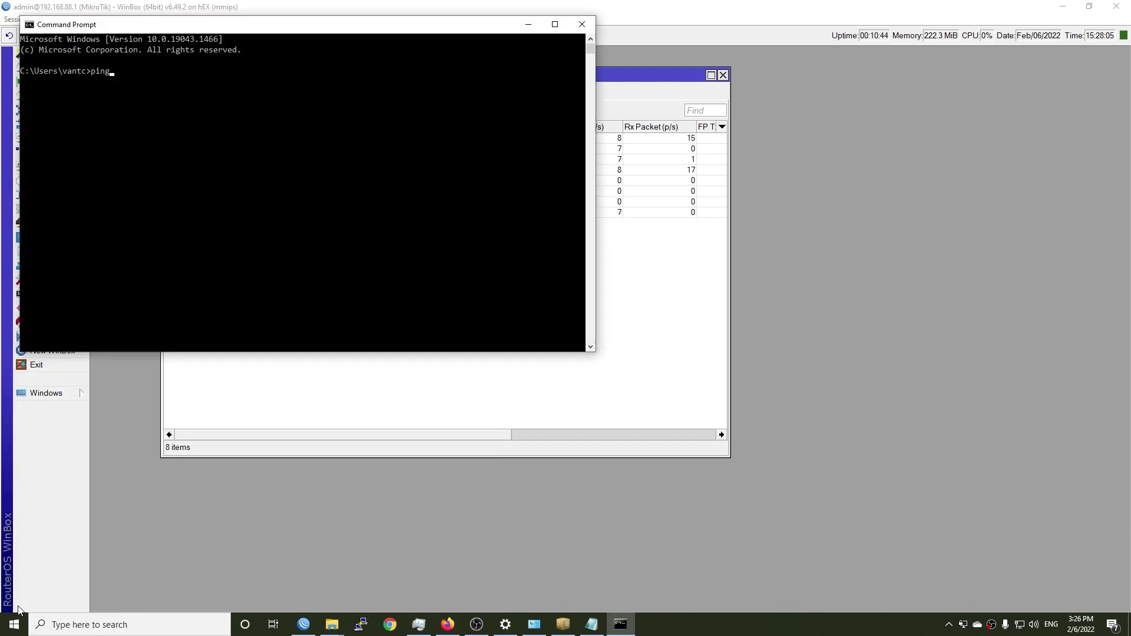
text( google.com)
key(Return)
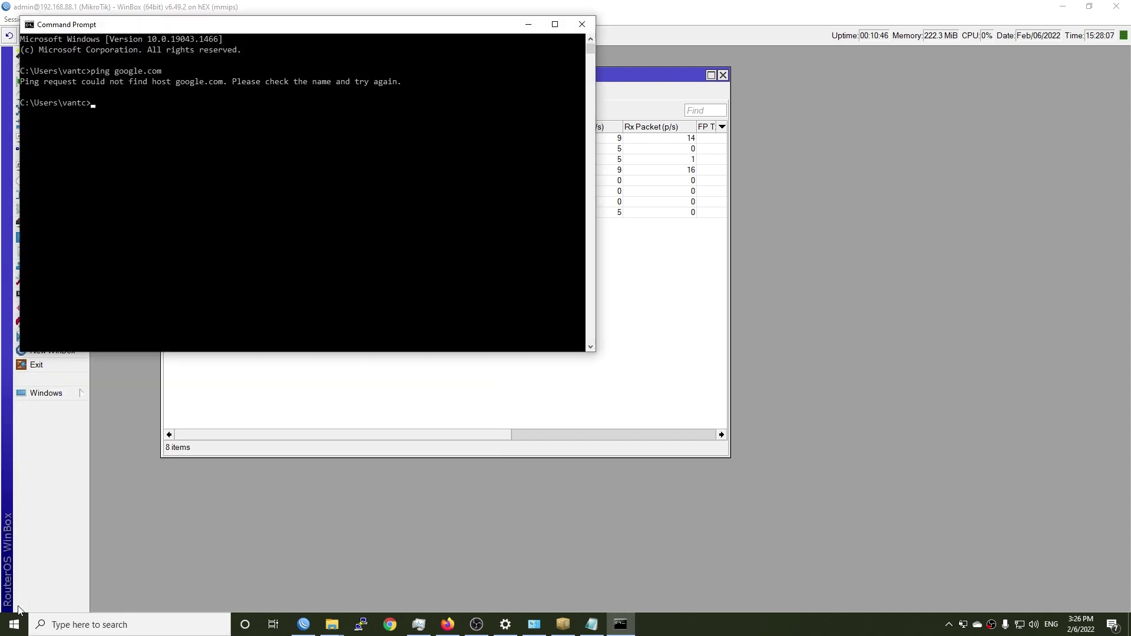
Step: In IP > DNS, set servers 1.1.1.1 and 8.8.8.8 and save
click(512, 409)
click(45, 169)
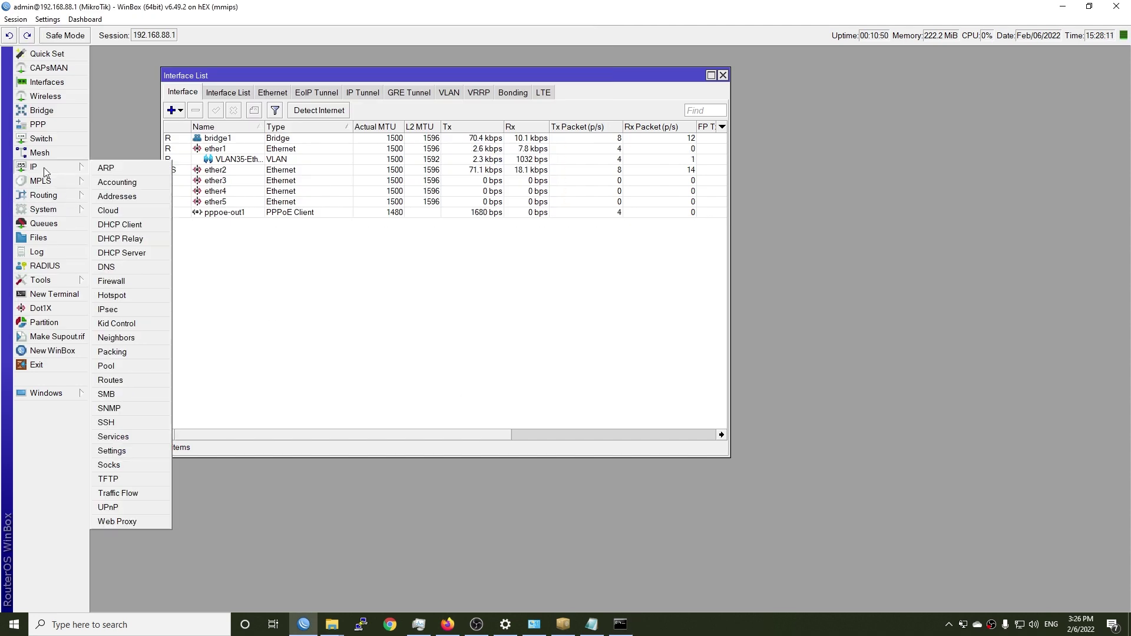
click(112, 270)
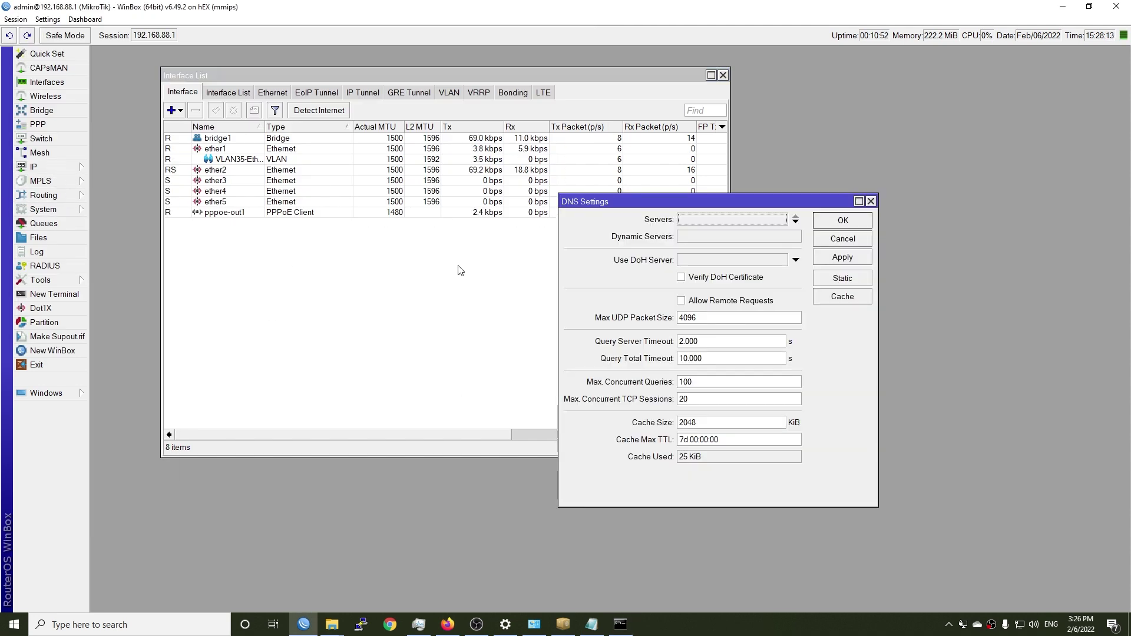
click(731, 219)
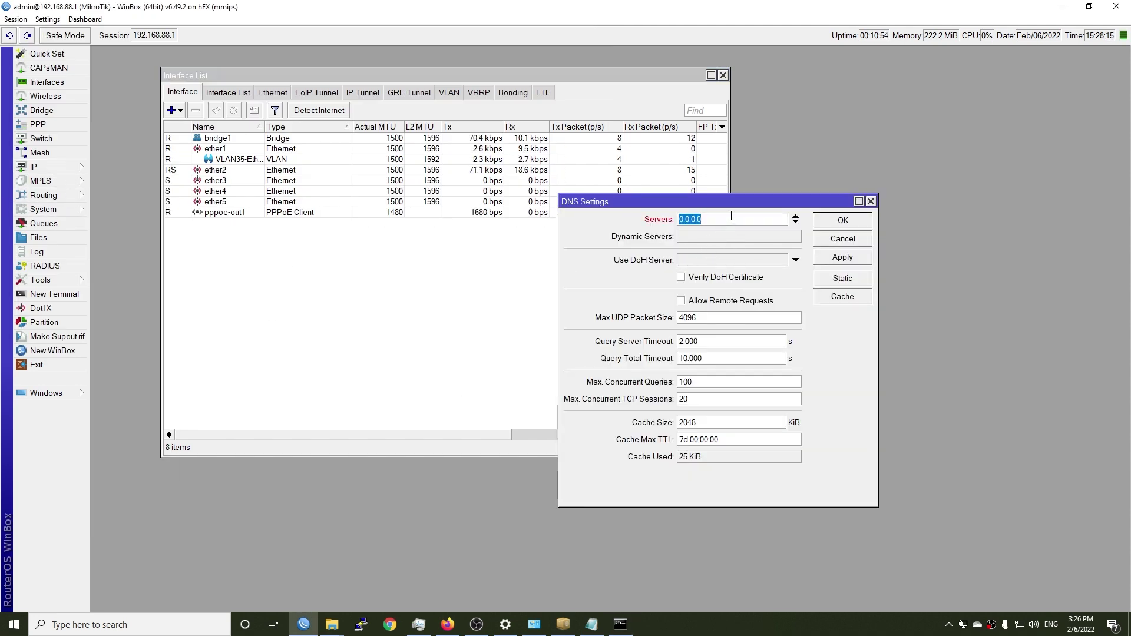
text(1.1.1.1)
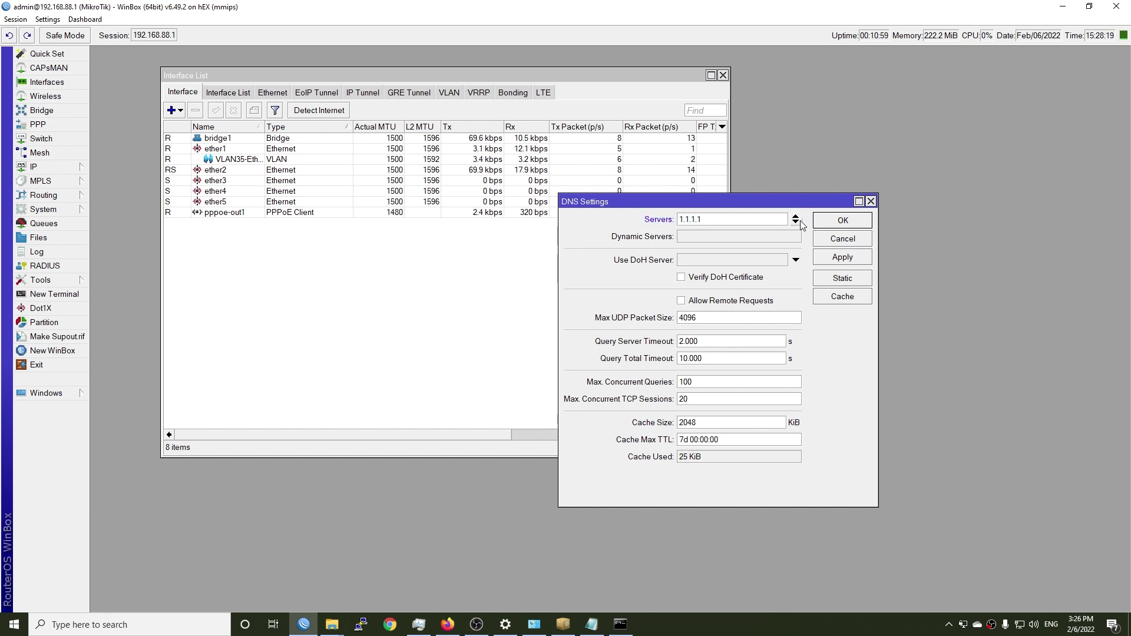
click(796, 222)
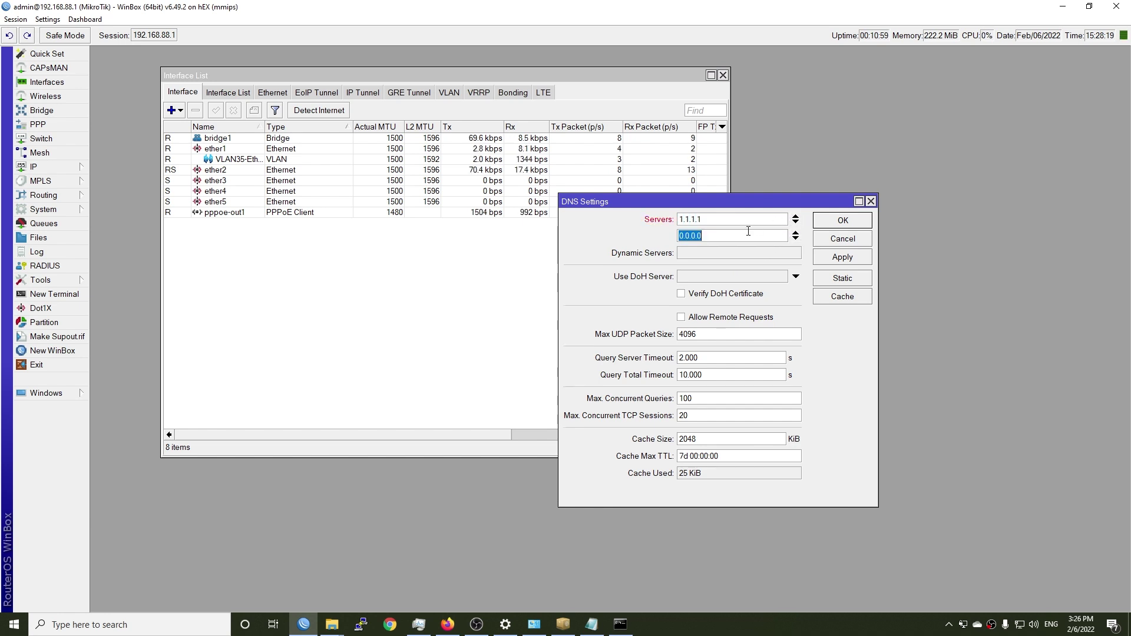
text(8.8.8.8)
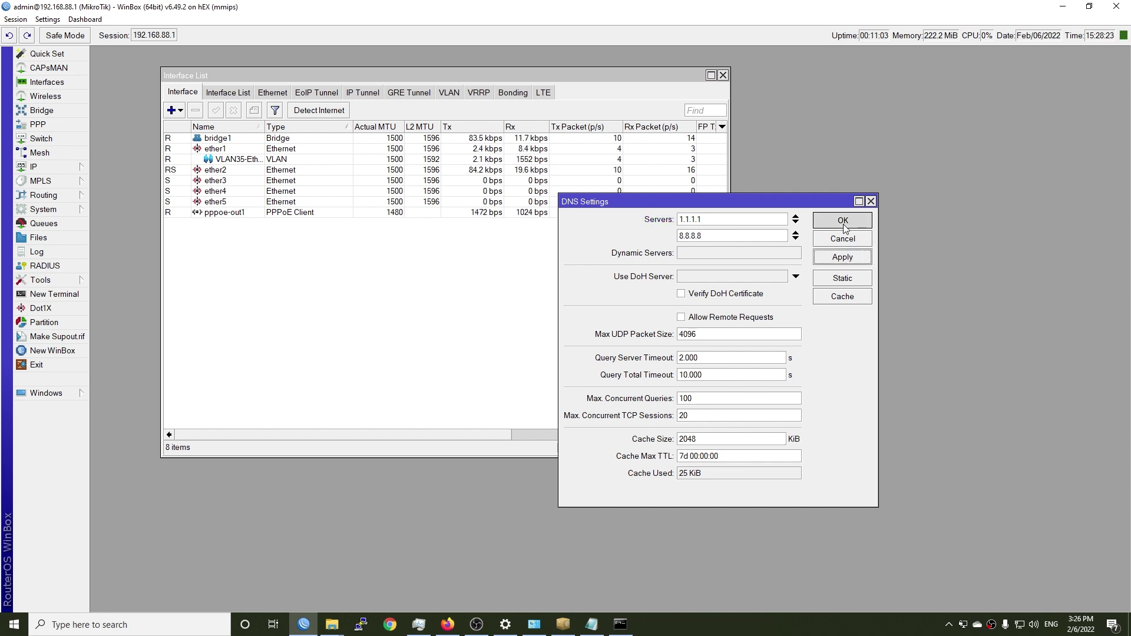
click(843, 222)
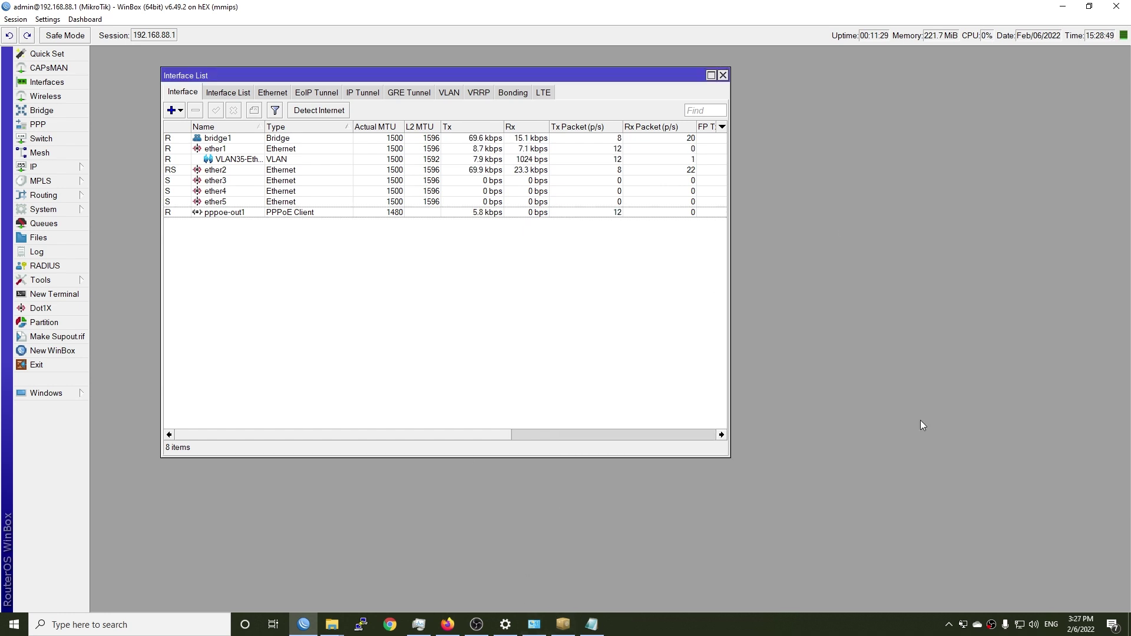
Step: Launch Speedtest and start a test, which fails with 'Could not connect to the Internet'
click(14, 624)
text(spe)
key(Return)
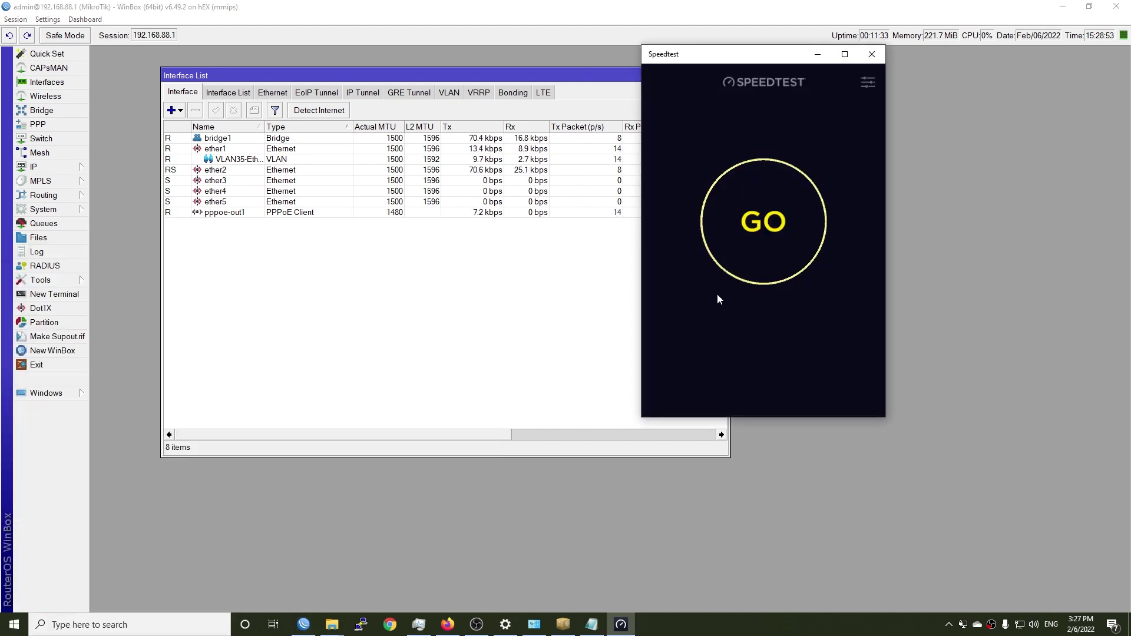
click(758, 254)
drag(754, 58, 875, 75)
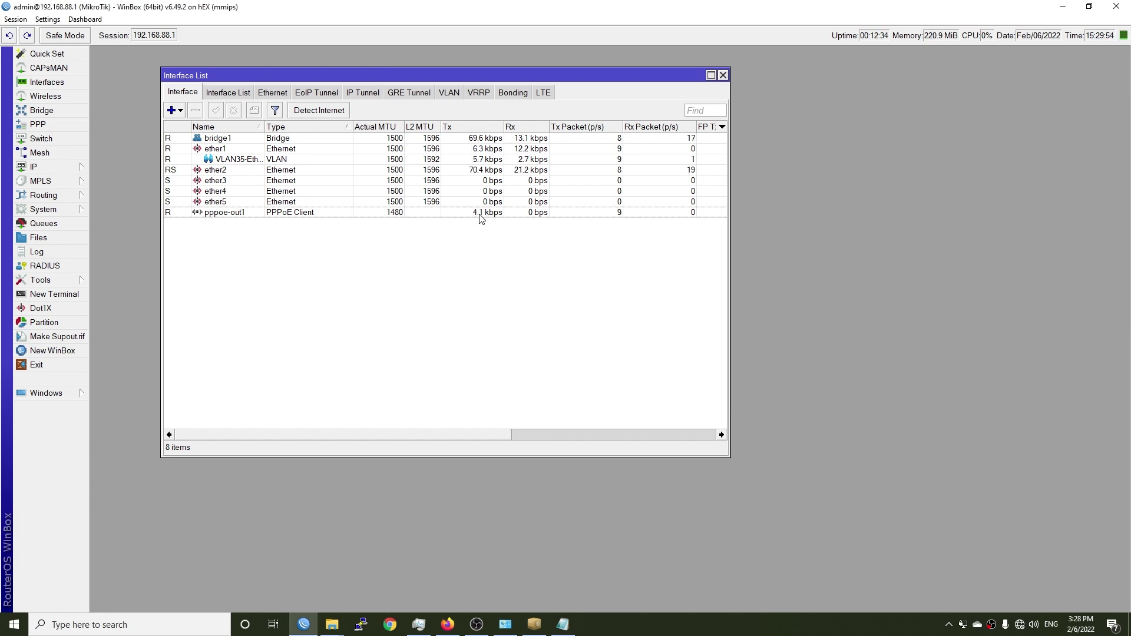
click(481, 213)
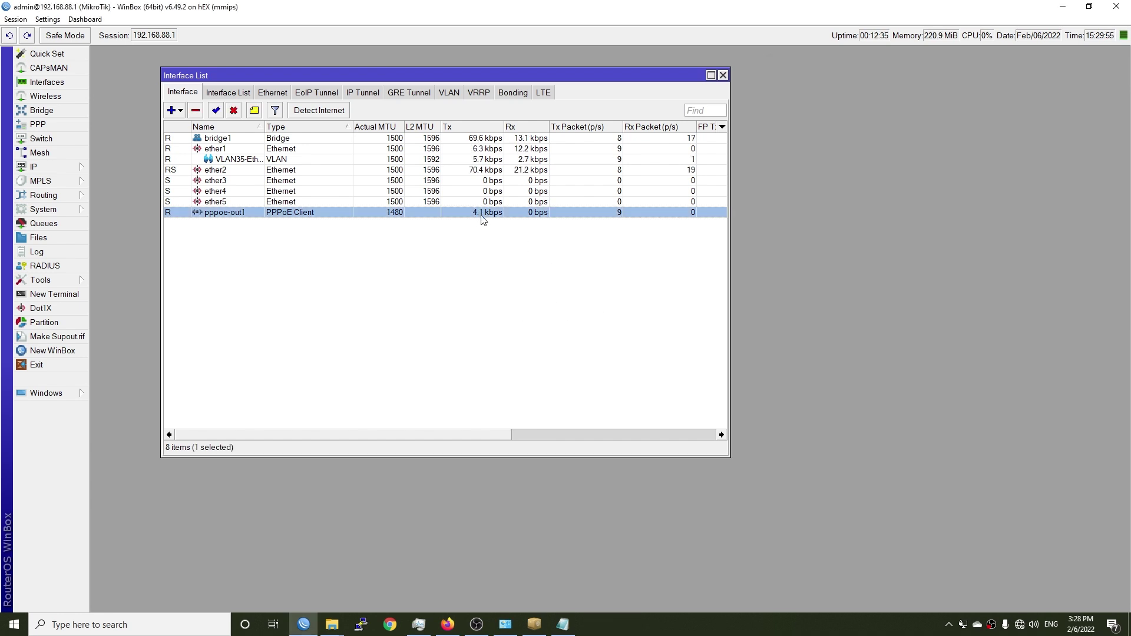
click(5, 624)
text(cm)
key(Return)
text(ping google.com)
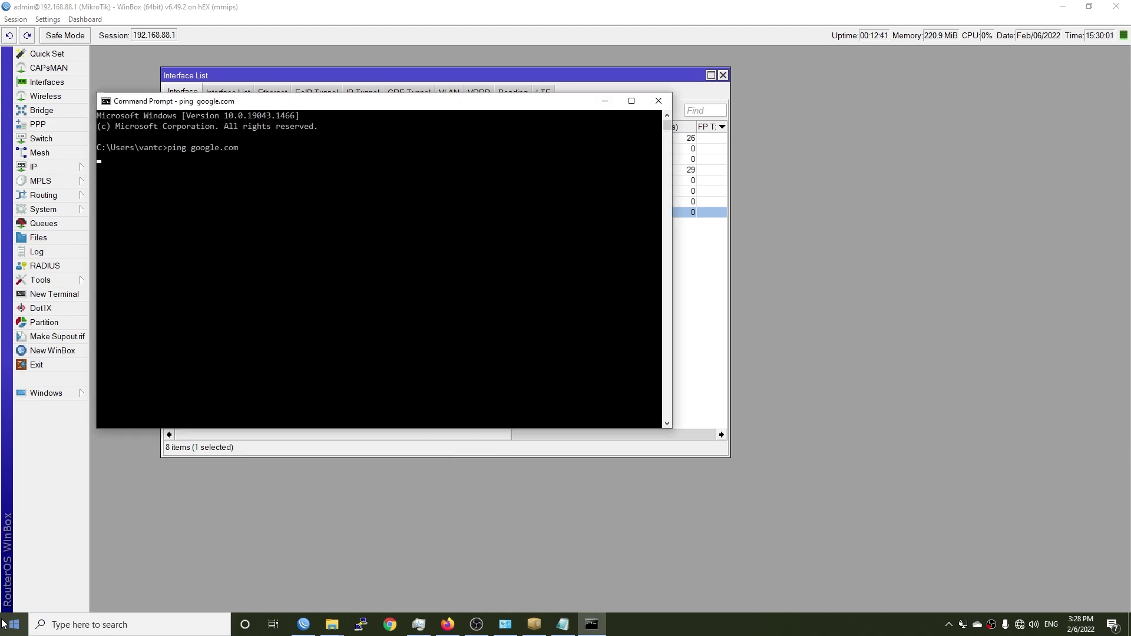
key(ctrl+c)
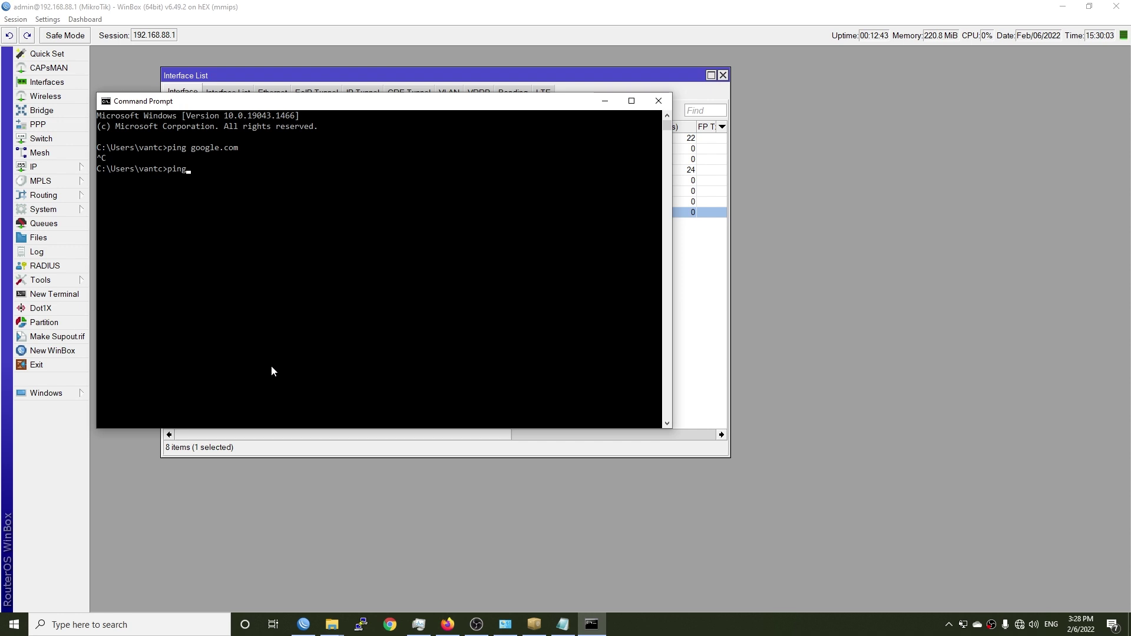
key(Return)
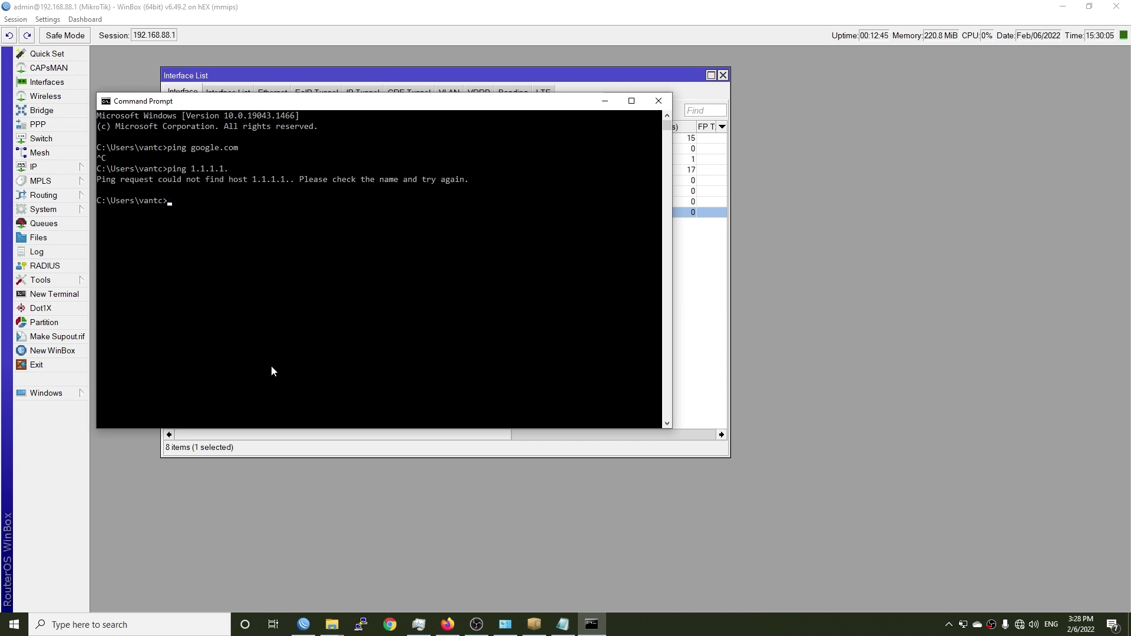
key(Up)
key(BackSpace)
key(Return)
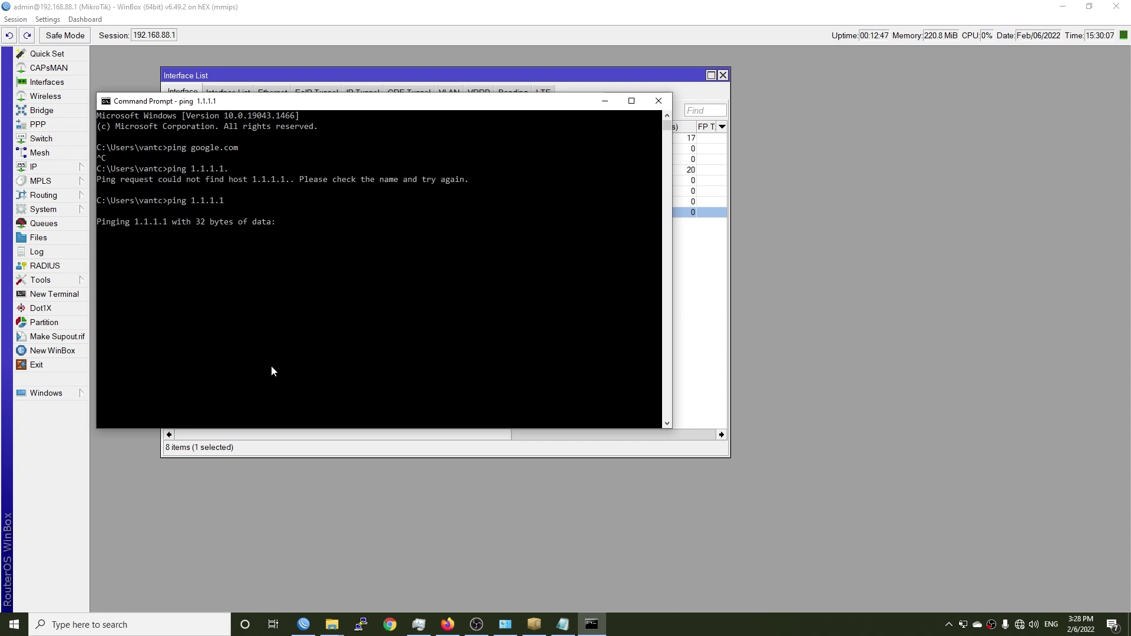
key(ctrl+c)
Step: Close Command Prompt and open the masquerade rule in IP > Firewall > NAT
click(658, 100)
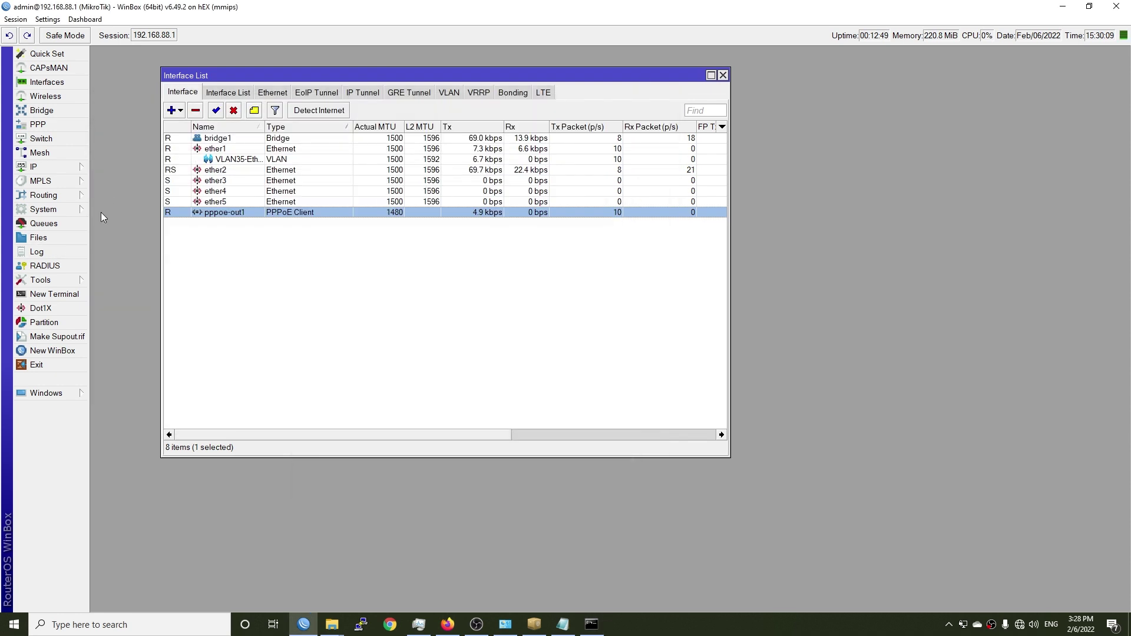
click(50, 169)
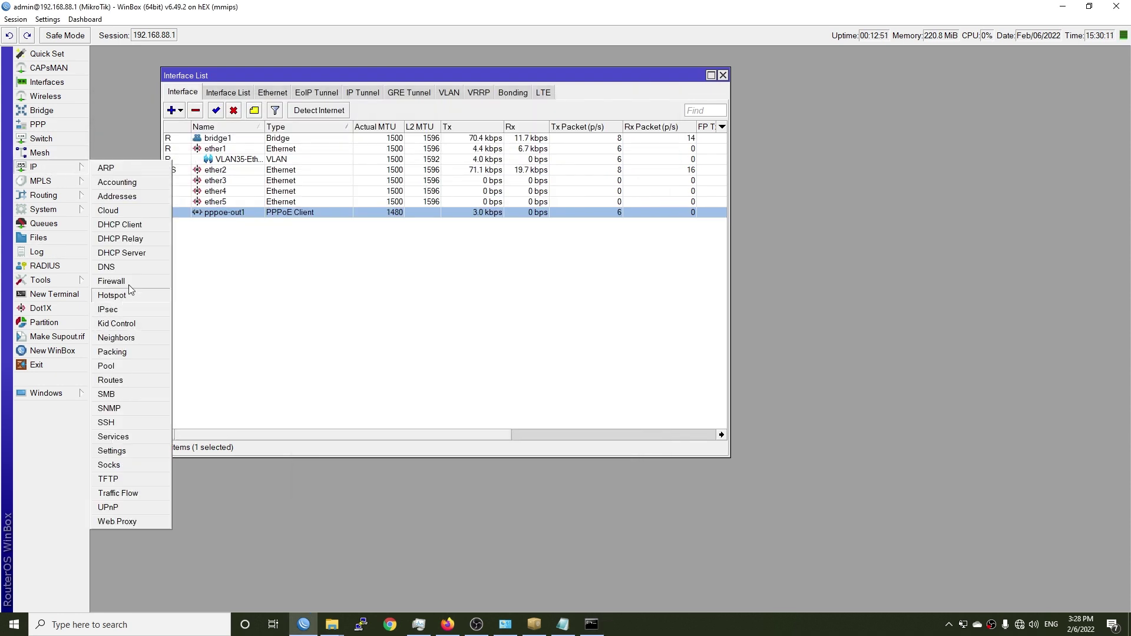
click(130, 280)
drag(544, 347, 531, 207)
drag(902, 266, 945, 268)
click(497, 276)
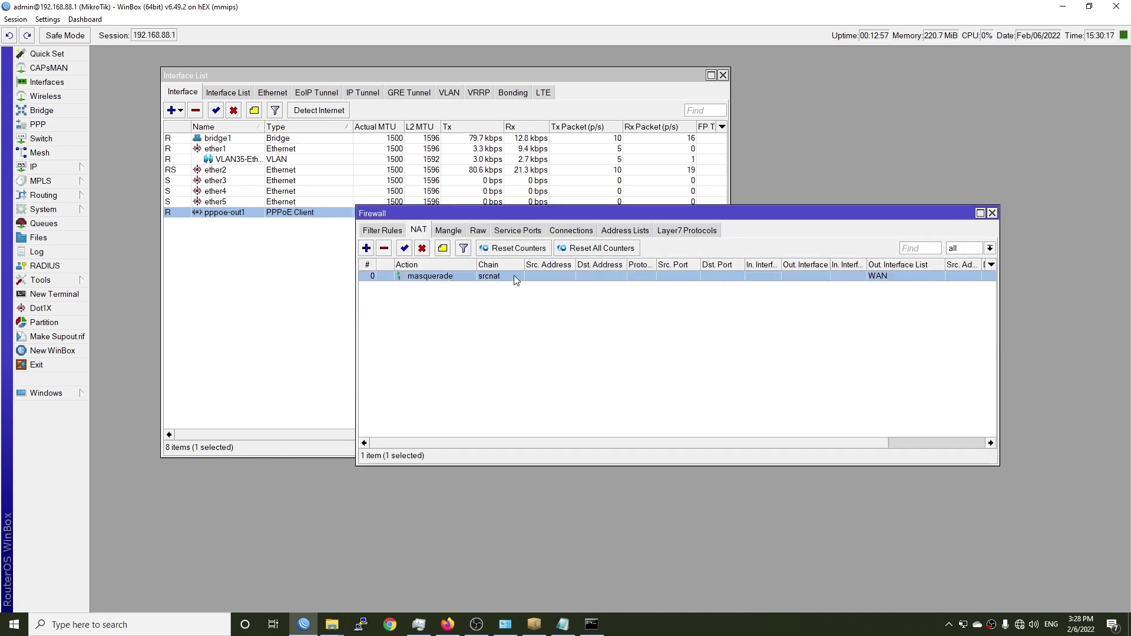
double_click(443, 276)
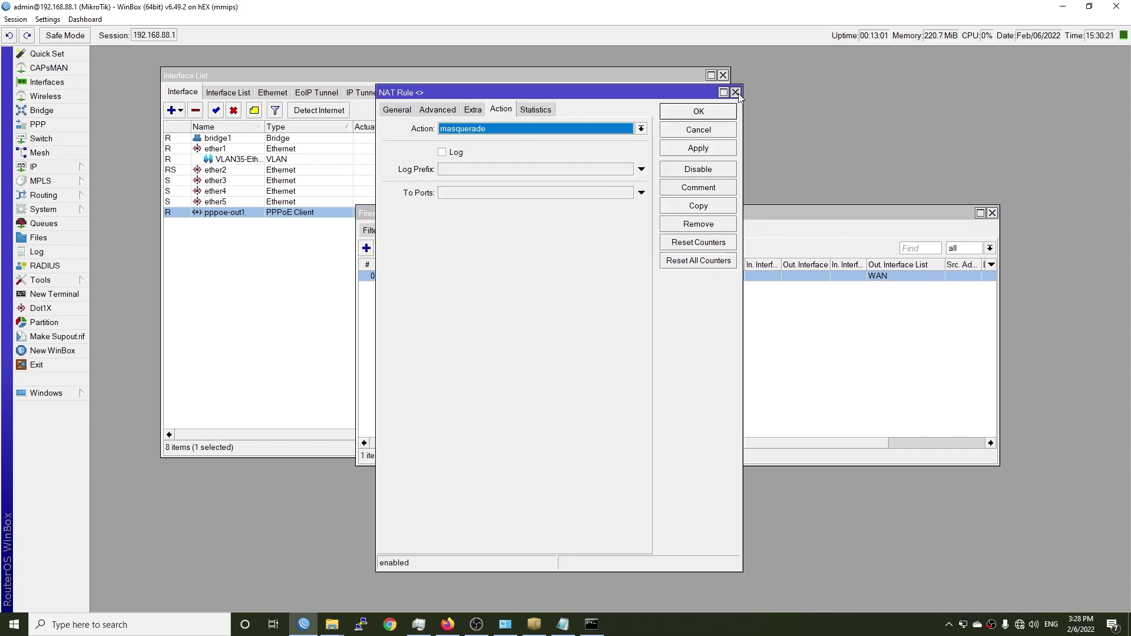
Step: Replace the WAN Out. Interface List with Out. Interface pppoe-out1 and save the rule
click(391, 110)
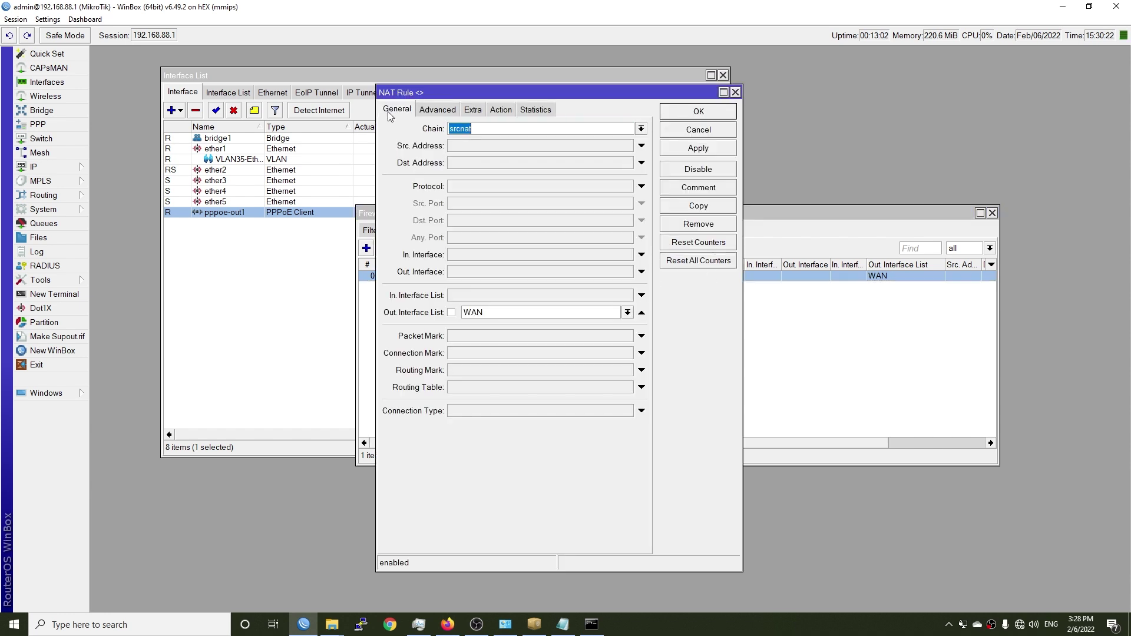
click(505, 312)
click(641, 312)
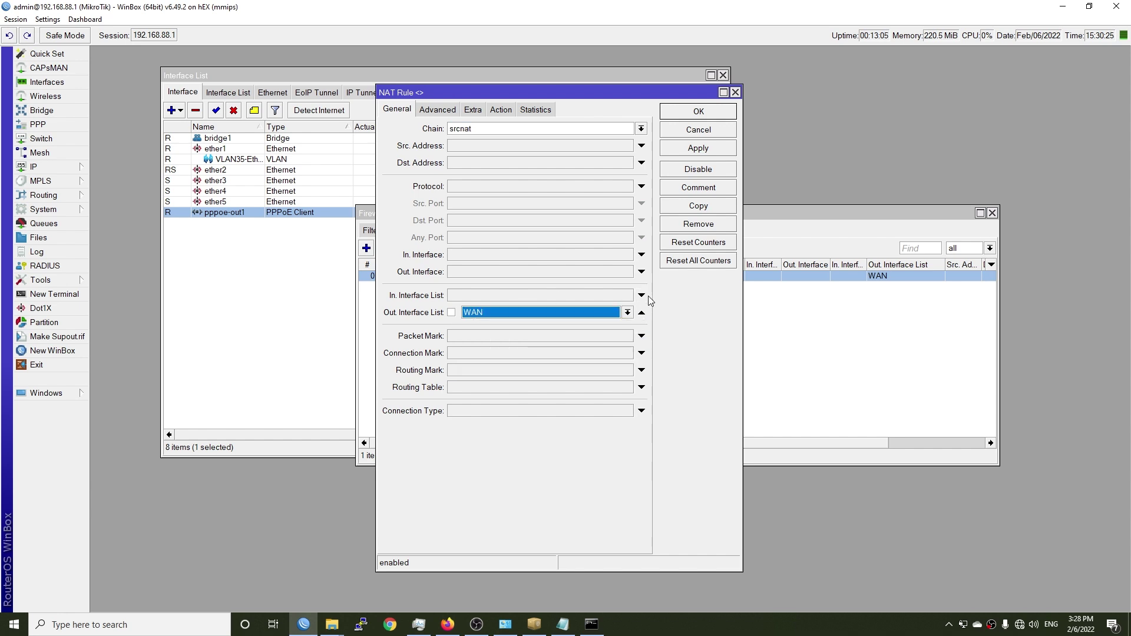
click(642, 312)
click(472, 272)
click(518, 272)
click(499, 387)
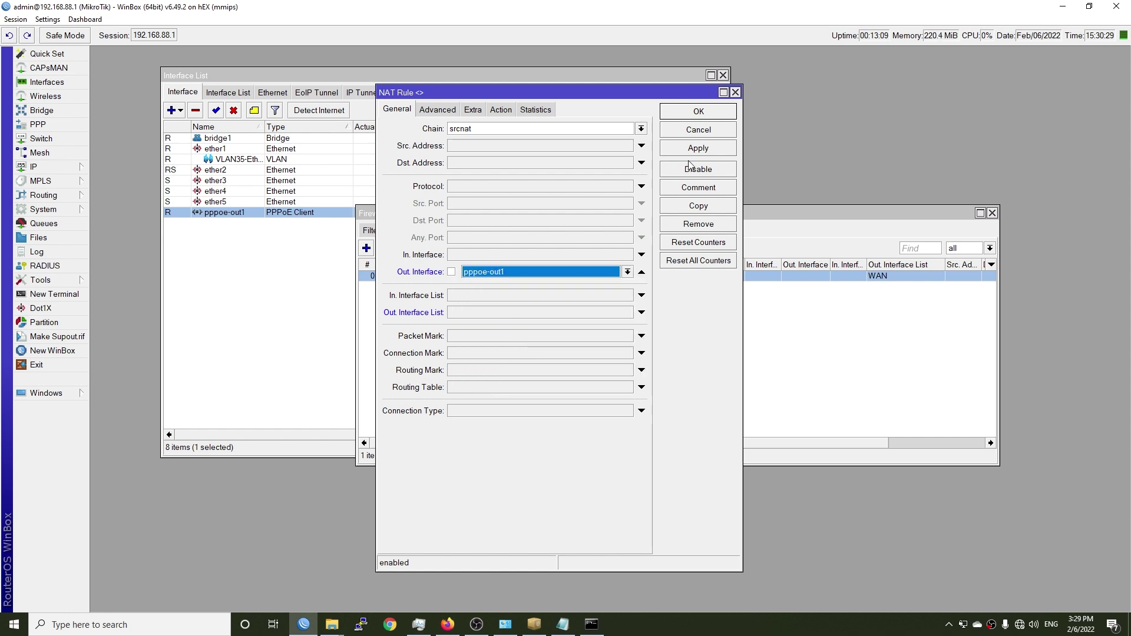
click(698, 150)
click(695, 111)
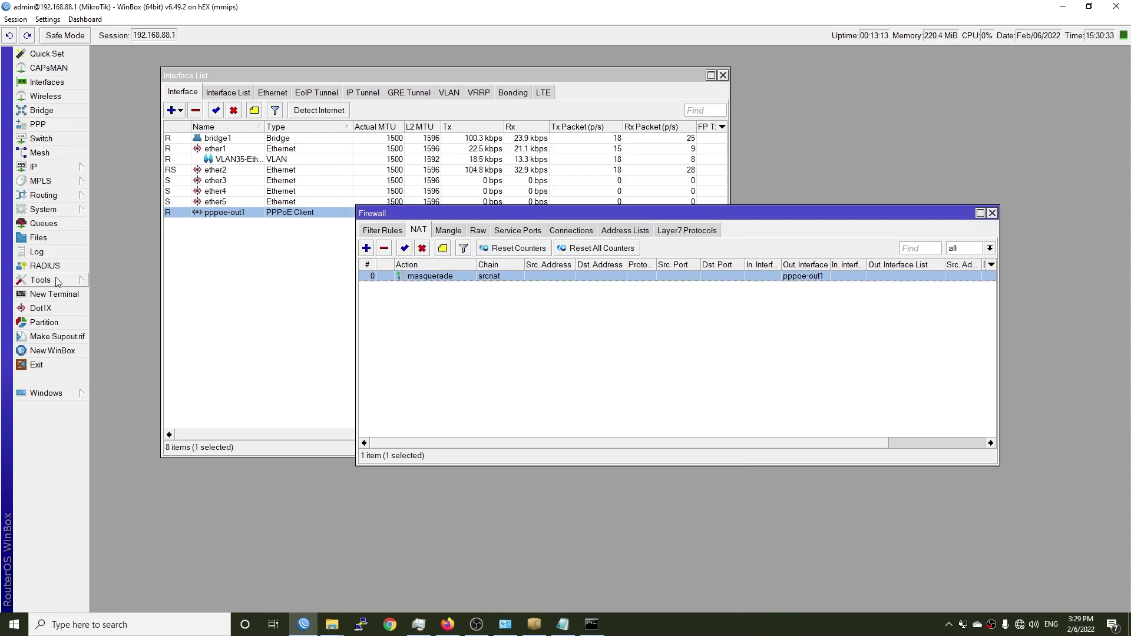
Step: Rerun ping 1.1.1.1 in Command Prompt, confirming replies with 0% loss
click(592, 624)
key(Up)
key(Return)
key(ctrl+c)
click(605, 101)
Step: Run a Speedtest: 2 ms ping, 299.92 Mbps download, 210.75 Mbps upload
key(super)
text(spee)
key(Return)
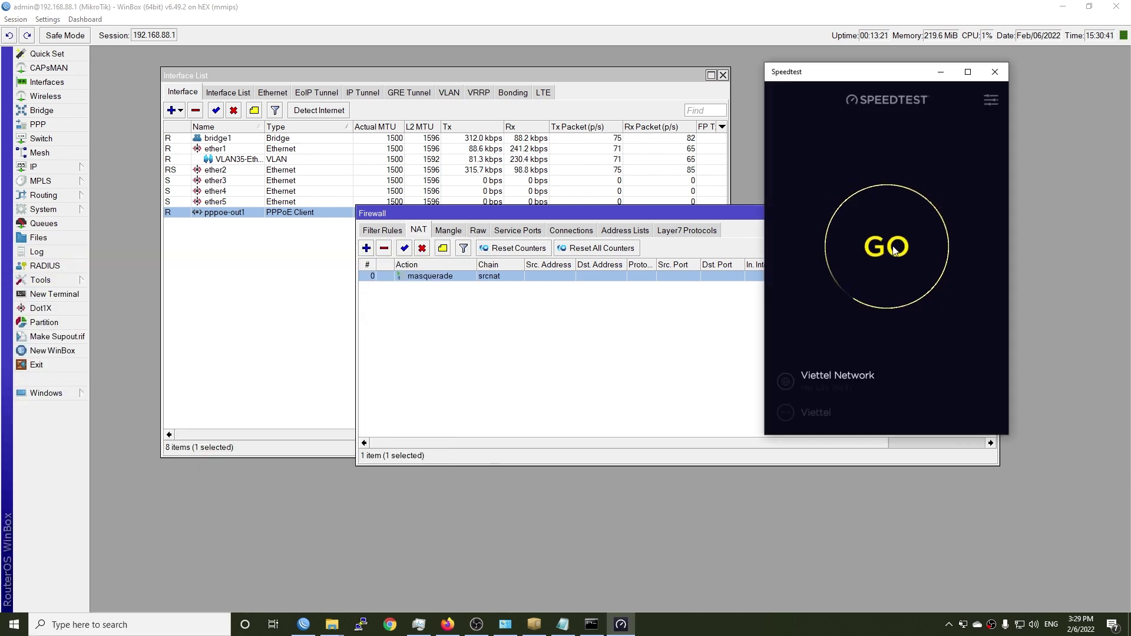
click(895, 250)
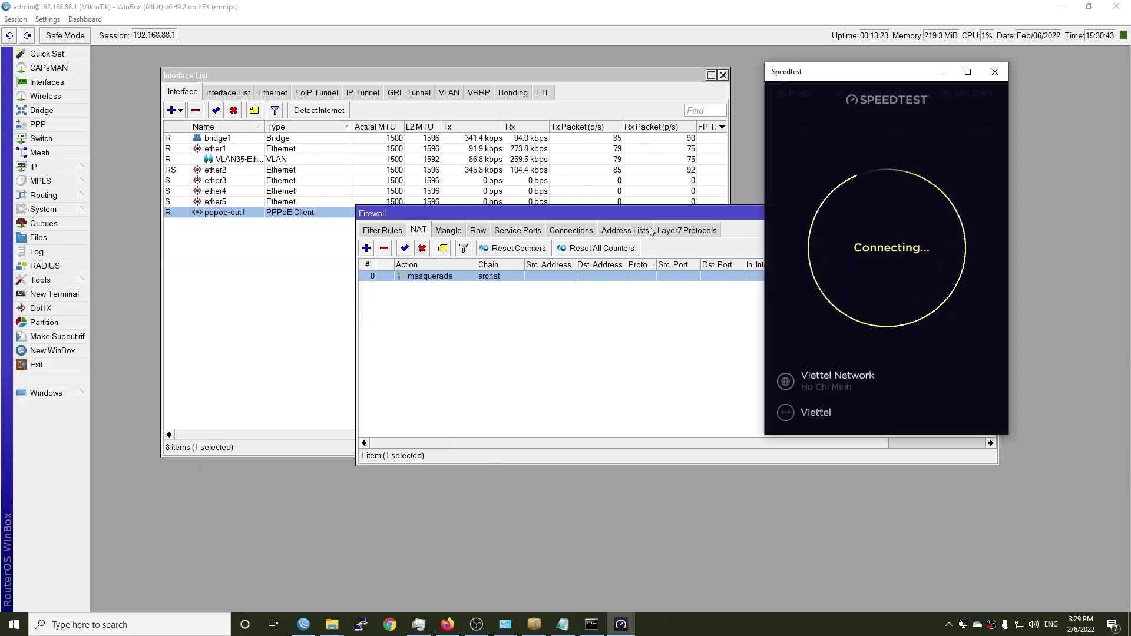
click(621, 624)
click(620, 626)
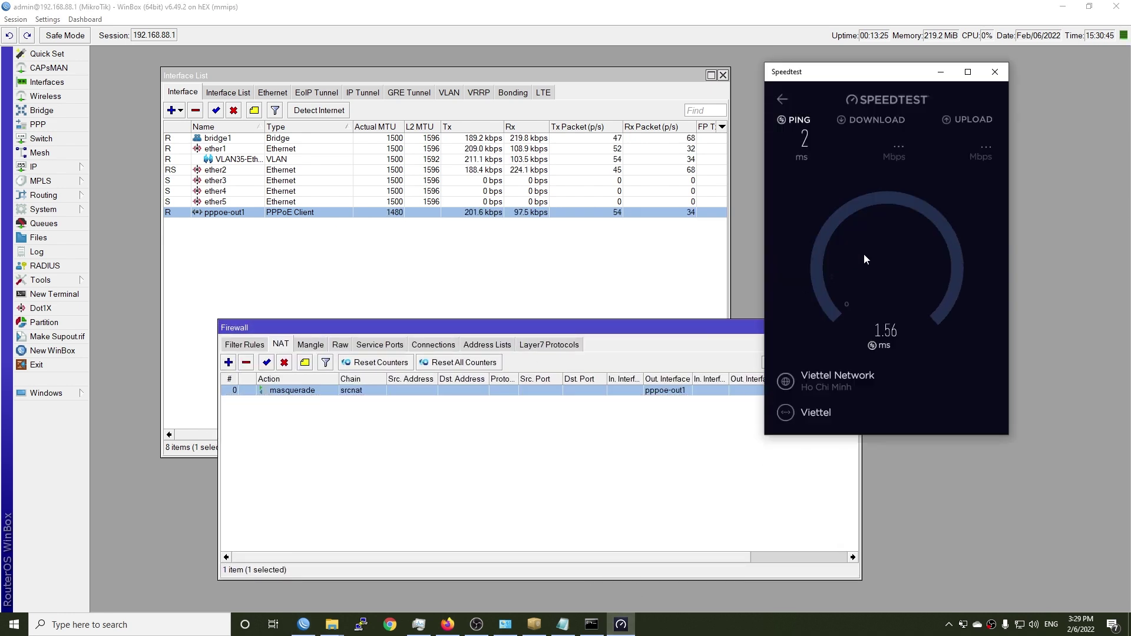